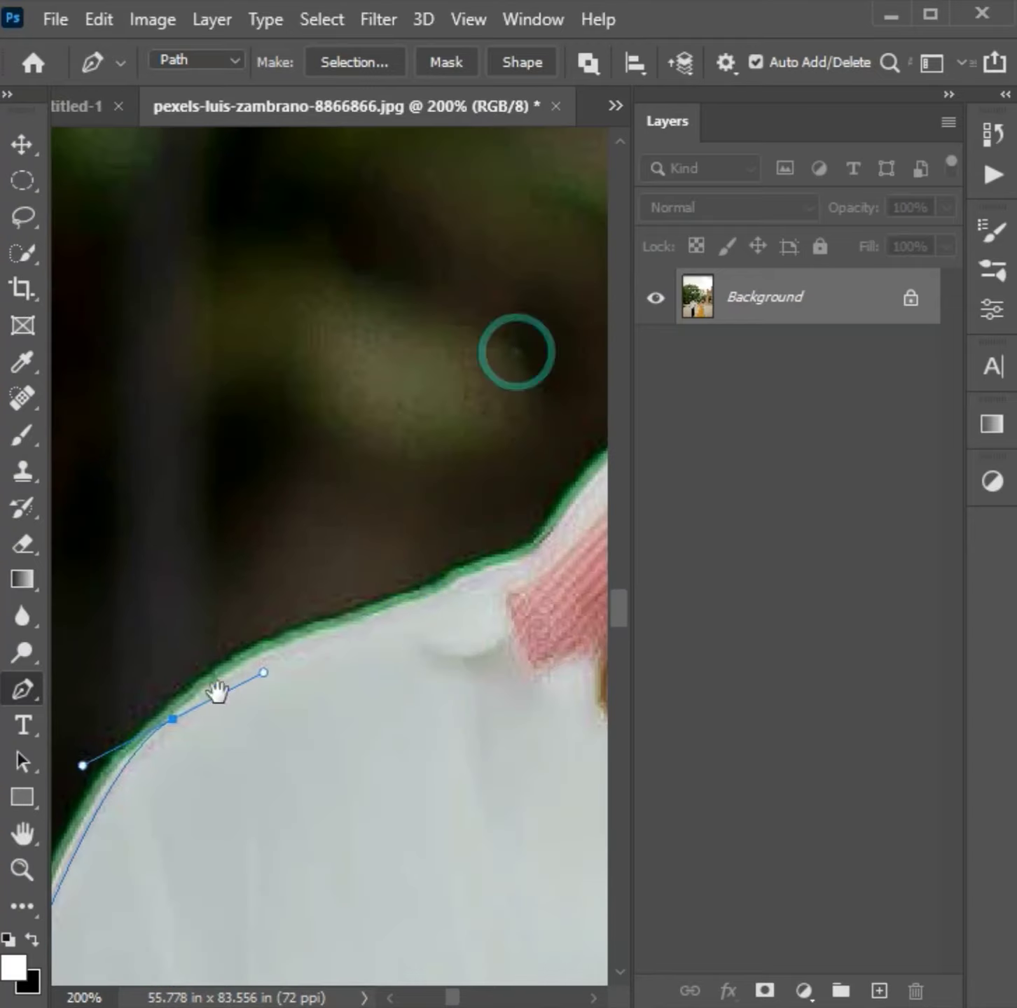
- Continue the Pen path from the man's white shirt shoulder along his collar and ear, over the top of his hair
drag(500, 574, 218, 825)
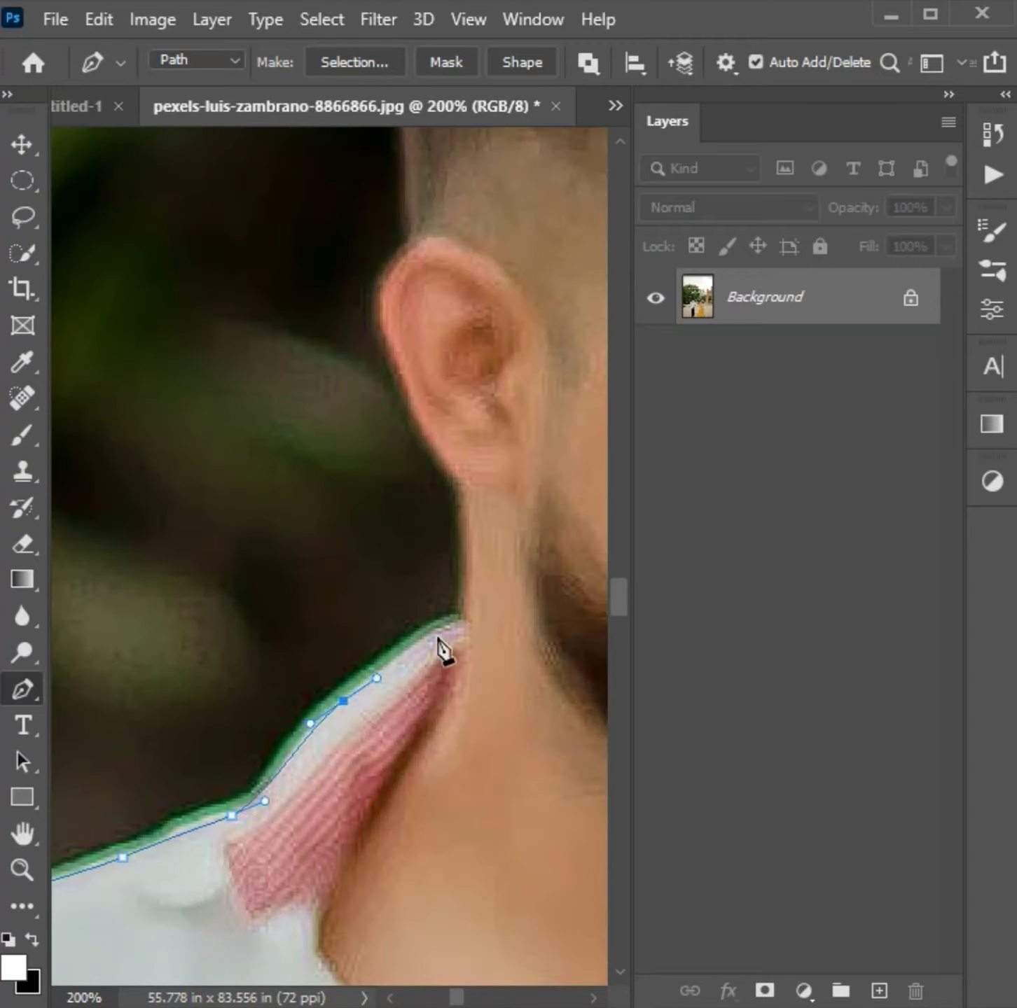
drag(449, 242, 447, 661)
drag(423, 377, 475, 314)
drag(475, 314, 300, 657)
drag(395, 579, 231, 595)
drag(431, 620, 550, 662)
drag(502, 666, 289, 194)
drag(463, 417, 499, 485)
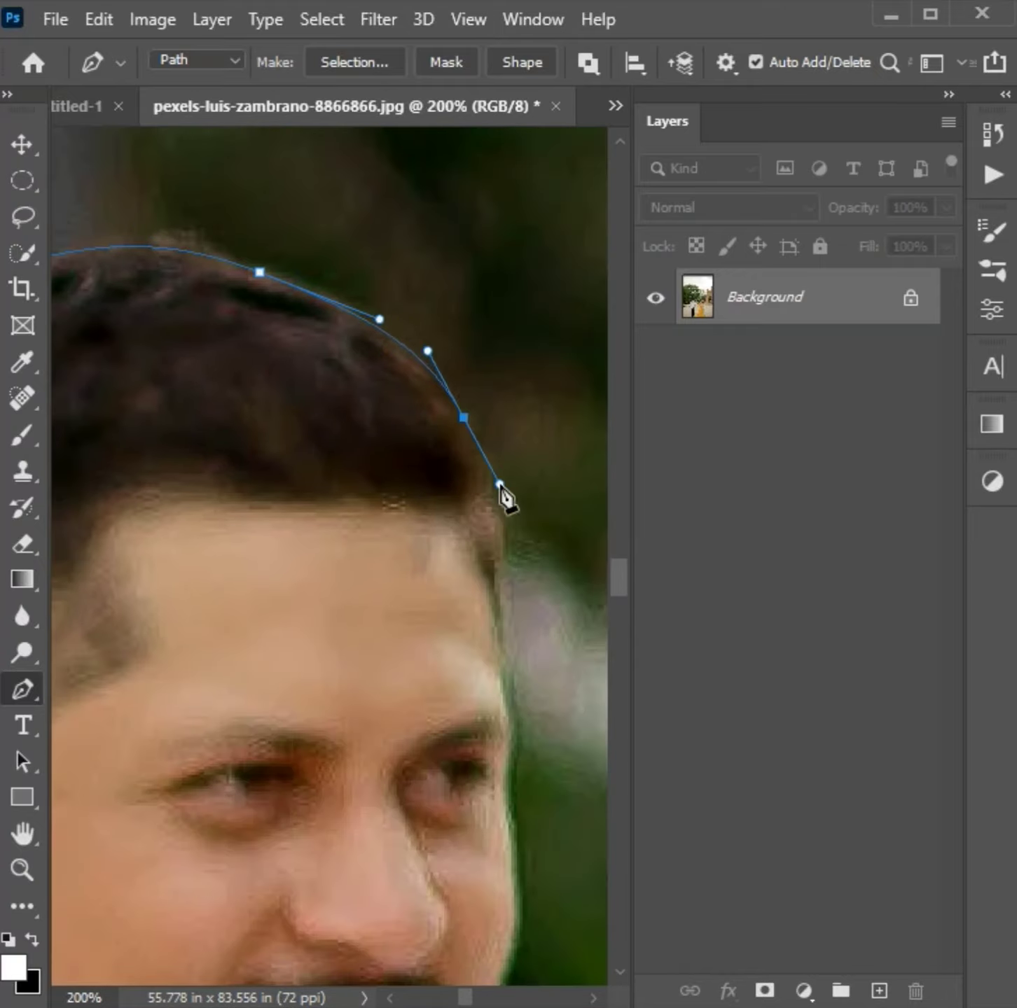
- Extend the path down the edge of the man's face from the hairline towards the jaw with curved anchor points
drag(503, 790, 501, 800)
drag(511, 819, 504, 848)
drag(488, 695, 483, 710)
drag(466, 755, 461, 766)
- Trace the man's far shoulder, curving the path over the white shirt and adding an anchor to fit its edge
drag(563, 686, 383, 341)
drag(401, 550, 446, 566)
click(432, 582)
drag(532, 652, 266, 546)
drag(330, 540, 392, 560)
drag(533, 645, 261, 537)
drag(295, 600, 329, 620)
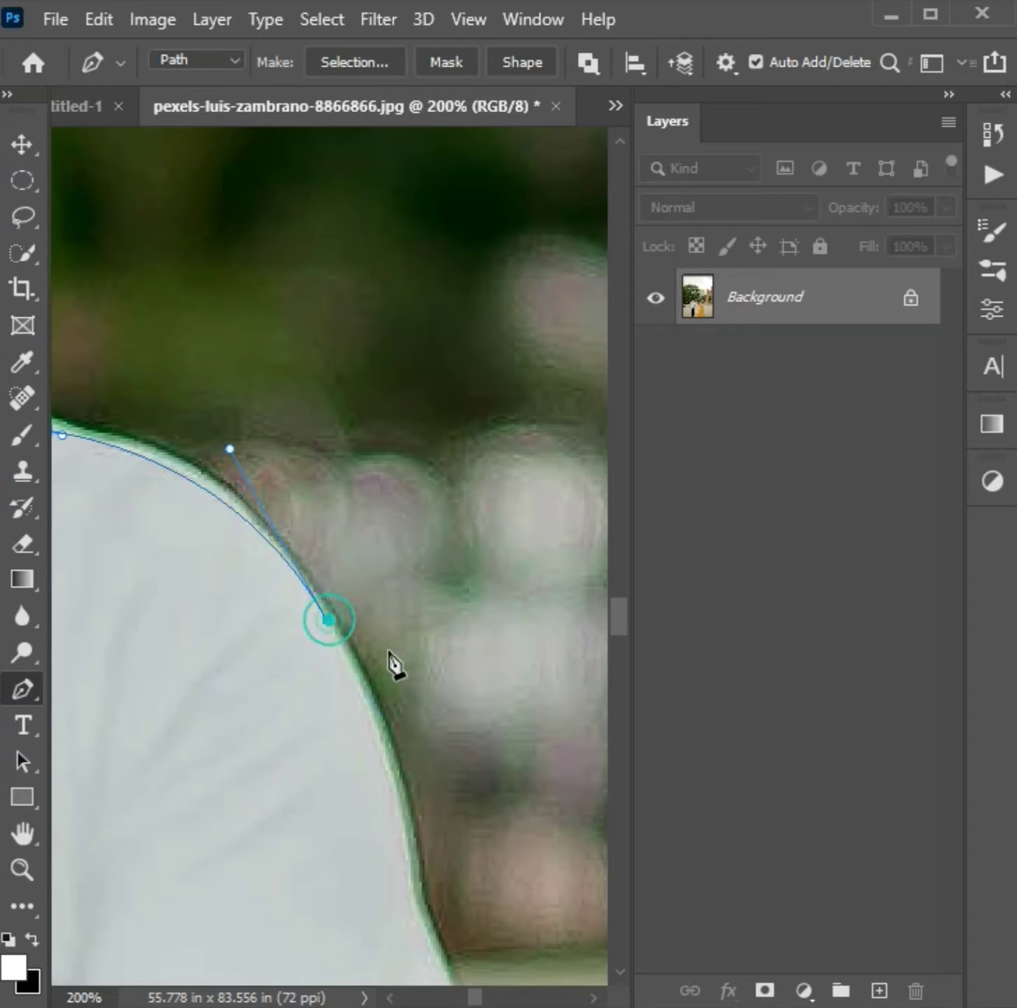
- Continue the path down the outer edge of the man's white shirt sleeve
alt+click(329, 621)
drag(392, 791, 418, 487)
drag(433, 573, 452, 731)
click(459, 811)
drag(479, 871, 443, 513)
drag(526, 704, 544, 716)
- Extend the path along the man's lower arm towards the couple's joined hands
drag(589, 813, 363, 424)
drag(363, 481, 366, 505)
drag(403, 677, 412, 727)
drag(409, 475, 413, 526)
click(444, 633)
click(490, 668)
- Trace from the joined hands up the outer edge of the woman's arm to her shoulder
drag(561, 691, 250, 439)
click(264, 437)
drag(369, 429, 429, 398)
drag(556, 368, 94, 728)
drag(229, 384, 267, 243)
drag(166, 596, 45, 917)
drag(205, 403, 268, 332)
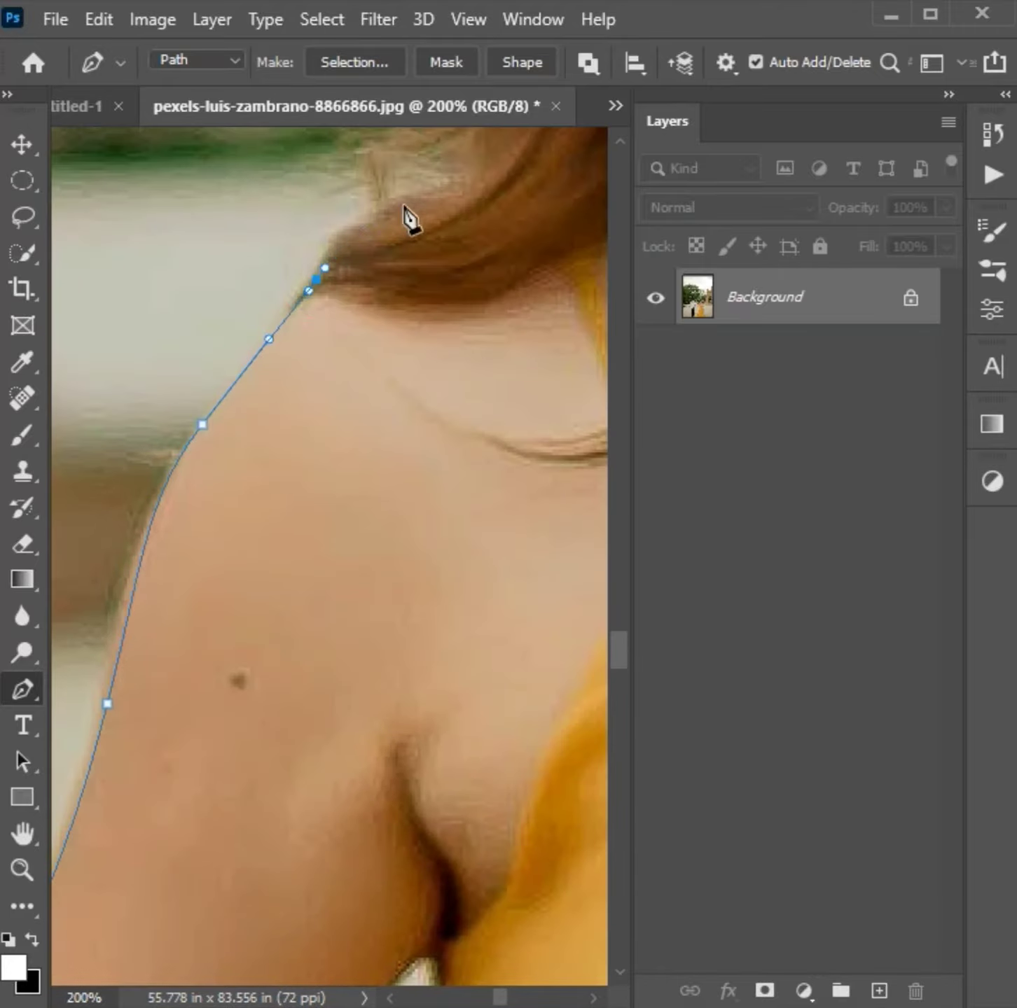
- Extend the path from the woman's shoulder up the side of her hair and across the top of her head
drag(483, 178, 367, 521)
drag(298, 540, 350, 517)
drag(372, 435, 245, 879)
drag(330, 391, 334, 370)
drag(364, 280, 273, 646)
drag(322, 460, 381, 386)
drag(443, 366, 175, 479)
drag(492, 446, 547, 477)
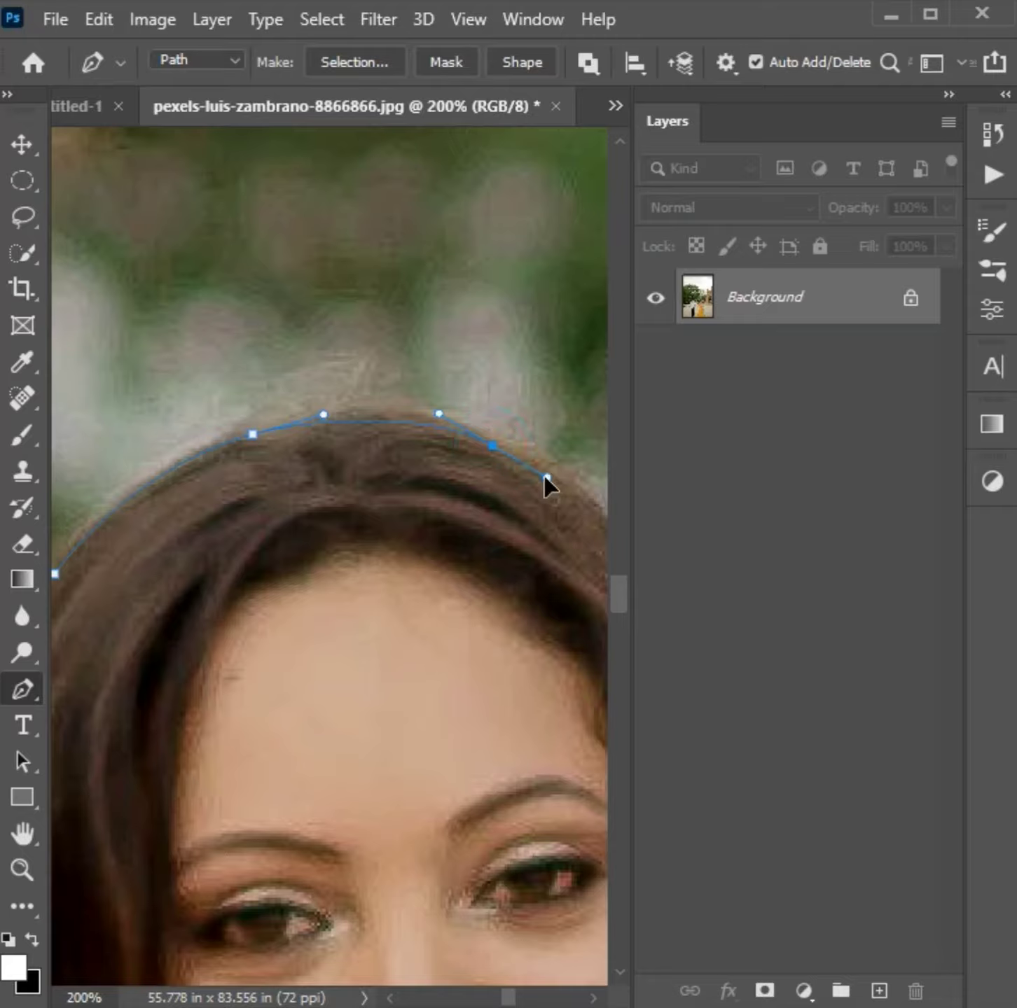
- Refine the curve on the woman's crown and trace the far side of her hair down to her bare shoulder
click(352, 421)
drag(341, 386, 376, 457)
drag(464, 775, 464, 806)
click(477, 867)
- Trace the woman's far shoulder and upper arm, adding anchor points to fit the path to the skin edge
drag(531, 876, 188, 361)
drag(343, 394, 391, 437)
drag(487, 638, 500, 689)
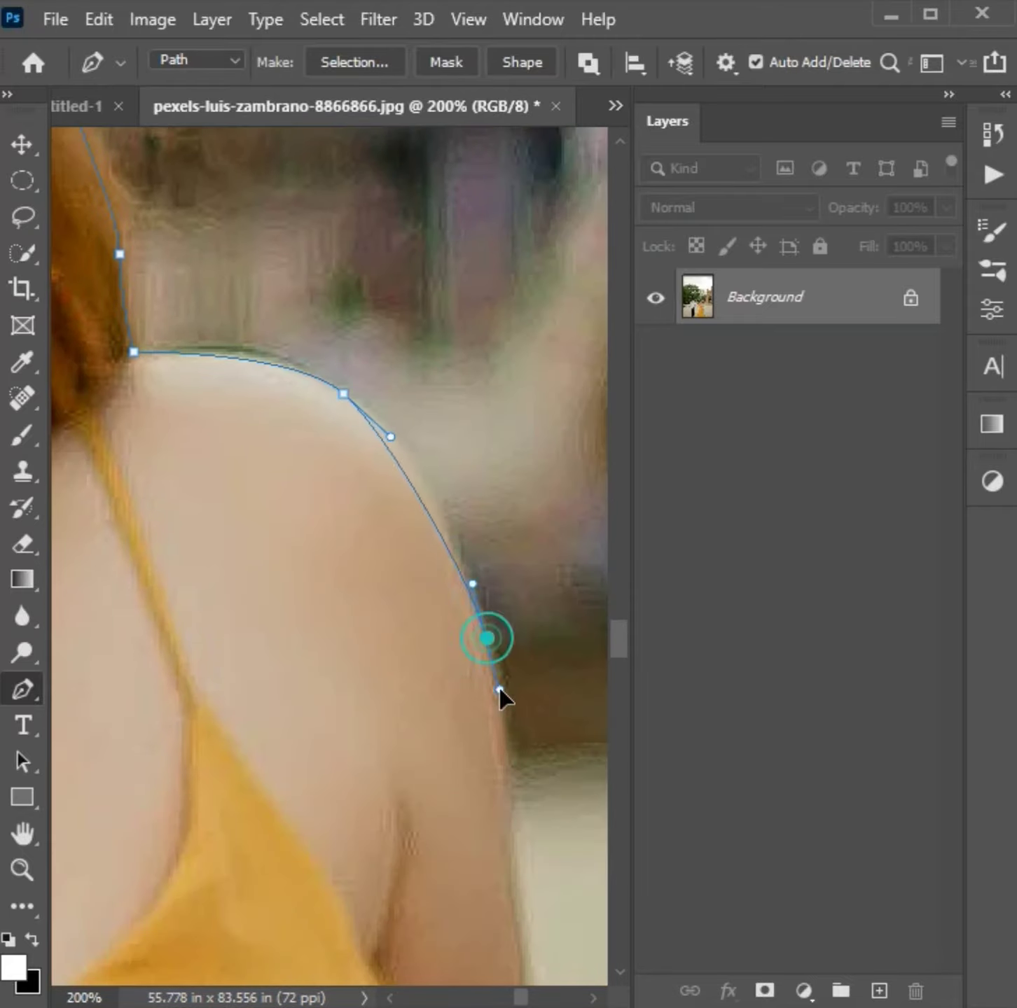
click(423, 489)
drag(521, 830, 528, 887)
click(511, 719)
- Continue the path down the outer edge of the woman's free forearm and correct the curve midway
drag(537, 687, 239, 193)
drag(252, 286, 316, 474)
drag(417, 884, 436, 947)
click(341, 583)
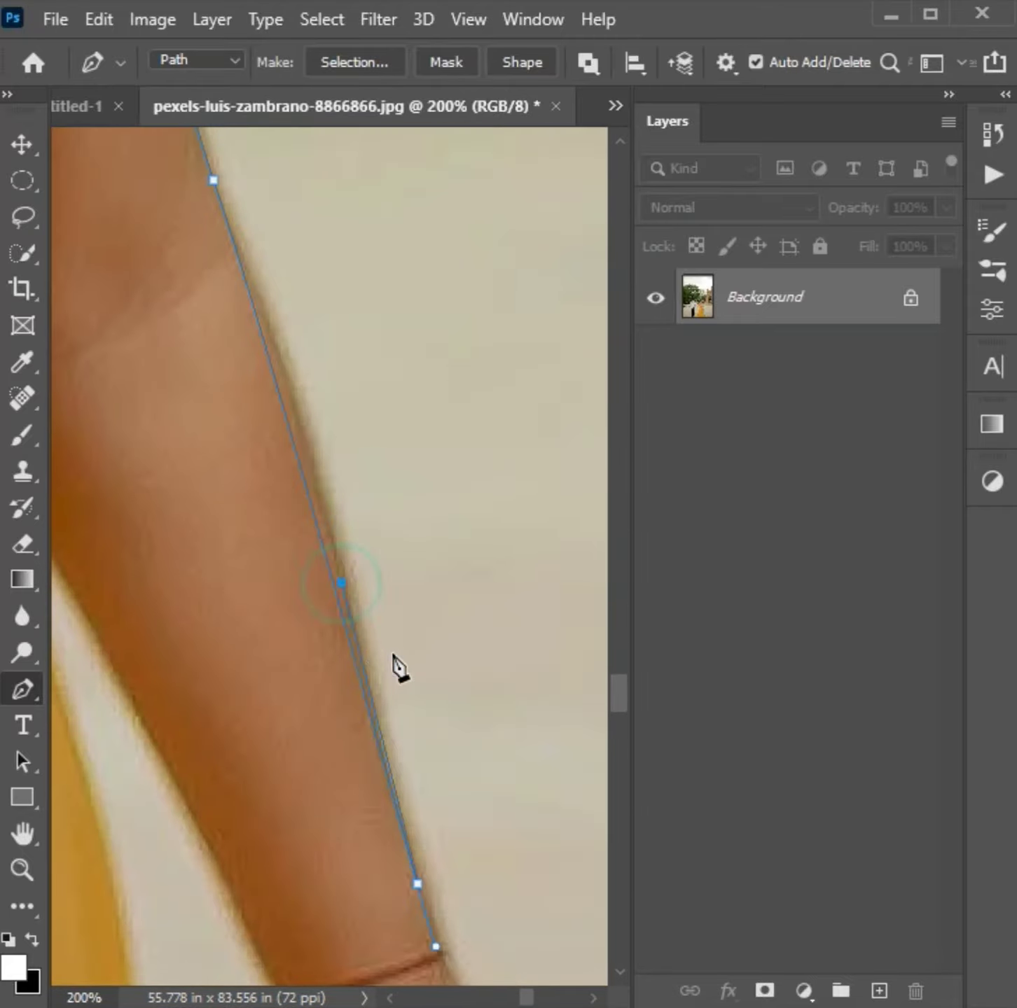
key(ctrl+z)
drag(308, 488, 314, 488)
- Trace the outer edge of the woman's wrist and the protruding end of her bracelet
scroll(429, 851, down, 1)
drag(454, 878, 465, 921)
scroll(468, 914, down, 1)
click(479, 891)
click(480, 983)
scroll(473, 770, down, 3)
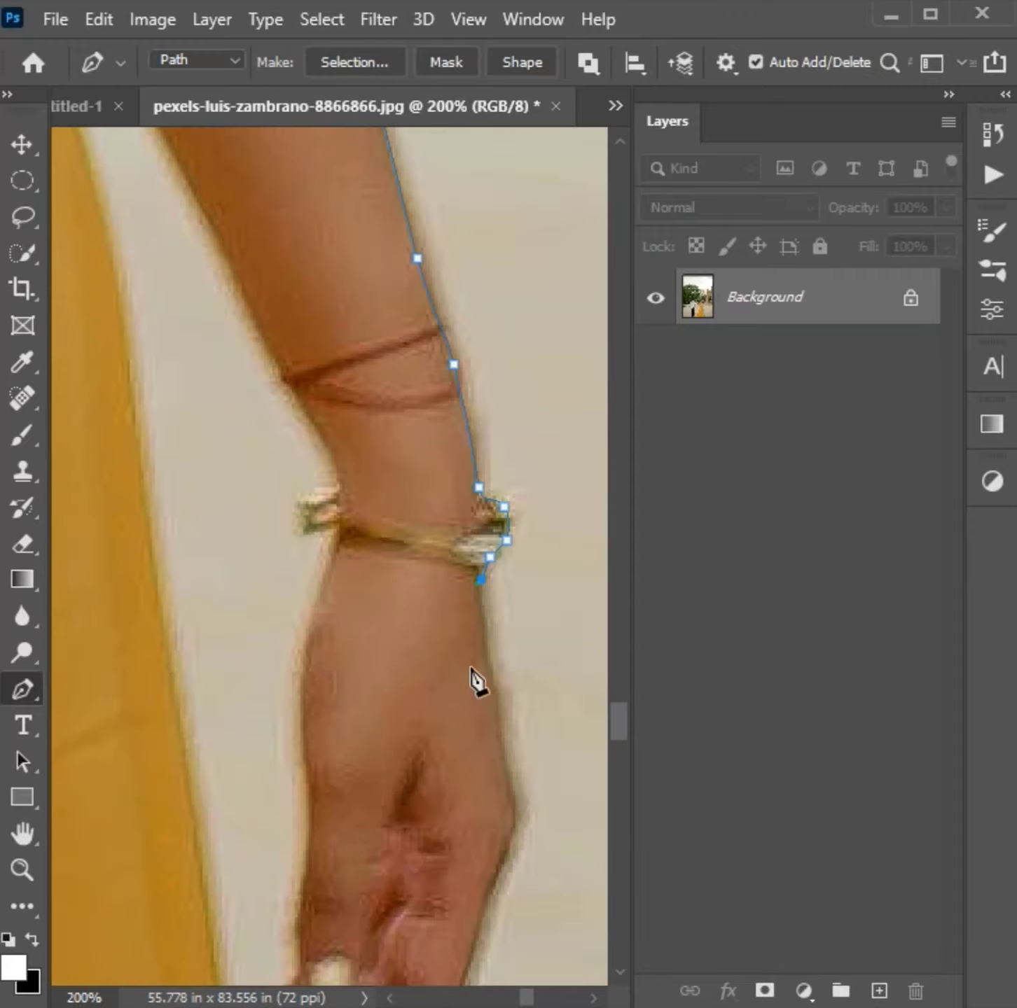
- Trace the outer edge of the woman's free hand from below the bracelet towards her fingertips
click(501, 688)
drag(501, 688, 493, 691)
drag(515, 832, 510, 831)
scroll(509, 831, down, 1)
drag(474, 809, 453, 874)
scroll(453, 874, down, 1)
drag(387, 801, 366, 823)
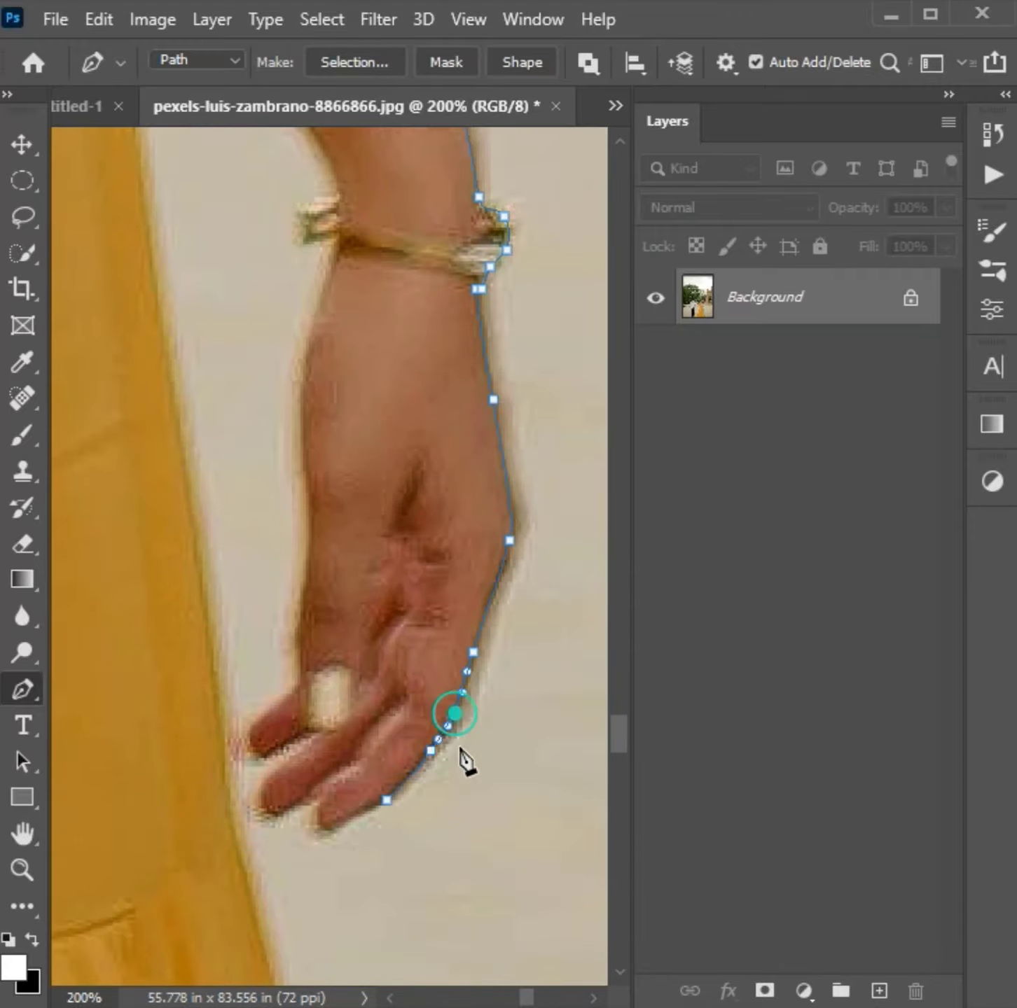
- Outline the fingers of the woman's free hand and follow its inner edge back up to the bracelet
scroll(466, 760, down, 1)
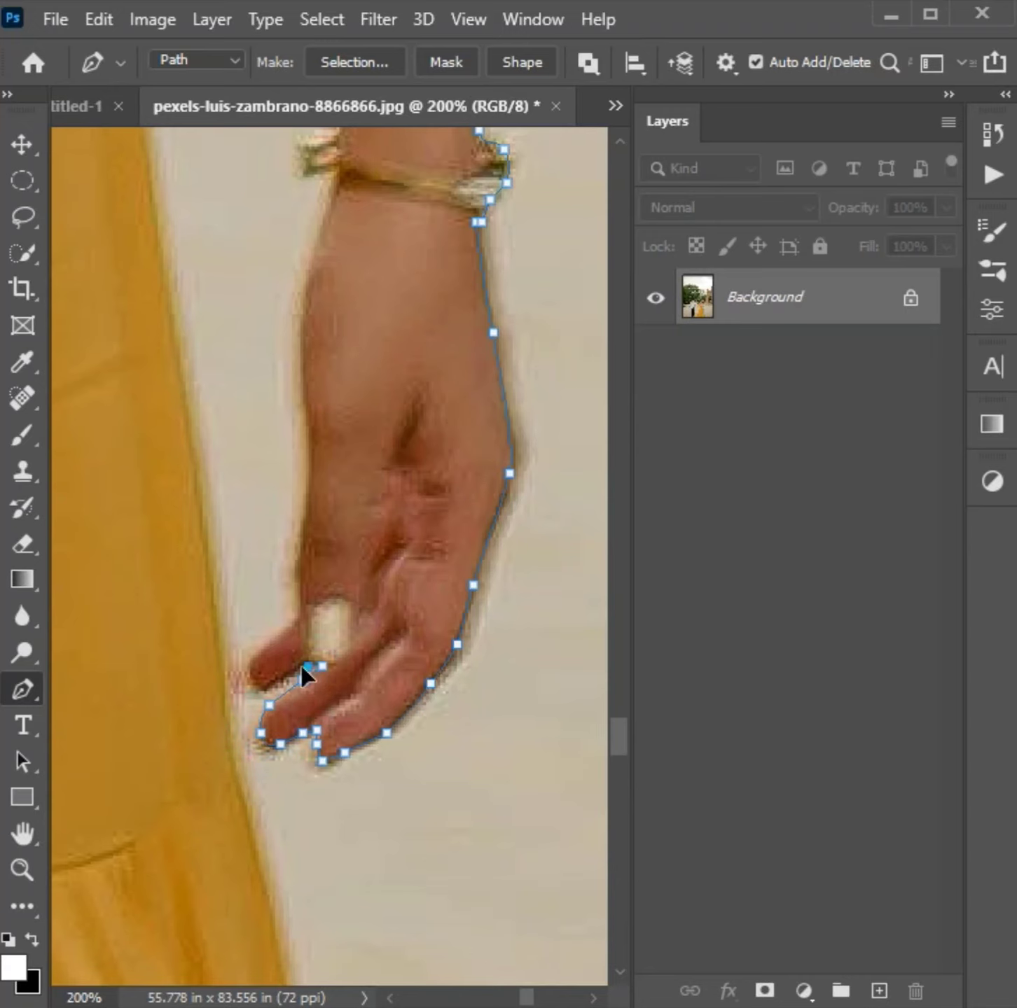
click(305, 507)
click(301, 567)
drag(301, 567, 294, 568)
drag(369, 384, 334, 672)
scroll(313, 773, up, 2)
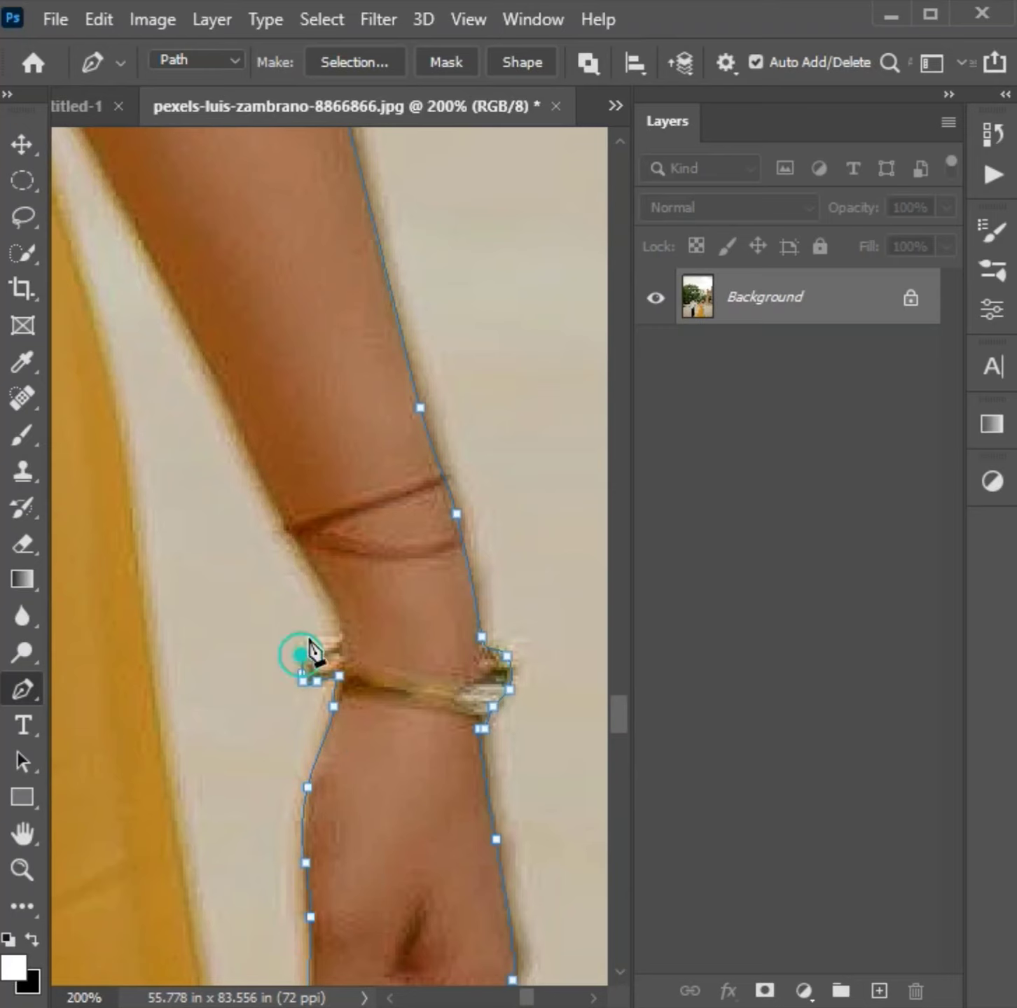
- Trace the inner edge of the woman's forearm from the bracelet up to where the arm meets the dress waist
scroll(217, 560, up, 2)
drag(154, 329, 417, 689)
drag(381, 649, 323, 552)
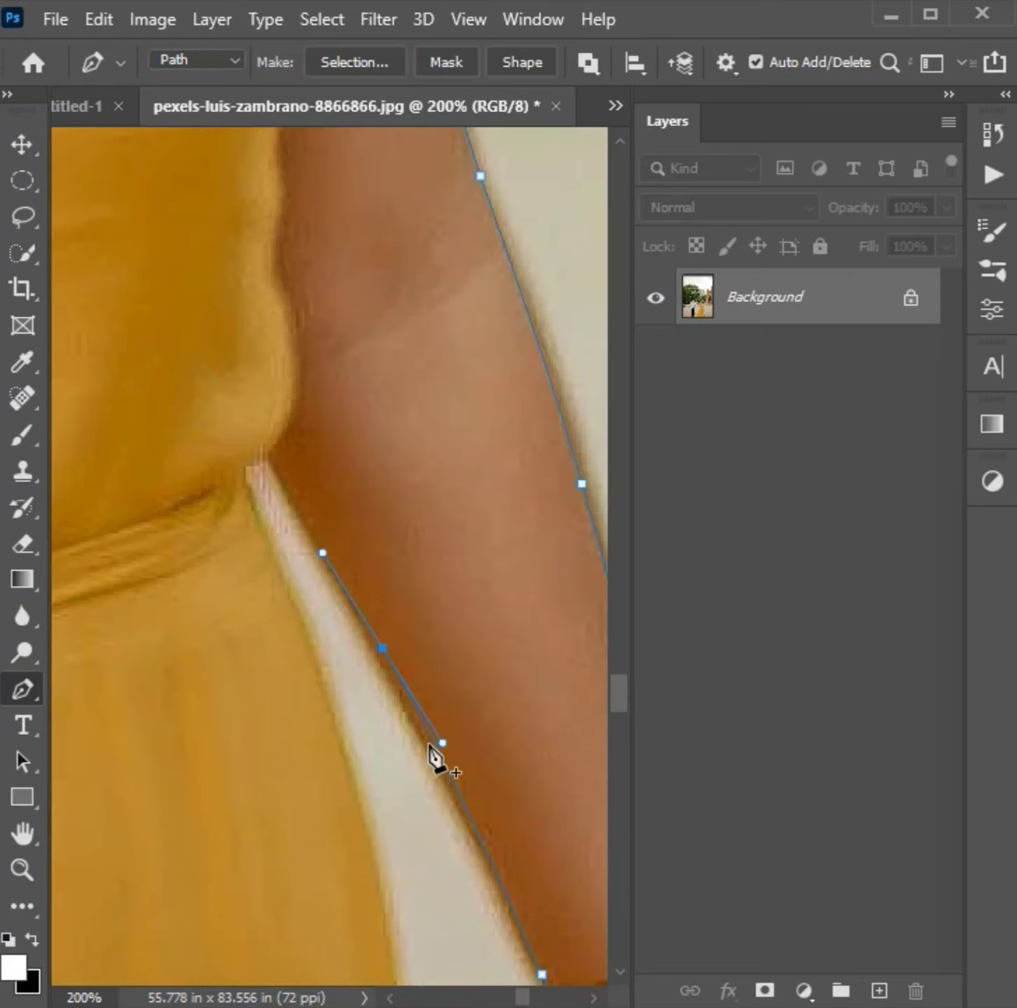
click(489, 856)
scroll(406, 655, up, 3)
click(268, 563)
click(344, 704)
- Extend the path from the waist down the upper skirt edge beside the arm gap, adding anchors to fit the curve
drag(262, 641, 266, 653)
scroll(379, 811, down, 5)
scroll(380, 811, down, 1)
drag(402, 837, 413, 965)
click(332, 563)
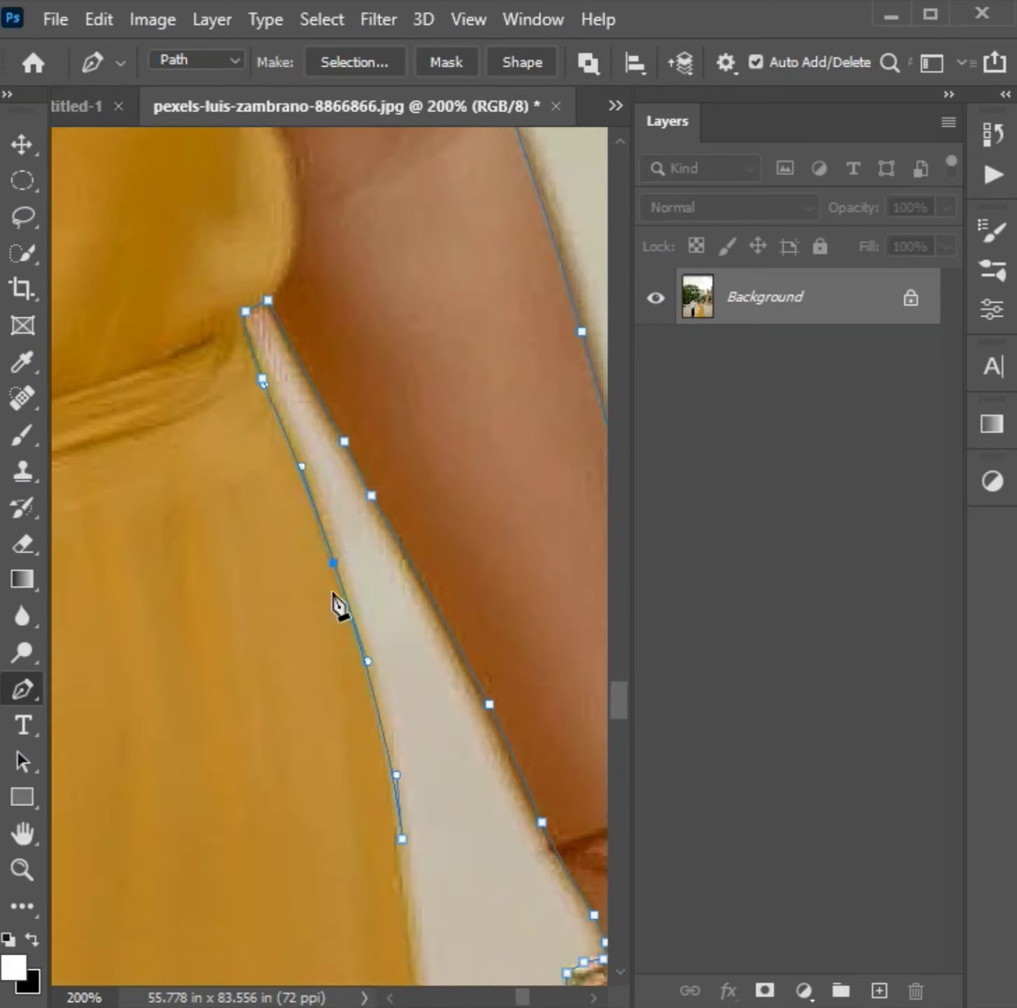
scroll(335, 594, down, 11)
click(399, 379)
scroll(418, 396, down, 6)
drag(486, 756, 488, 840)
- Trace the lower tier of the yellow skirt's side edge at 100% zoom, adding anchors to refine the curve
scroll(518, 819, down, 6)
key(ctrl+minus)
drag(549, 810, 351, 521)
drag(295, 683, 257, 529)
- Carry the path around the skirt's bottom corner and along the hem to the woman's foot
scroll(244, 423, down, 4)
click(293, 527)
drag(348, 840, 366, 955)
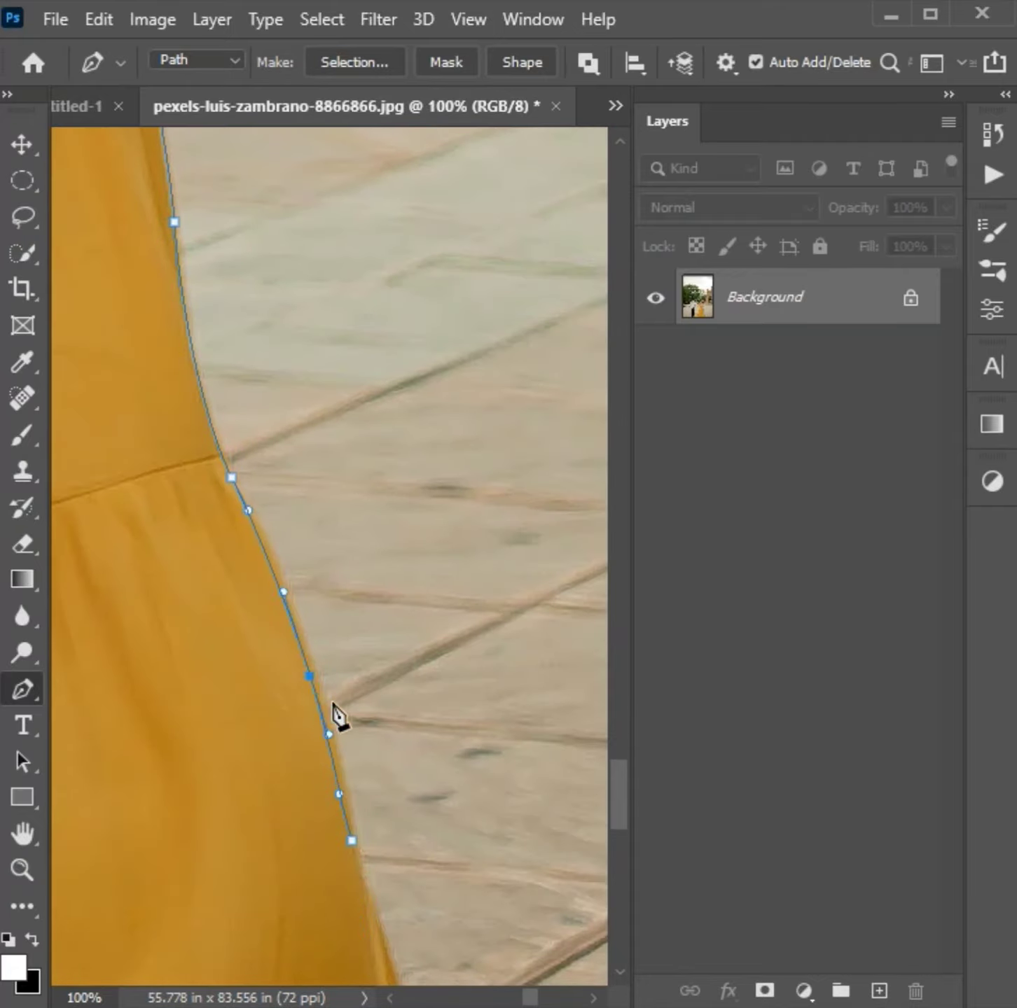
click(339, 771)
scroll(432, 767, down, 4)
drag(294, 830, 533, 628)
drag(252, 735, 560, 753)
drag(415, 767, 341, 763)
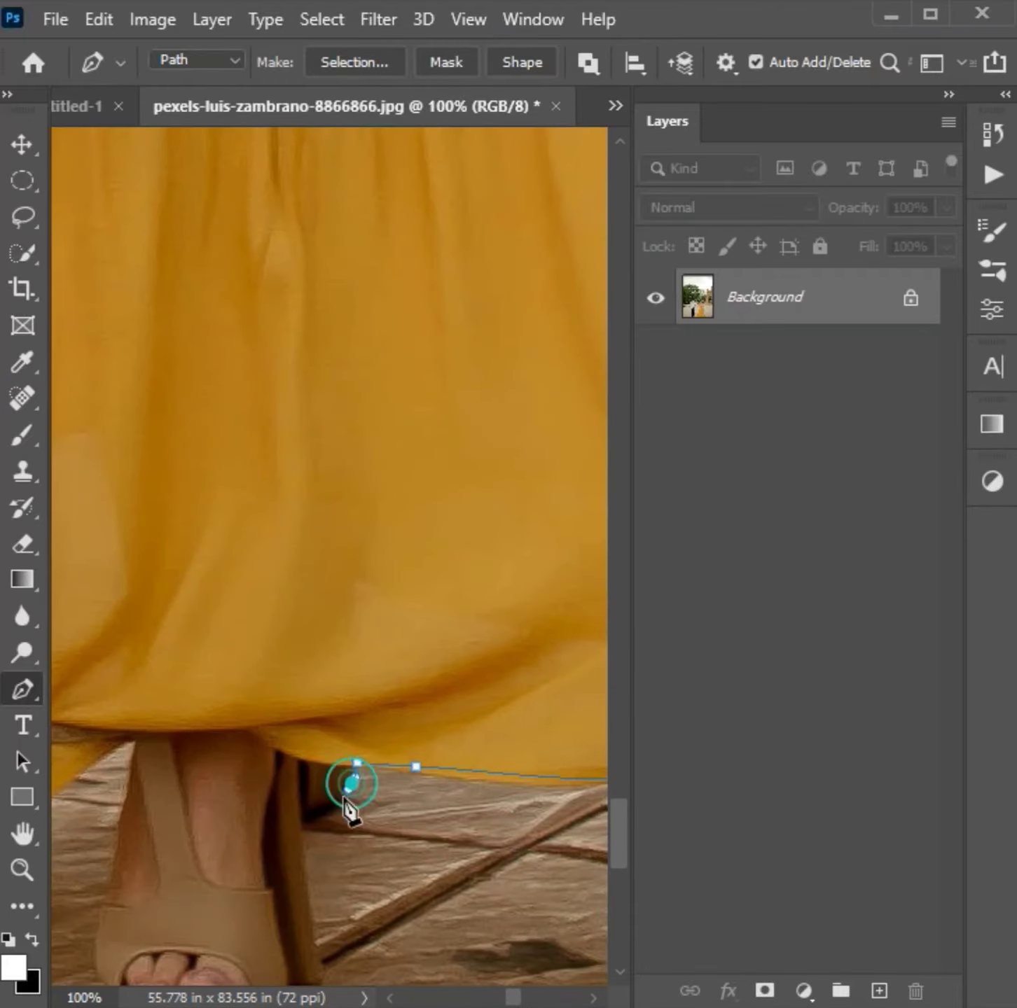
- Outline the heel, side and sole of the woman's sandal below the hem
click(302, 820)
scroll(294, 577, down, 3)
drag(247, 803, 221, 812)
drag(165, 806, 152, 805)
drag(139, 797, 457, 734)
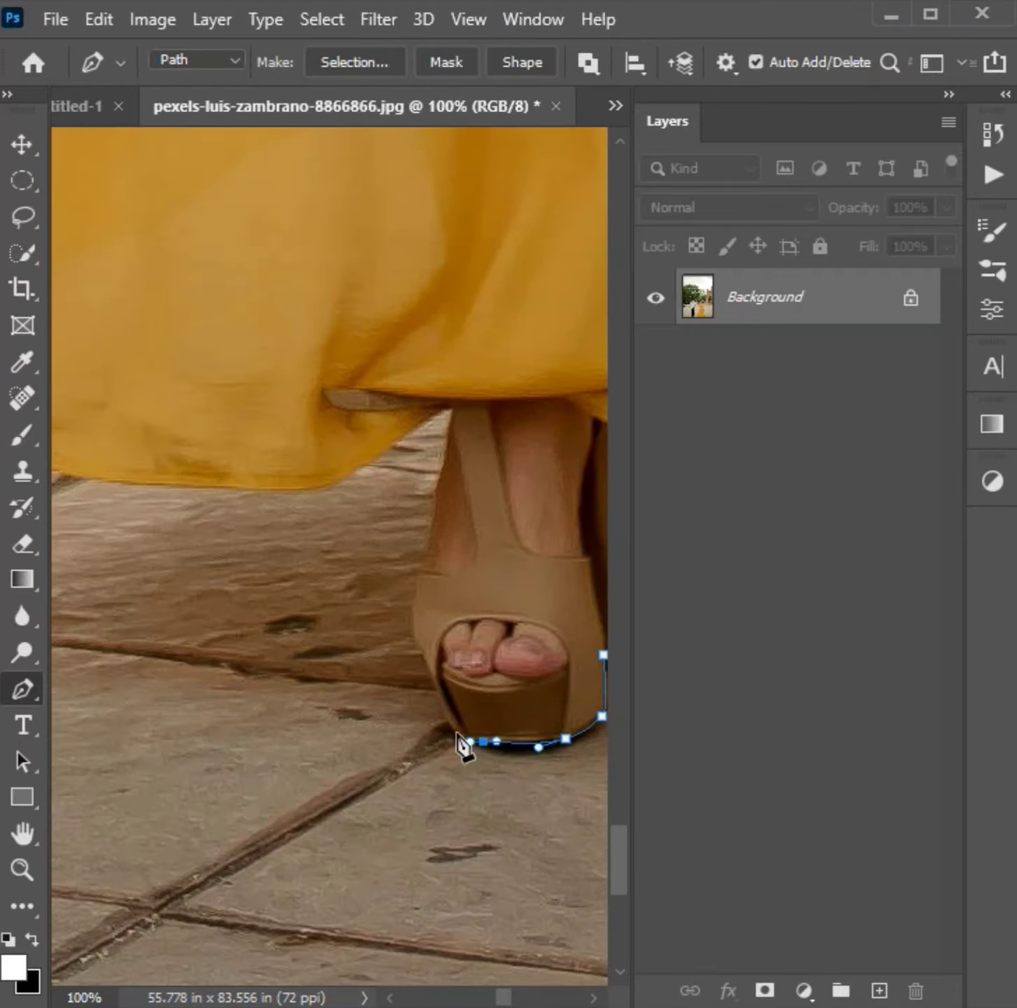
- Trace the rest of the yellow dress hem from the sandal to the skirt's opposite bottom corner
click(334, 482)
drag(287, 463, 532, 544)
drag(307, 557, 292, 547)
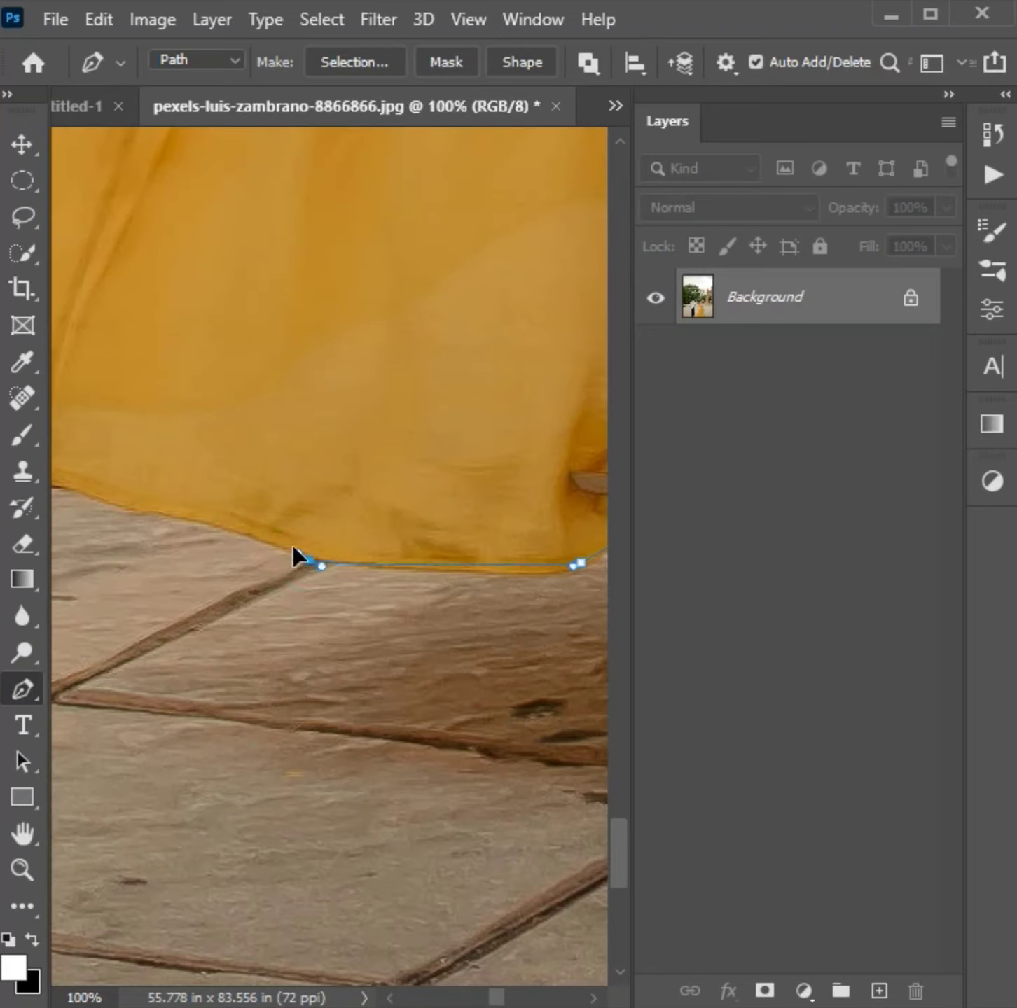
drag(216, 516, 379, 677)
click(238, 656)
drag(175, 602, 324, 714)
click(279, 718)
- Trace the skirt's opposite side upward from the bottom corner past the lower seam, adding an anchor to fit the bulge
drag(266, 665, 266, 640)
drag(386, 258, 386, 480)
drag(447, 289, 503, 215)
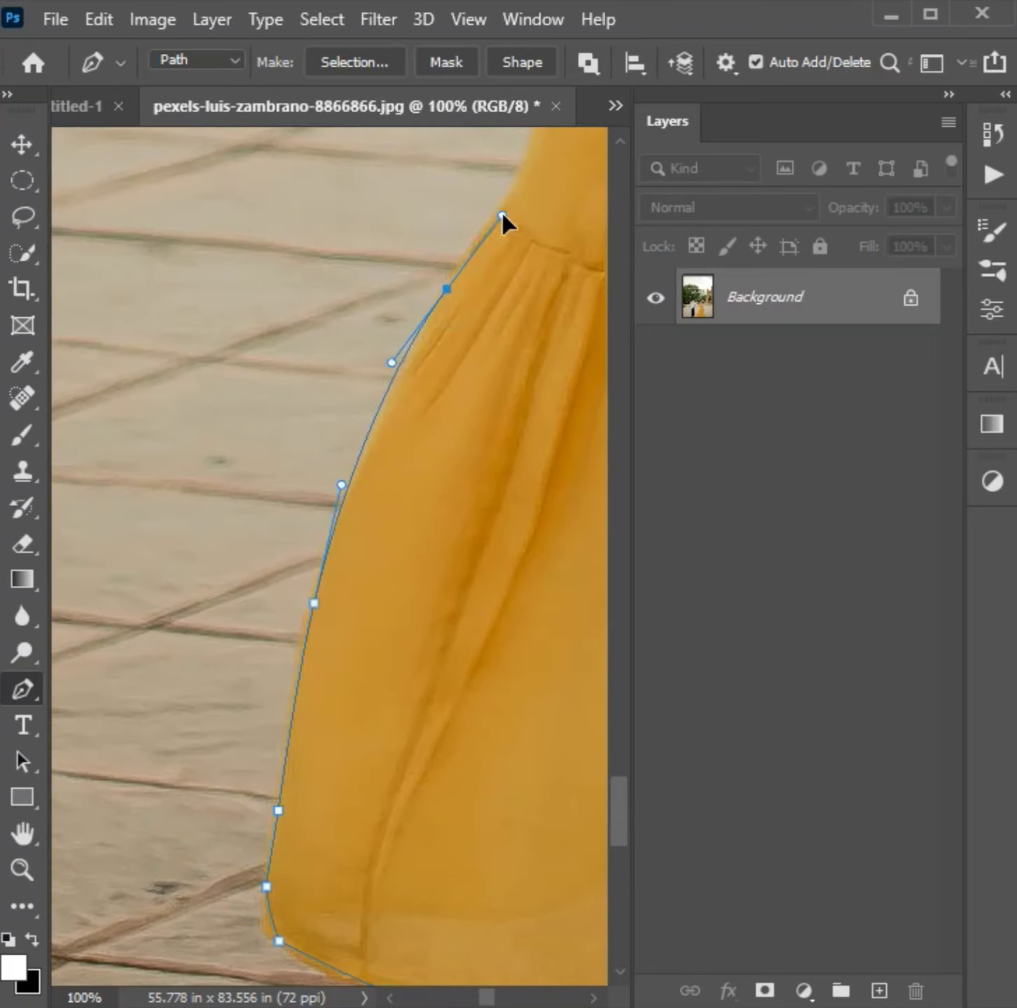
click(358, 458)
drag(502, 408, 288, 701)
drag(331, 603, 345, 567)
- Continue the path up the upper tier of the skirt's side edge towards the woman's waist
drag(524, 140, 346, 425)
drag(377, 249, 347, 465)
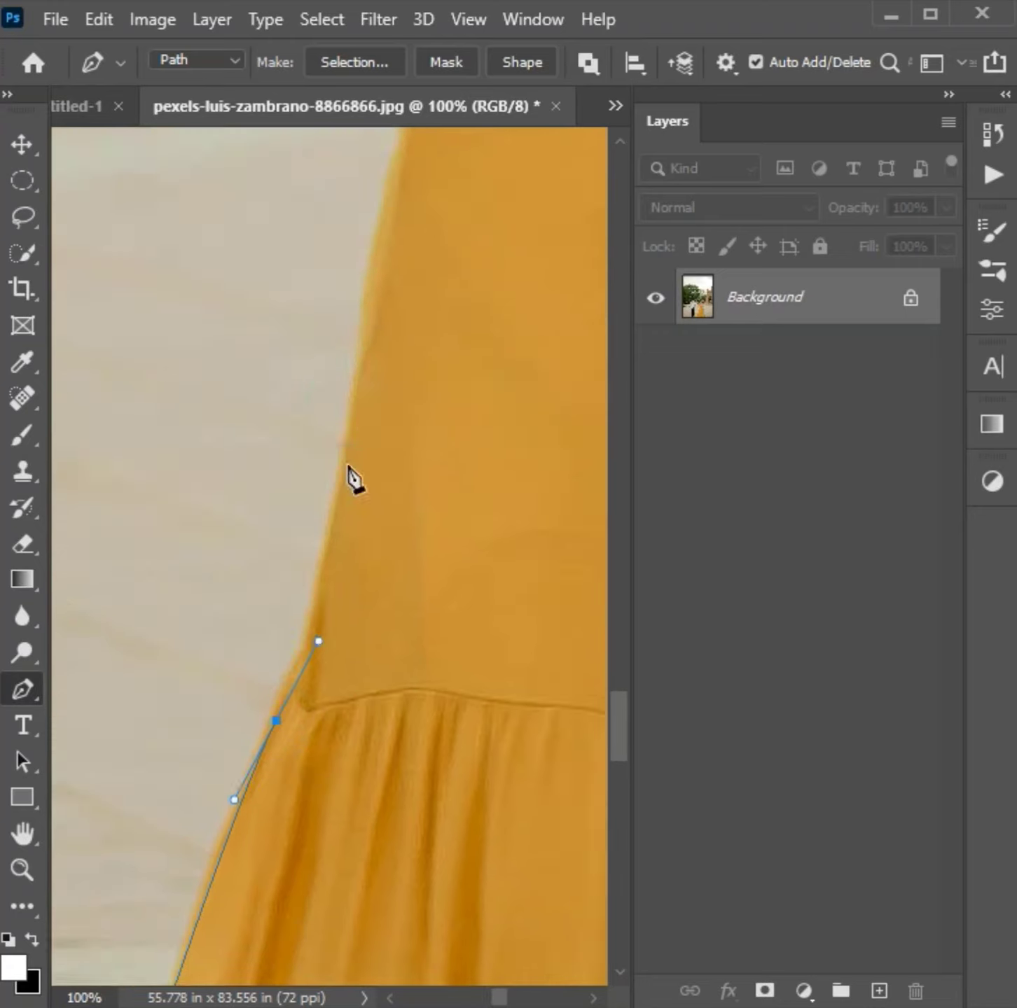
drag(368, 329, 375, 253)
drag(394, 262, 355, 531)
click(363, 151)
drag(368, 134, 370, 486)
click(336, 386)
- Trace from the dress along the underside of the woman's arm towards the couple's joined hands
drag(368, 440, 324, 389)
drag(189, 556, 169, 602)
drag(175, 591, 443, 341)
drag(198, 463, 187, 456)
drag(168, 476, 411, 280)
click(330, 282)
- Zoom to 200% and trace the lower forearm and wrist edge to the fingers of the joined hands
key(ctrl+plus)
drag(366, 372, 294, 360)
click(493, 450)
click(162, 589)
drag(156, 601, 591, 401)
drag(453, 452, 479, 438)
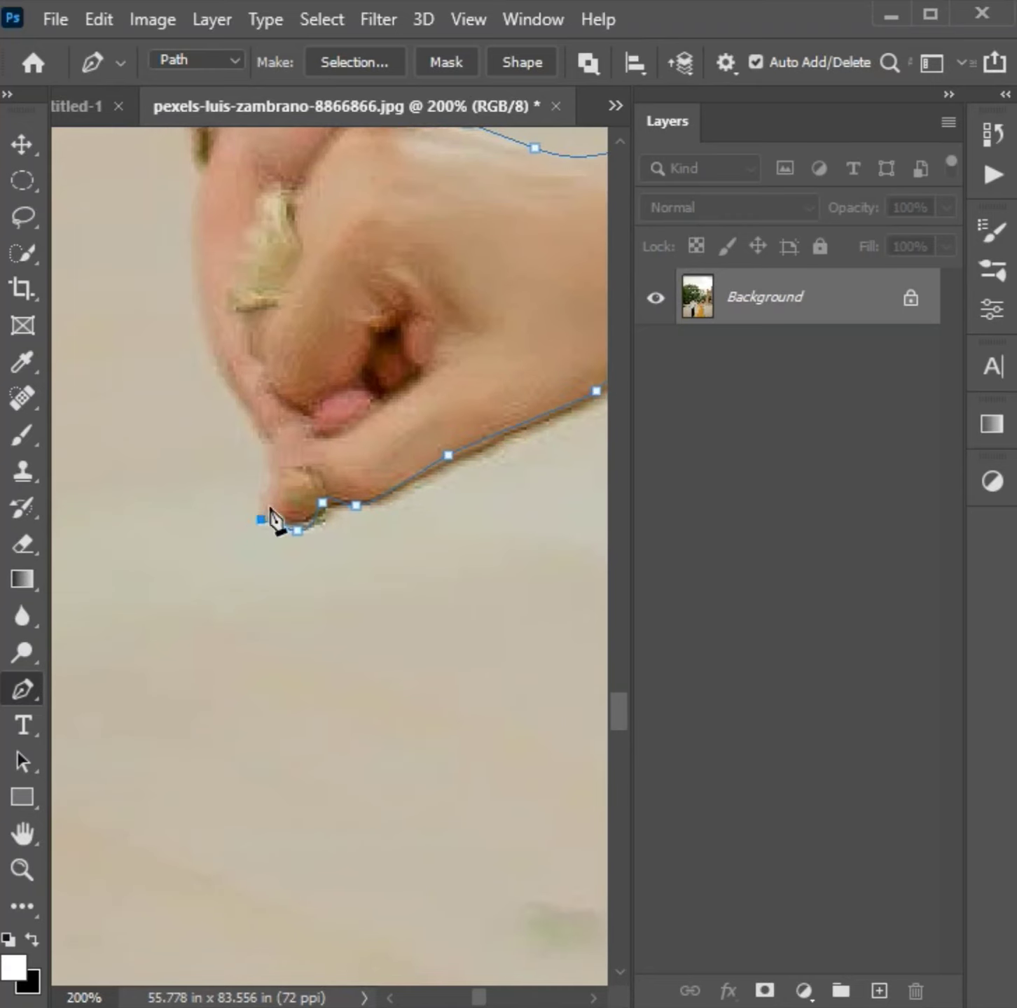
- Trace around the fingertips of the joined hands and along the outer edge of the man's hand
click(275, 466)
drag(271, 433, 267, 426)
drag(244, 408, 236, 404)
drag(280, 393, 280, 504)
drag(179, 211, 169, 195)
drag(175, 210, 340, 492)
drag(234, 273, 198, 214)
click(310, 420)
- Continue the path from the man's hand along the underside of his arm and down the inner edge of his shirt
drag(362, 364, 444, 830)
drag(253, 596, 252, 578)
drag(177, 677, 175, 684)
drag(189, 733, 201, 779)
drag(273, 877, 223, 578)
drag(230, 593, 205, 637)
drag(154, 685, 143, 699)
drag(132, 733, 134, 740)
- Trace downward along the man's upper trouser leg facing the woman, adding an anchor on the straight thigh edge
drag(327, 584, 333, 301)
drag(309, 415, 304, 468)
drag(295, 567, 302, 634)
drag(309, 665, 308, 532)
drag(302, 693, 308, 396)
drag(308, 479, 311, 506)
drag(208, 656, 185, 735)
drag(218, 613, 409, 492)
drag(254, 638, 231, 730)
click(340, 359)
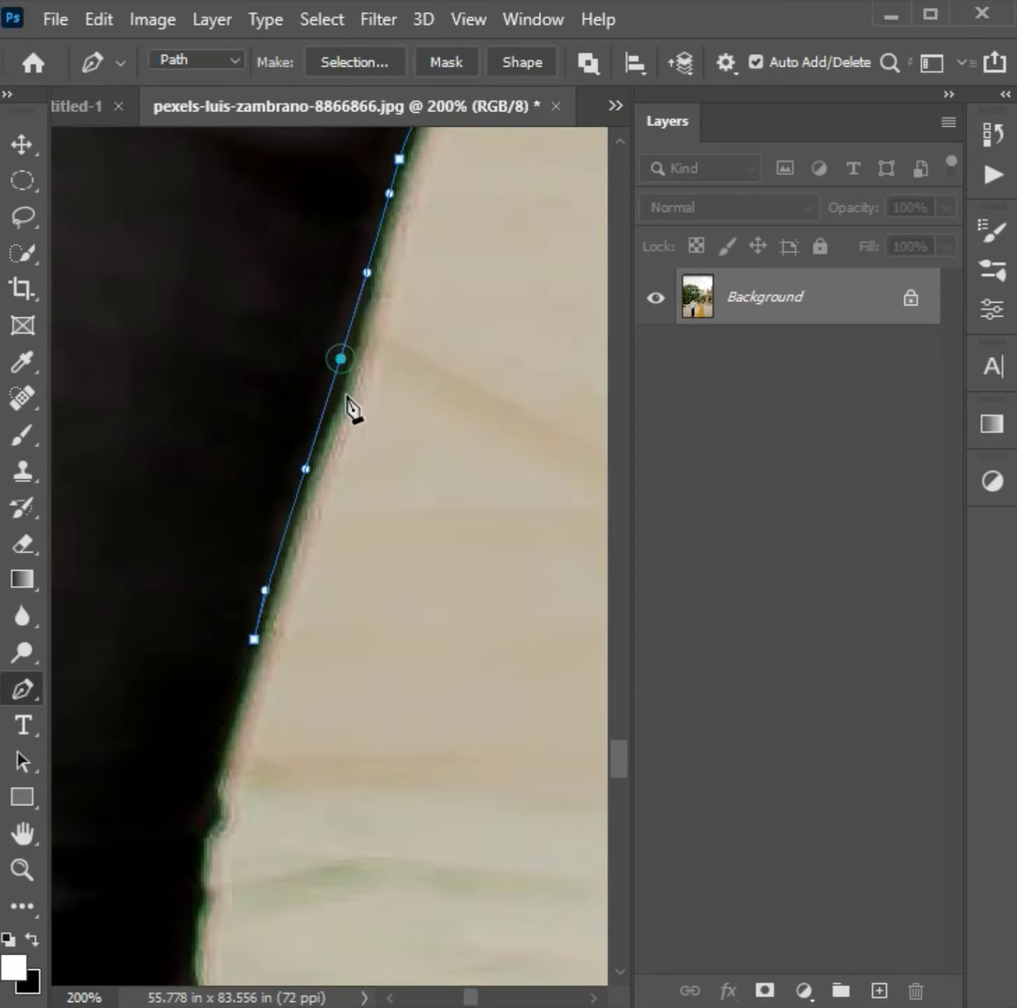
- Continue the path down the lower trouser leg past the creases to the hem above the shoe
drag(192, 406, 186, 496)
drag(182, 594, 186, 665)
drag(202, 713, 217, 740)
drag(314, 692, 508, 240)
drag(430, 580, 418, 403)
drag(393, 667, 436, 418)
drag(345, 629, 356, 538)
drag(352, 475, 359, 401)
drag(324, 695, 290, 655)
drag(267, 728, 264, 828)
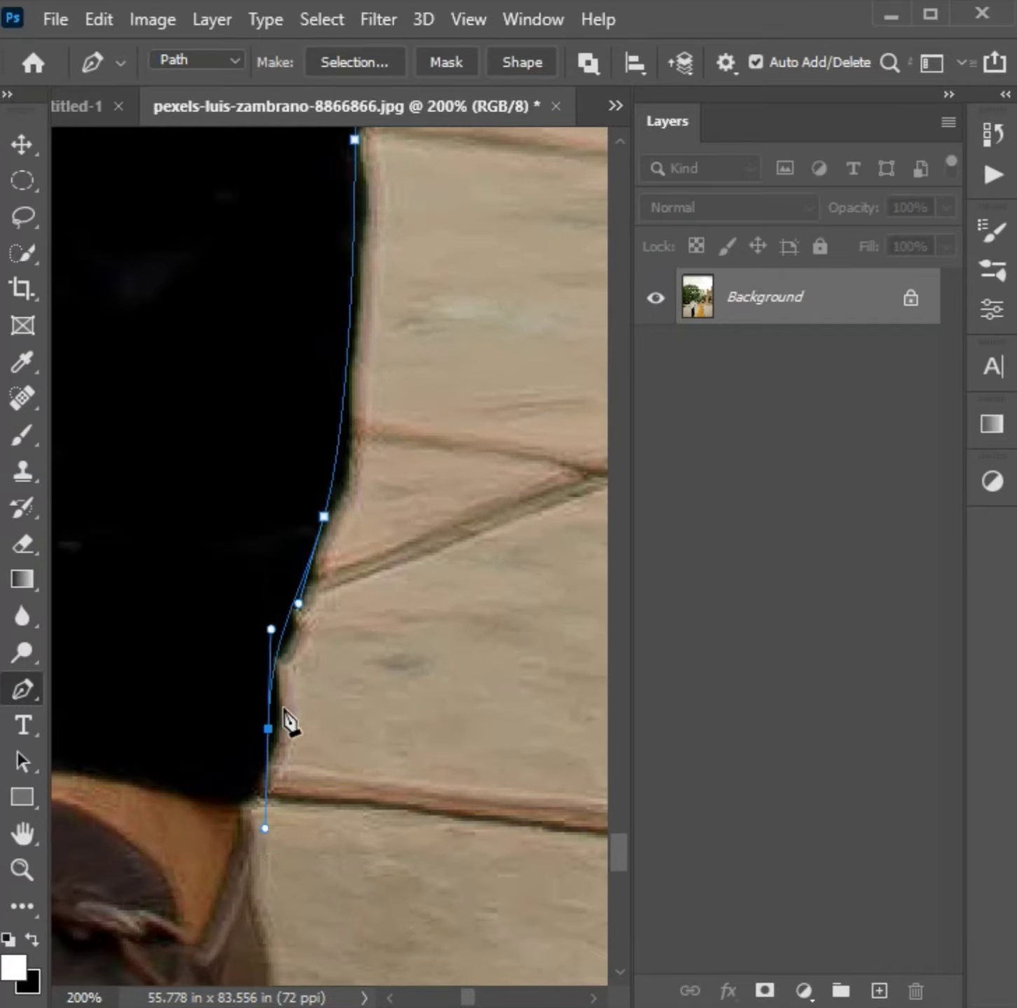
- Undo the last anchors near the trouser hem and retrace the hem down to the shoe's heel with shorter segments
key(ctrl+z)
key(ctrl+z)
drag(279, 637, 274, 658)
drag(273, 676, 273, 715)
drag(256, 783, 241, 807)
drag(239, 822, 241, 846)
drag(253, 877, 295, 557)
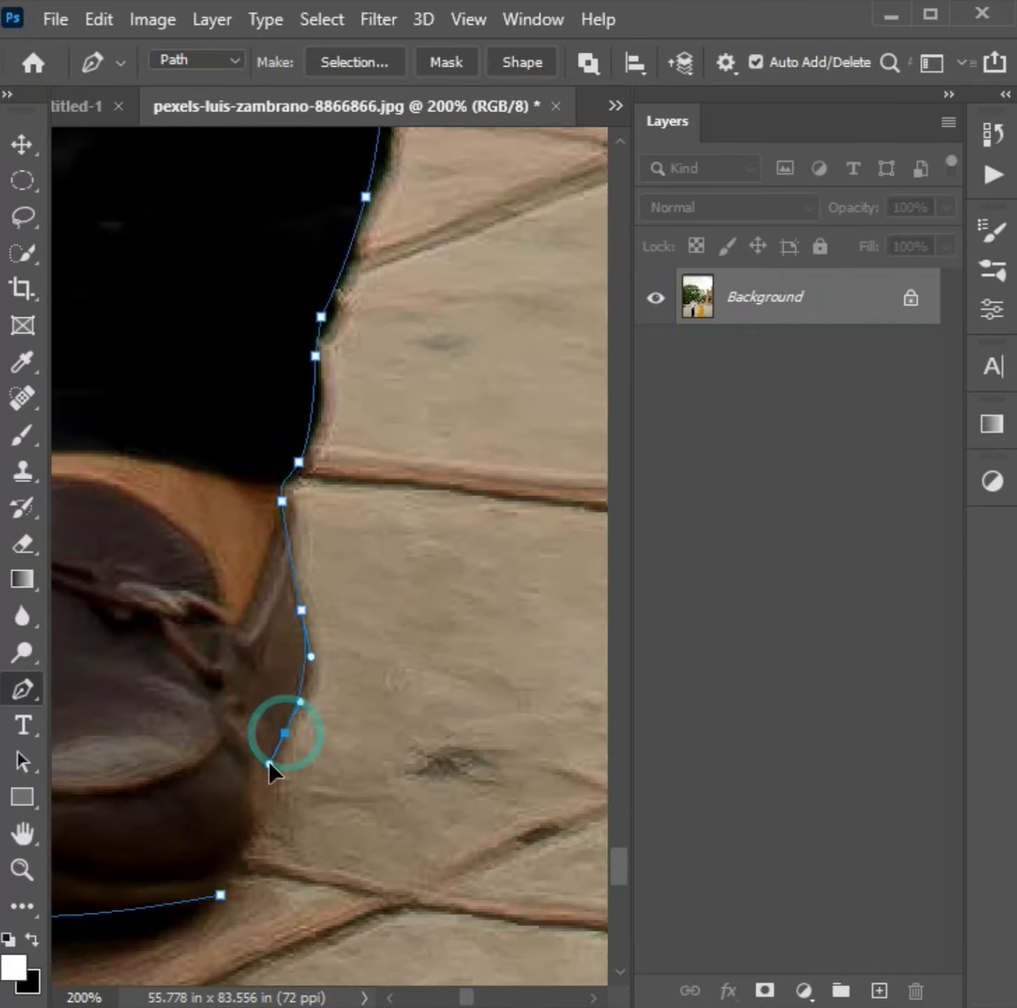
- Close the path at the sole of the man's shoe and turn it into a selection
drag(243, 827, 229, 860)
click(221, 895)
key(ctrl+Return)
key(ctrl+0)
click(19, 181)
click(20, 217)
right_click(277, 144)
click(329, 224)
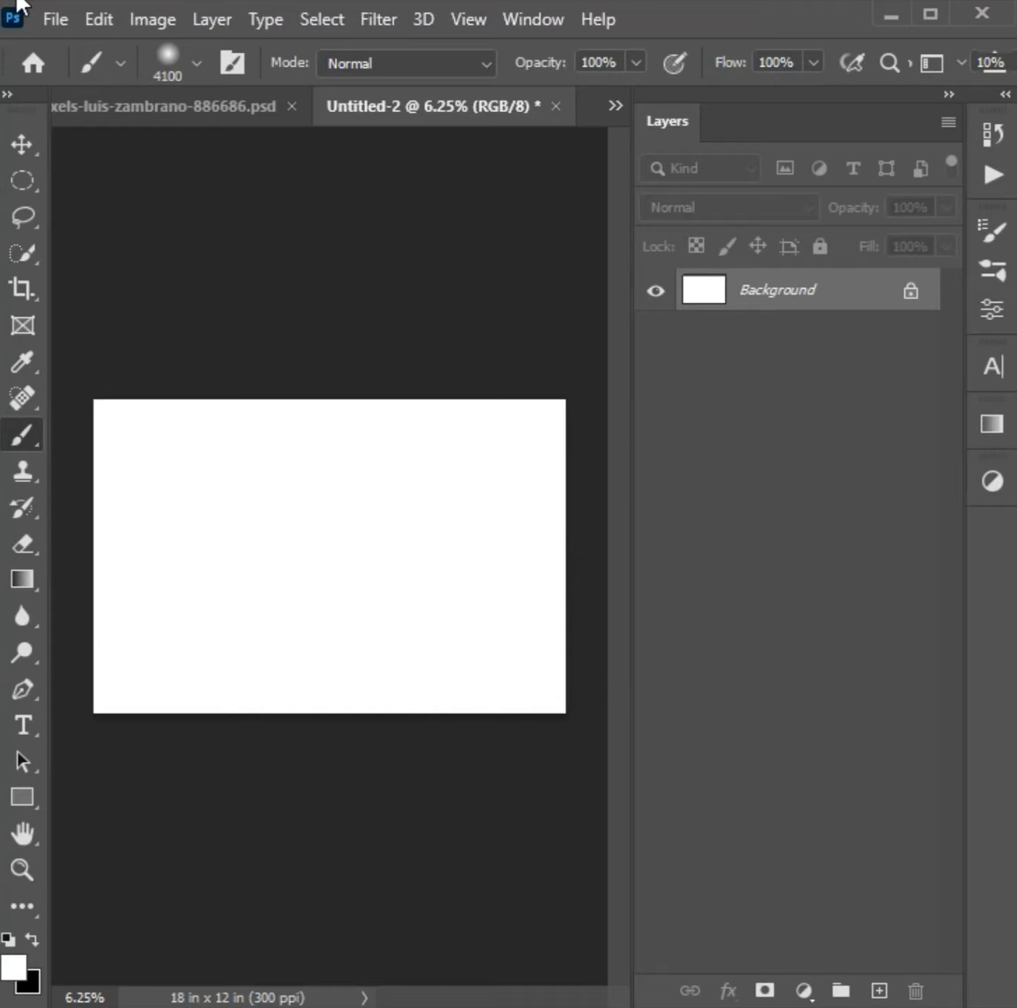
- Copy the masked couple, Layer 0, from the PSD document into the blank Untitled-2 canvas
click(150, 106)
click(17, 145)
right_click(381, 677)
click(430, 689)
right_click(832, 319)
click(335, 714)
drag(336, 718, 582, 110)
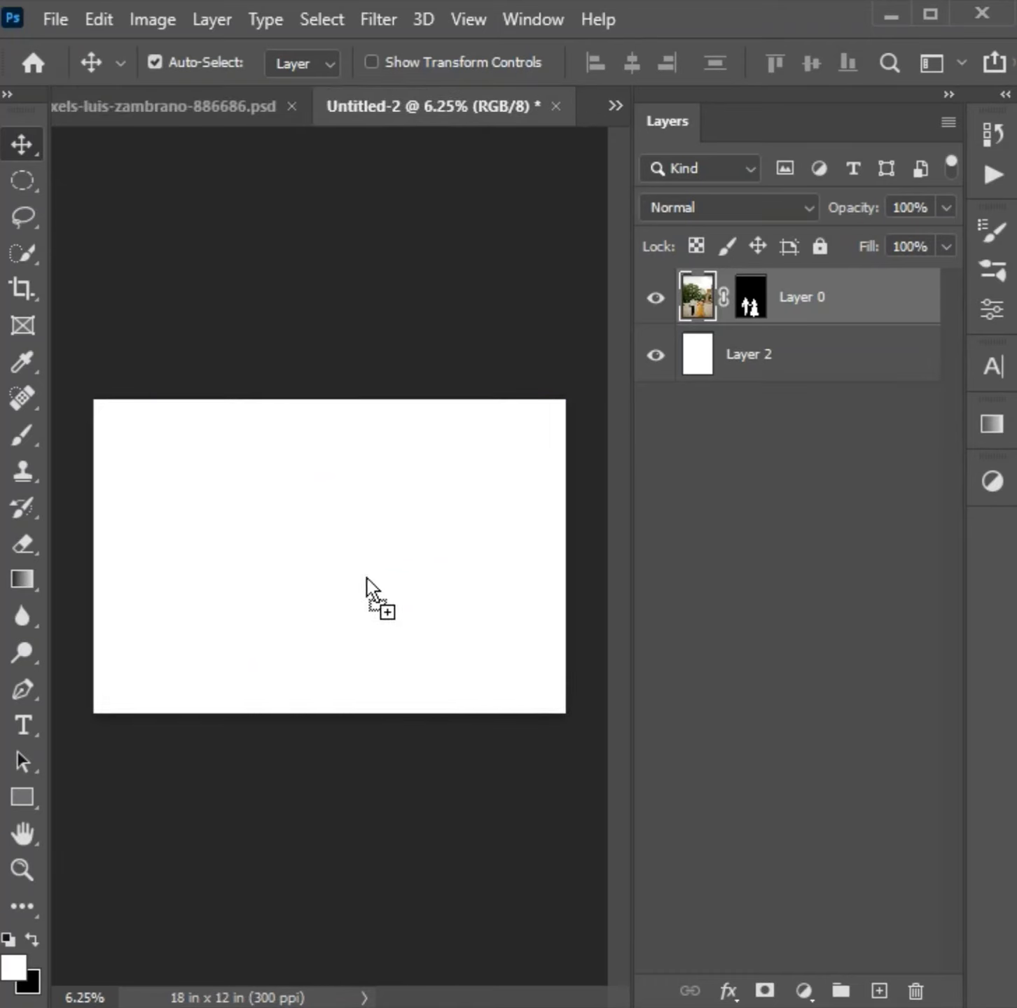
drag(365, 578, 560, 654)
- Scale the couple layer to 62.23% and position it in the lower left part of the canvas
key(ctrl+t)
drag(404, 678, 285, 575)
drag(232, 214, 261, 381)
drag(192, 666, 250, 652)
drag(296, 362, 311, 410)
key(Up)
key(shift+Up)
key(Down)
key(Down)
key(Down)
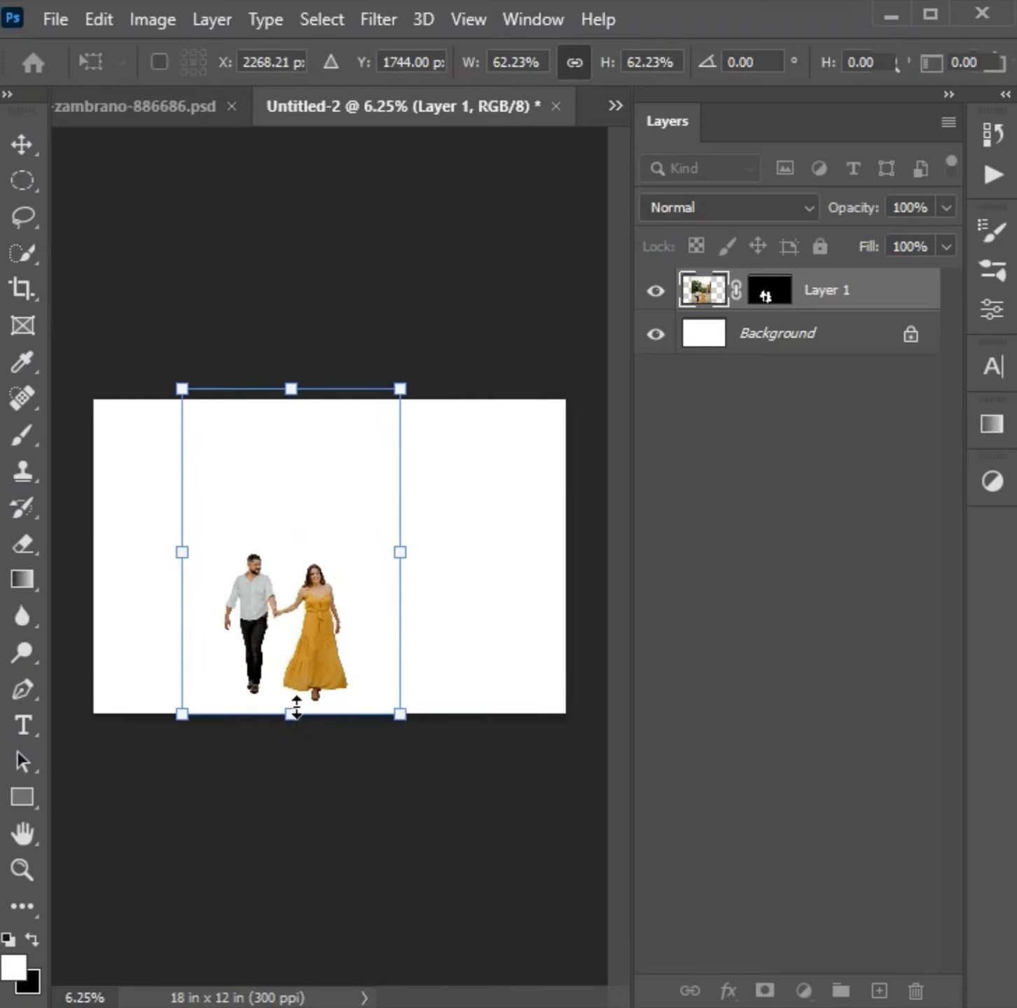
key(Return)
- Select the Background layer and open the 8866855 portrait photo of the couple
click(448, 536)
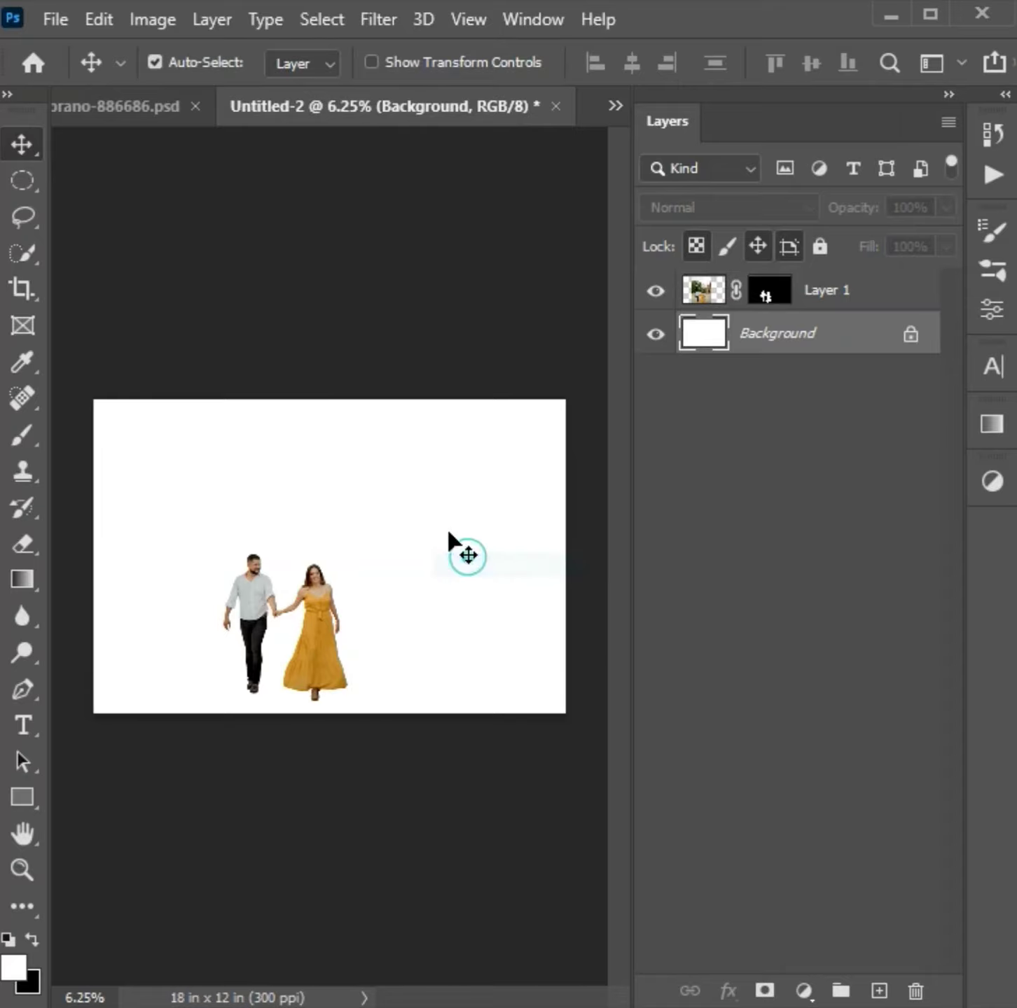
key(ctrl+o)
key(Return)
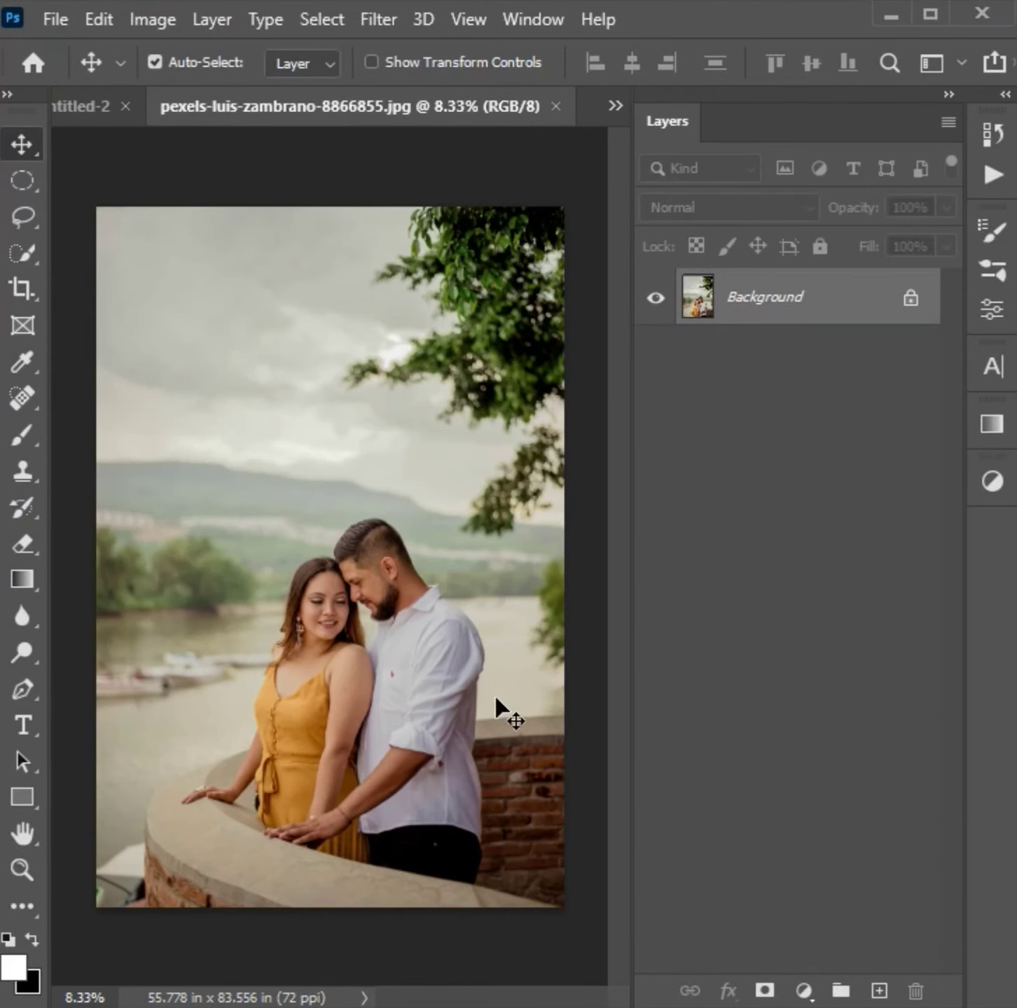
- Apply two filters in succession and a Curves adjustment to the portrait photo
key(ctrl+plus)
click(369, 18)
click(475, 655)
click(706, 653)
click(767, 672)
click(399, 24)
mouse_move(672, 658)
click(829, 657)
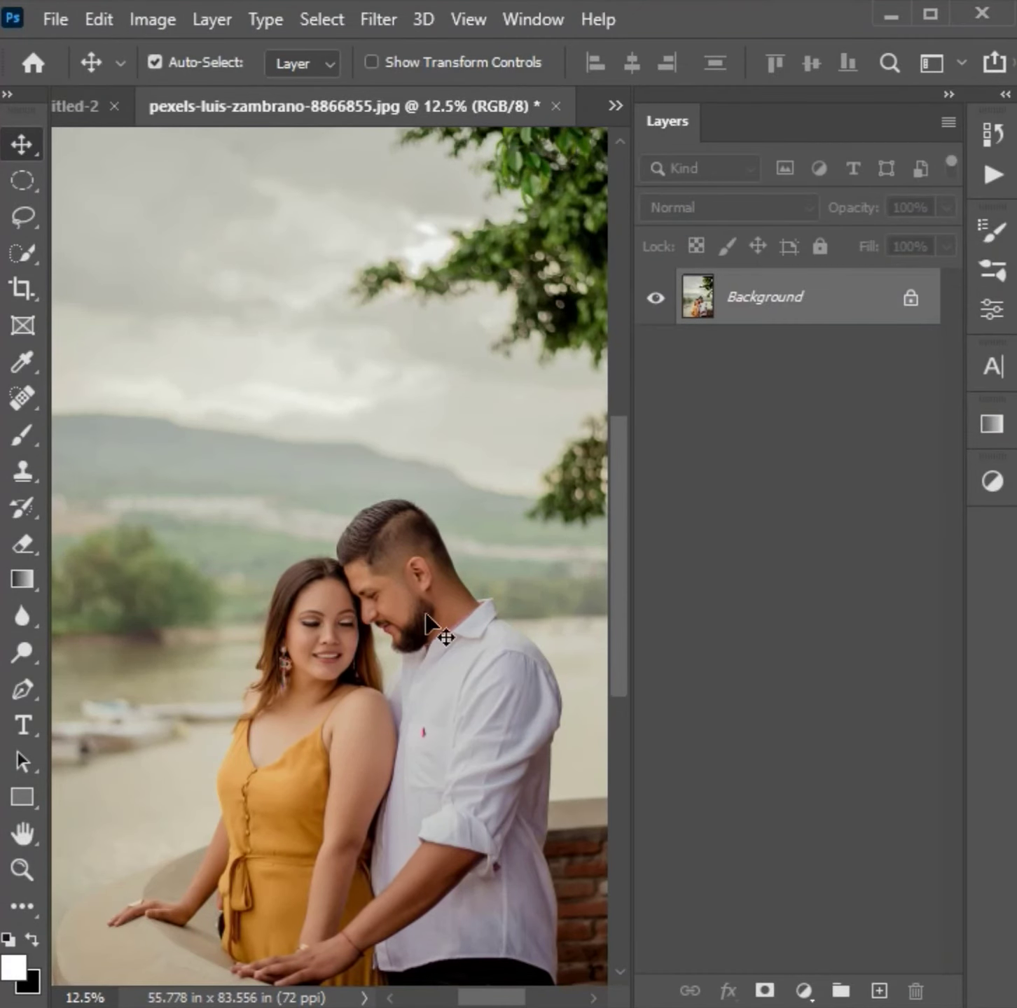
key(ctrl+m)
click(395, 399)
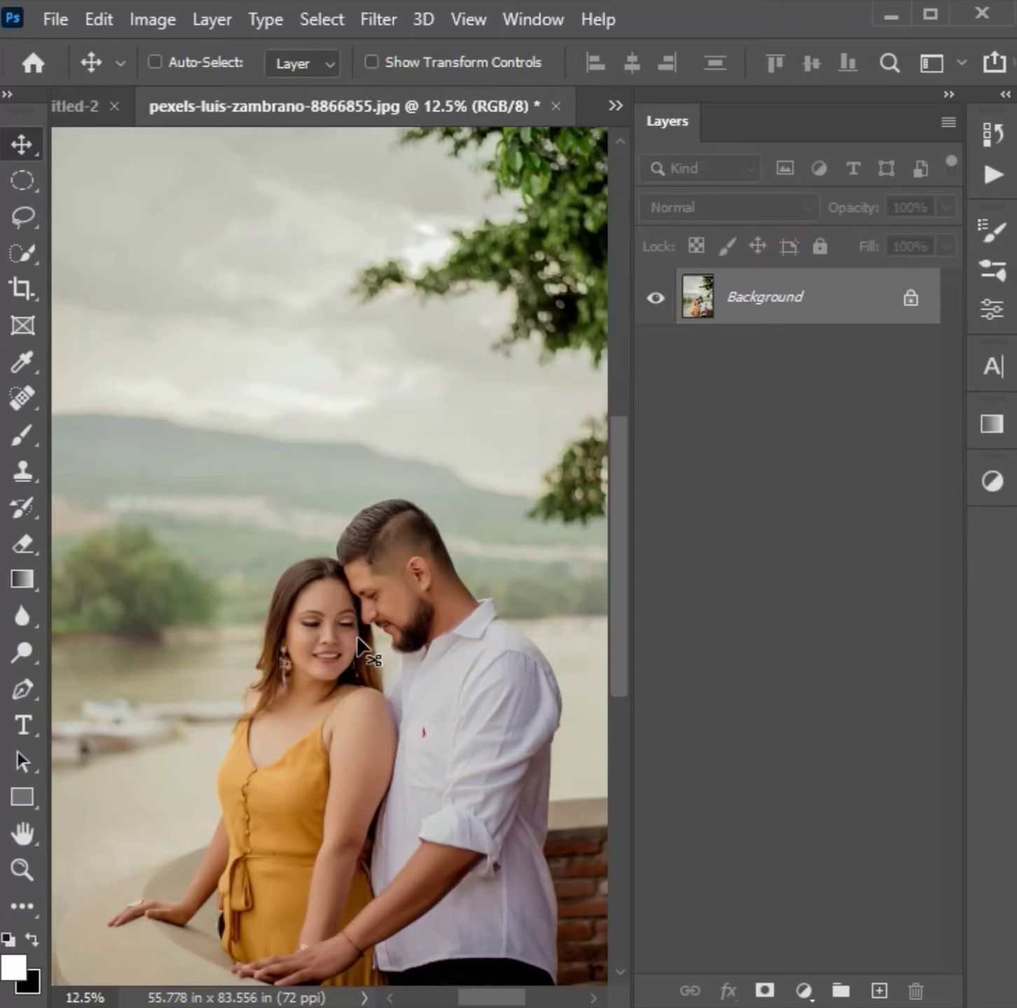
- Close the portrait photo without saving and paste its image into Untitled-2 above the Background layer
key(ctrl+w)
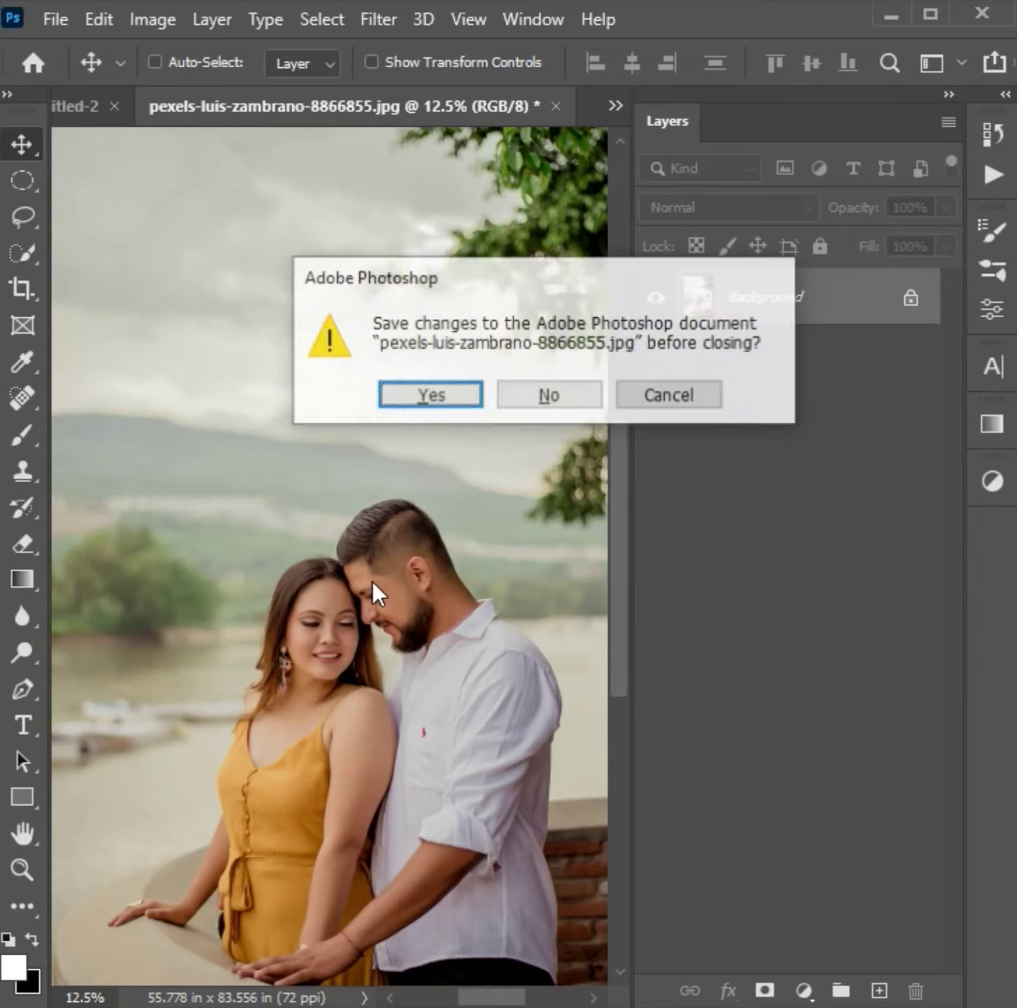
click(509, 389)
key(ctrl+v)
- Free-transform the pasted portrait to 247.22% and rotate it 7.07° so the faces fill the canvas
key(ctrl+t)
drag(452, 563, 527, 415)
drag(426, 764, 350, 994)
drag(354, 889, 316, 752)
scroll(390, 594, down, 3)
drag(487, 529, 568, 520)
drag(473, 623, 420, 612)
drag(540, 264, 585, 289)
drag(513, 529, 546, 532)
drag(441, 538, 430, 539)
drag(153, 490, 117, 479)
drag(350, 506, 343, 581)
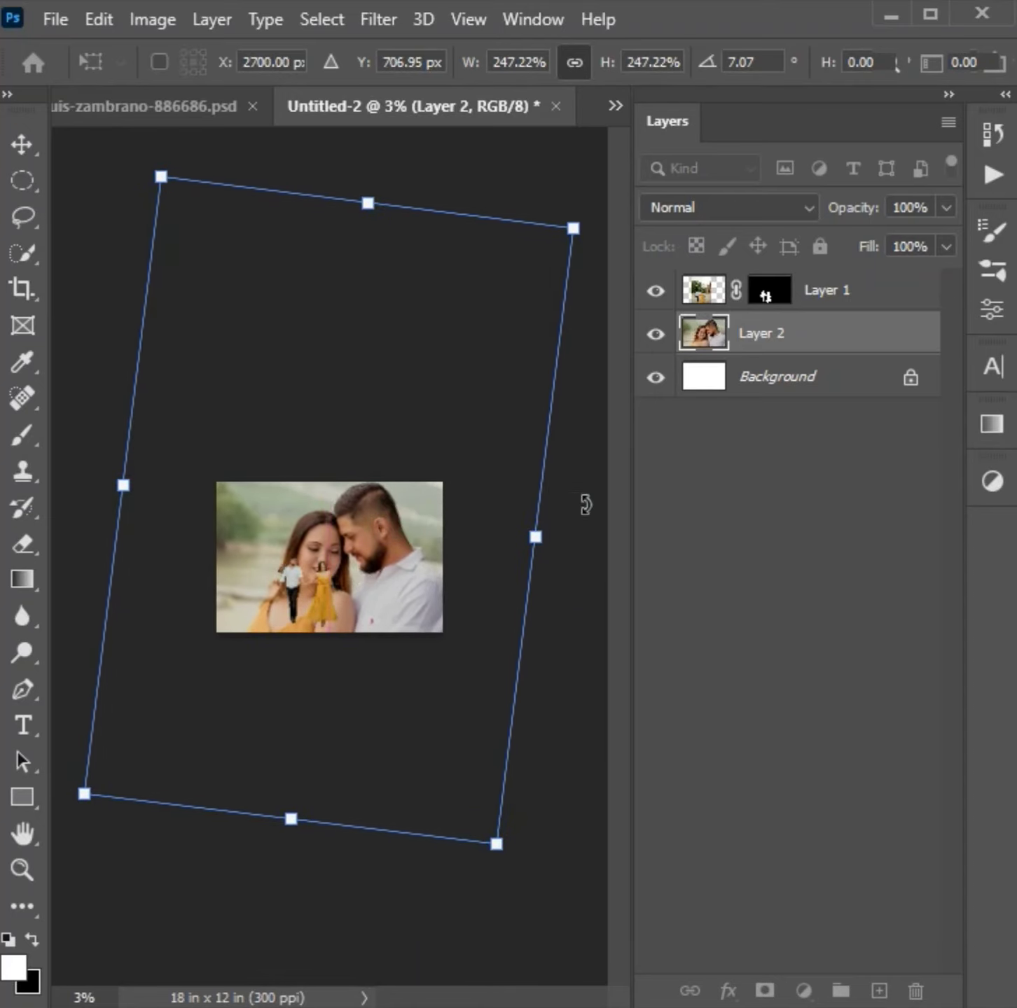
- Rotate the portrait to 8° and nudge it to the right and slightly up
drag(586, 505, 592, 511)
key(Right)
key(Right)
key(Right)
key(Up)
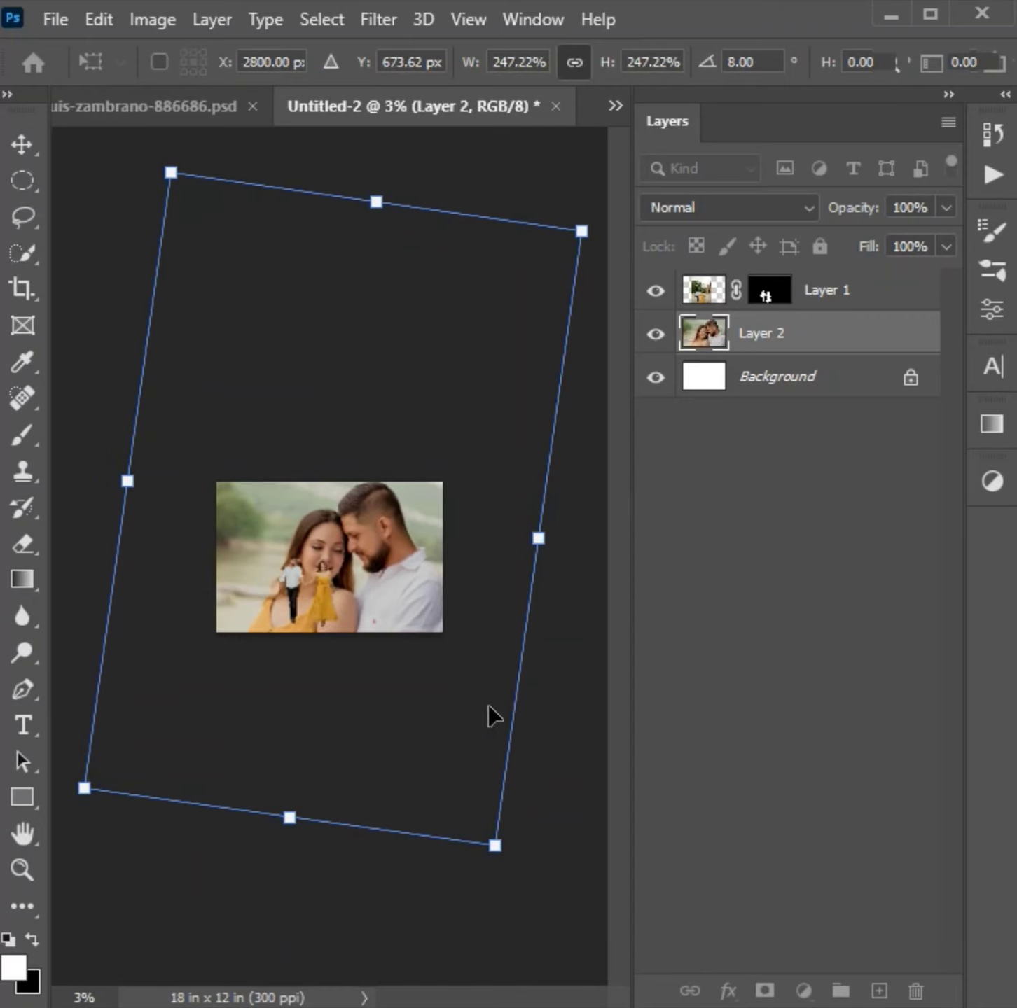
- Enlarge the portrait to 271.06% and nudge it left and up within the canvas
drag(539, 537, 576, 542)
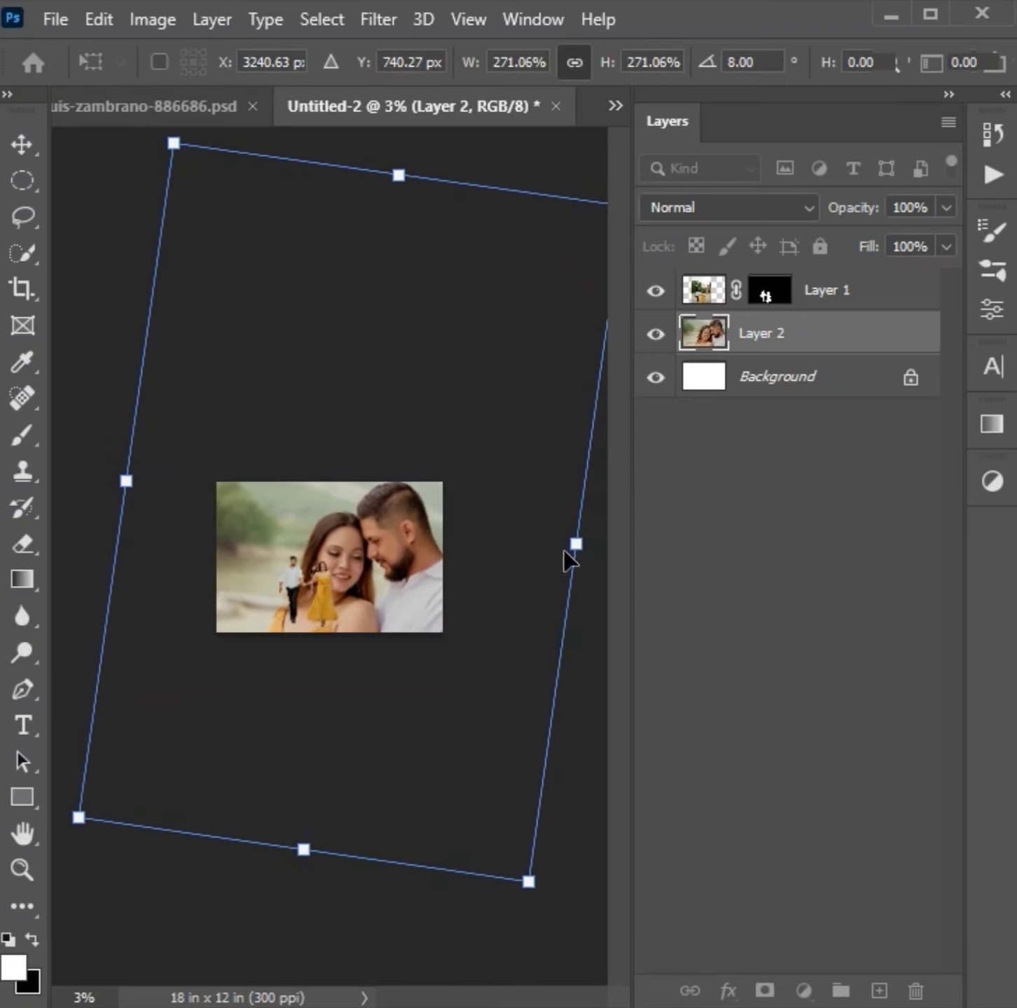
key(Left)
key(Left)
key(Left)
key(Left)
key(Left)
key(Left)
key(Up)
key(Left)
key(Up)
key(Up)
key(Up)
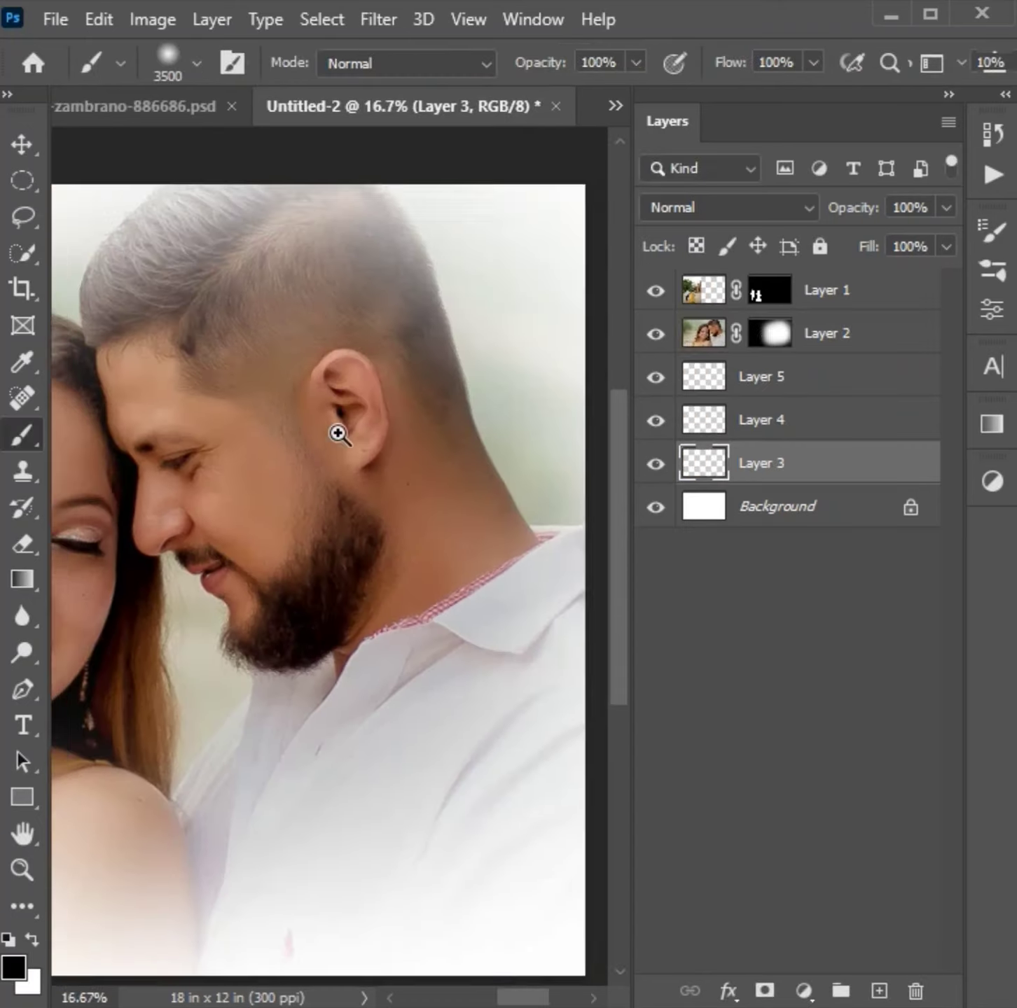
scroll(336, 432, down, 1)
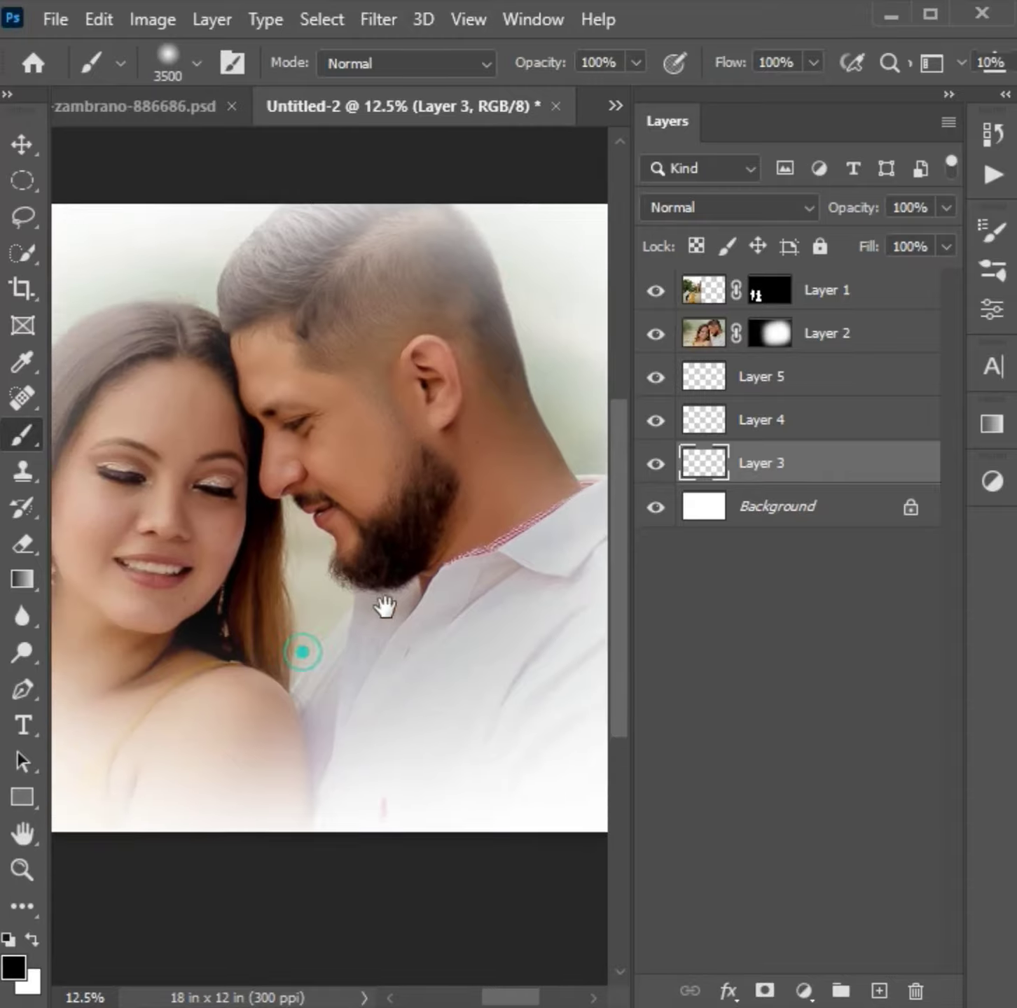
- Try a black vignette around the canvas edges on Layer 3 with the 3500 px soft brush and undo it
scroll(382, 604, left, 5)
scroll(382, 605, down, 2)
click(13, 968)
drag(469, 420, 448, 419)
click(367, 519)
key(ctrl+minus)
key(ctrl+minus)
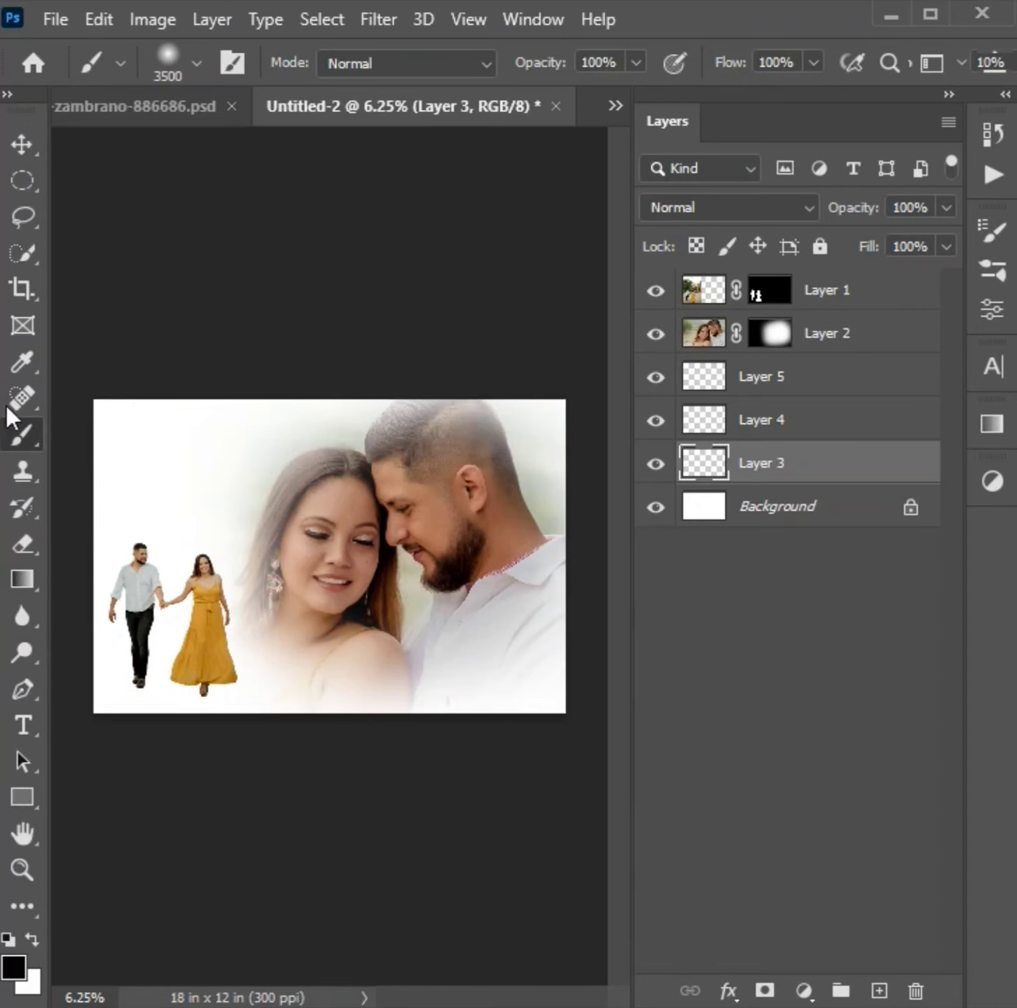
mouse_move(59, 368)
mouse_down()
mouse_move(53, 825)
mouse_move(238, 811)
mouse_move(567, 822)
mouse_move(136, 819)
mouse_move(666, 821)
mouse_move(602, 808)
mouse_move(685, 390)
mouse_move(609, 837)
mouse_move(531, 245)
mouse_move(234, 179)
mouse_move(42, 280)
mouse_move(490, 315)
mouse_up()
click(655, 463)
click(655, 463)
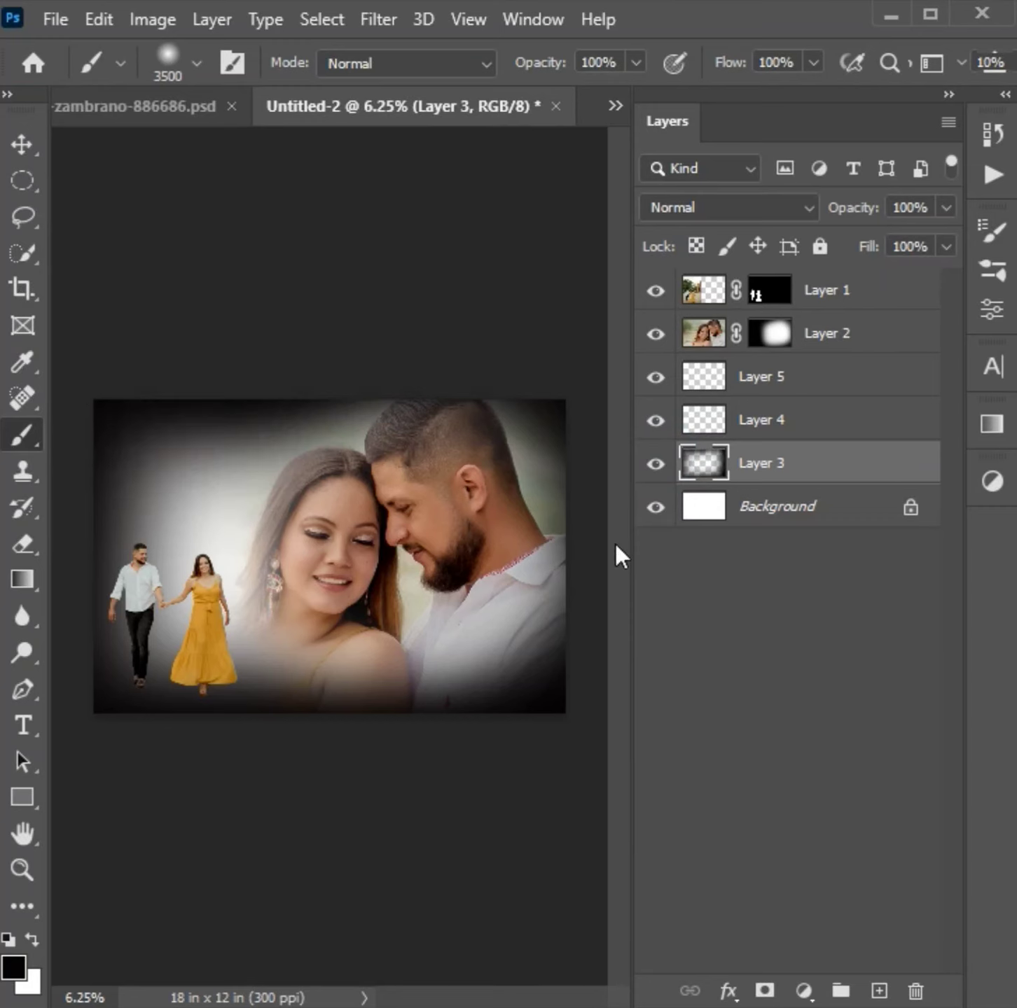
click(665, 506)
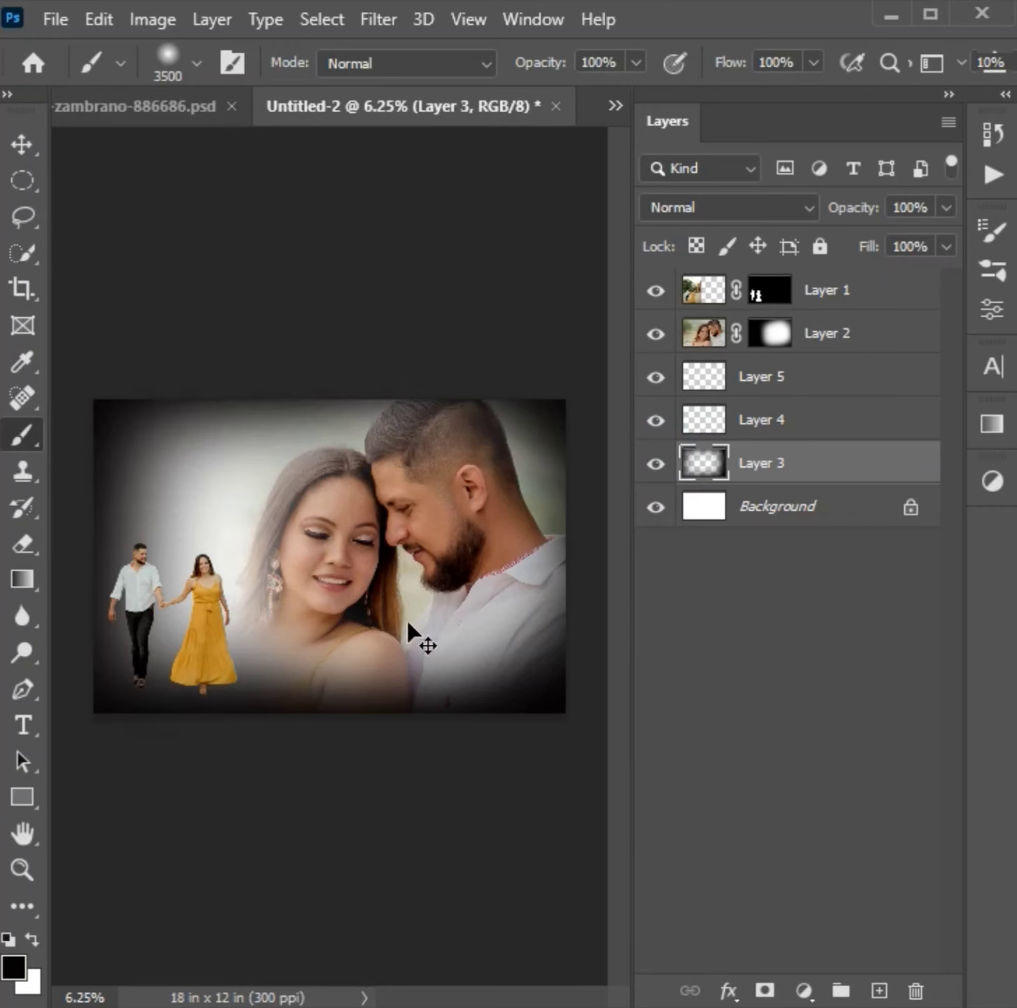
key(ctrl+z)
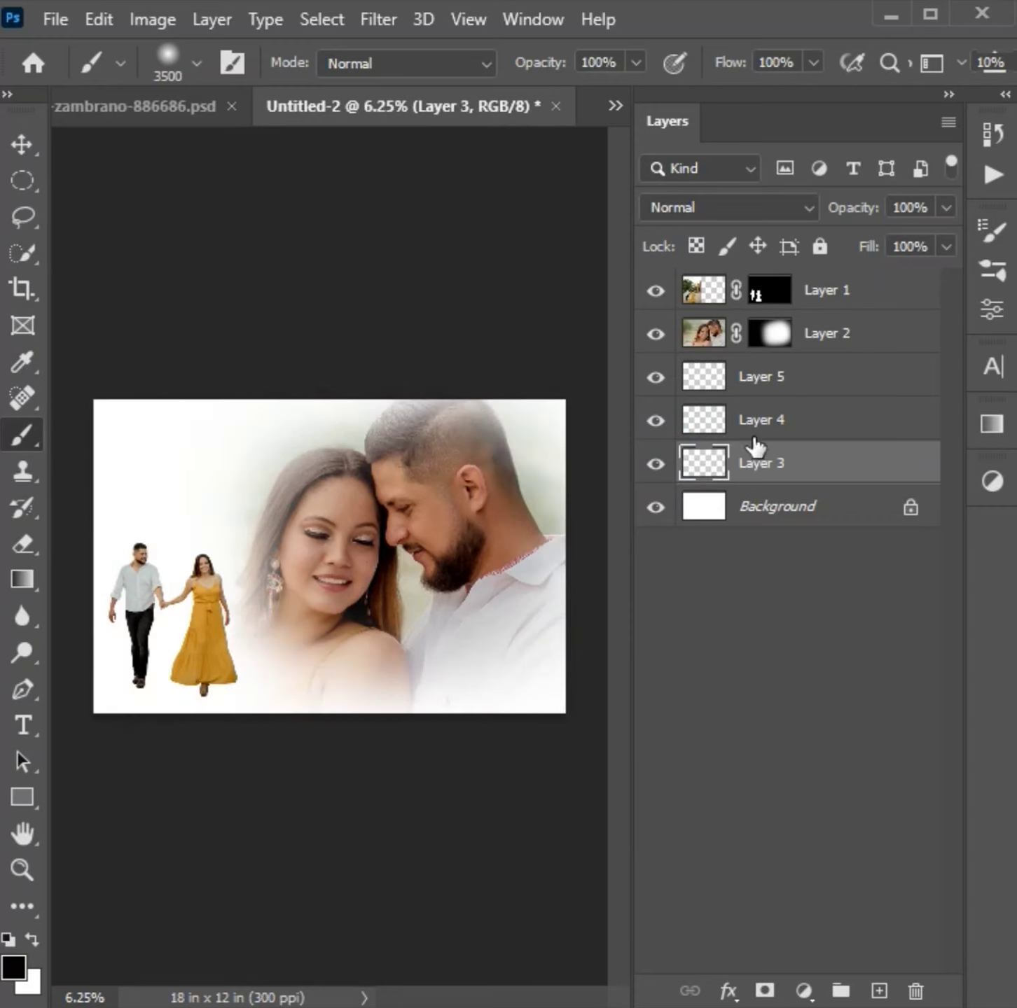
- Set the foreground colour to dark brown #120803 and paint a vignette around the canvas edges on Layer 3
click(20, 972)
mouse_move(25, 844)
mouse_down()
mouse_move(60, 727)
mouse_move(56, 831)
mouse_up()
click(76, 788)
click(54, 706)
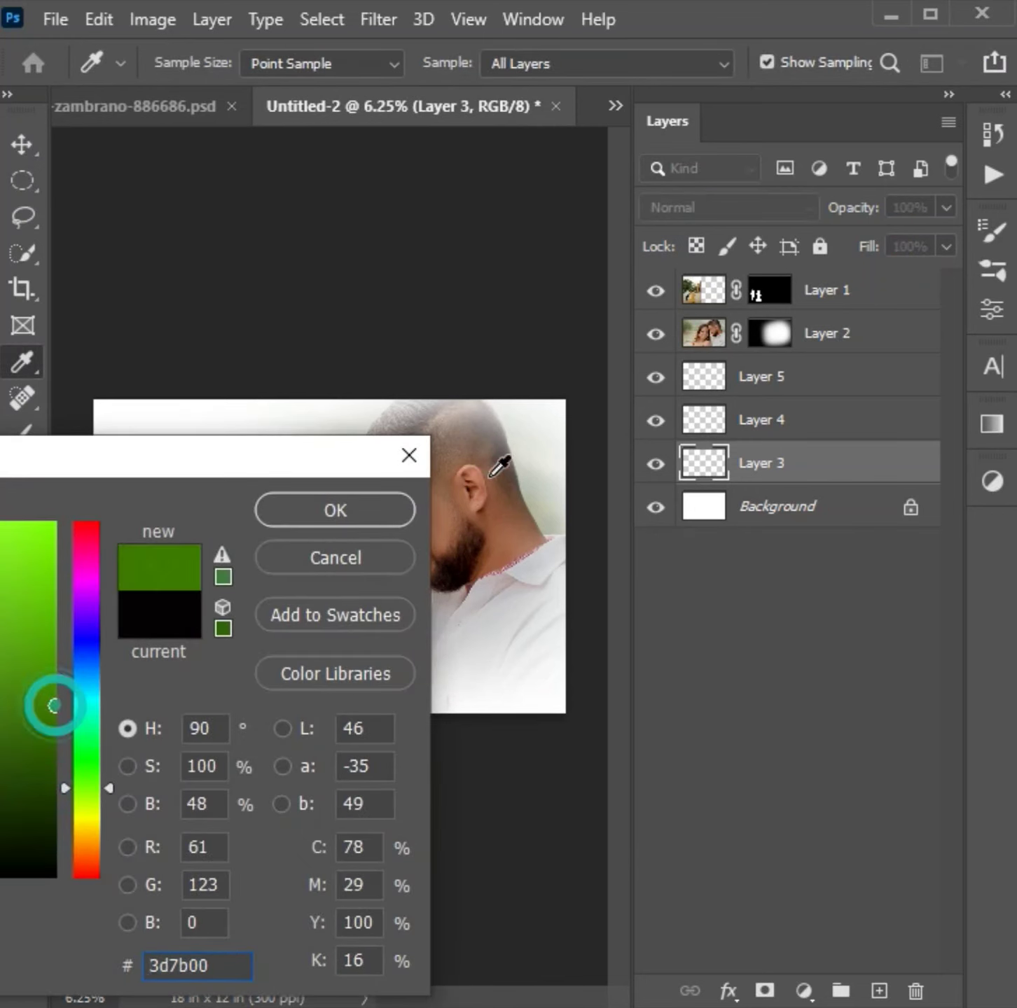
drag(499, 467, 501, 559)
drag(34, 842, 52, 804)
click(2, 853)
click(365, 524)
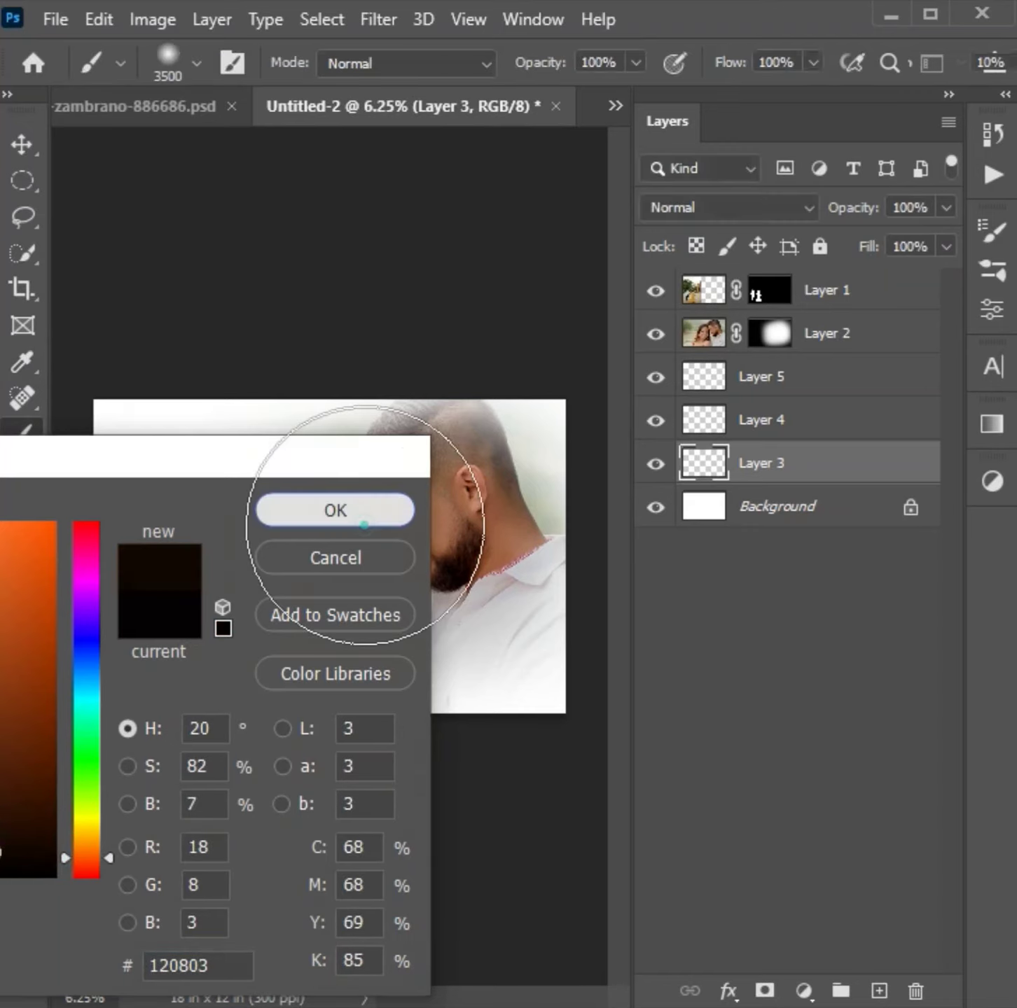
click(62, 412)
mouse_move(63, 741)
mouse_down()
mouse_move(456, 765)
mouse_move(658, 386)
mouse_move(612, 431)
mouse_move(280, 392)
mouse_up()
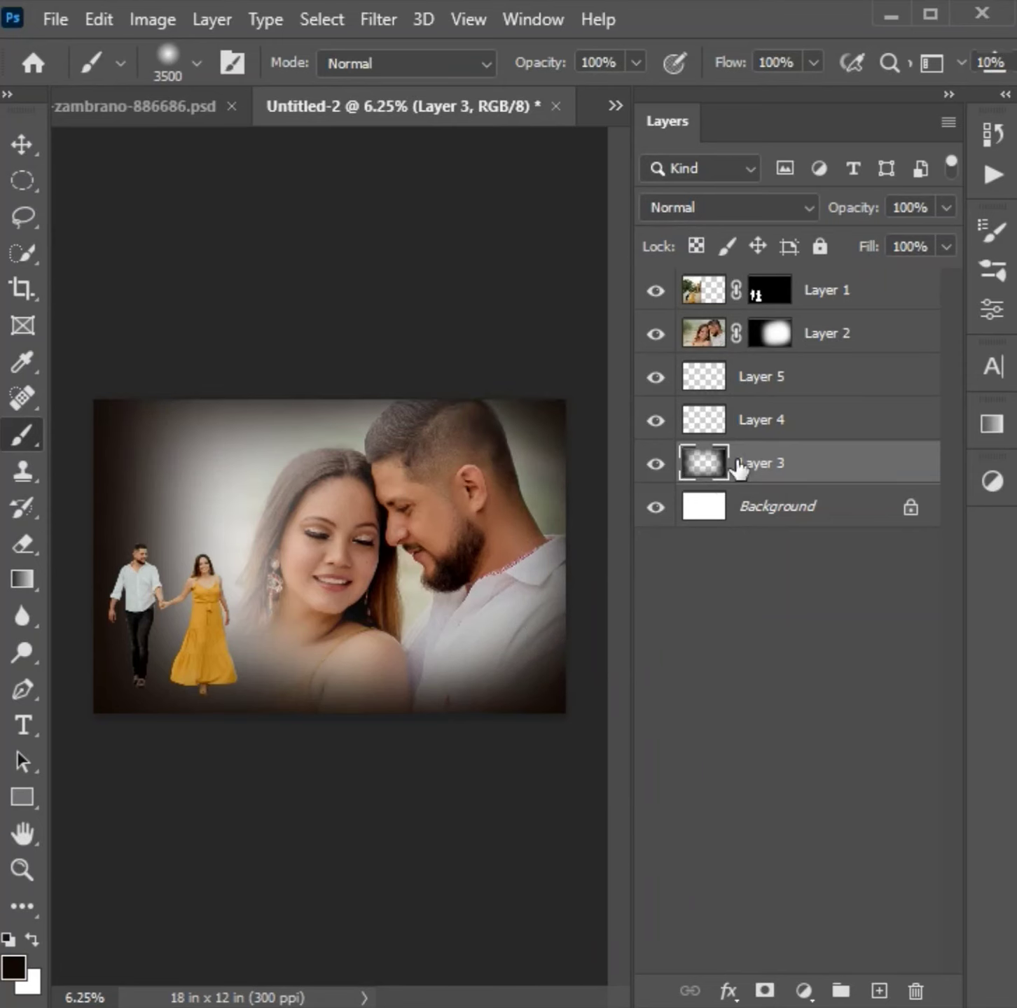
- Select Layer 4 and set the foreground colour to golden tan #daba6d
click(782, 418)
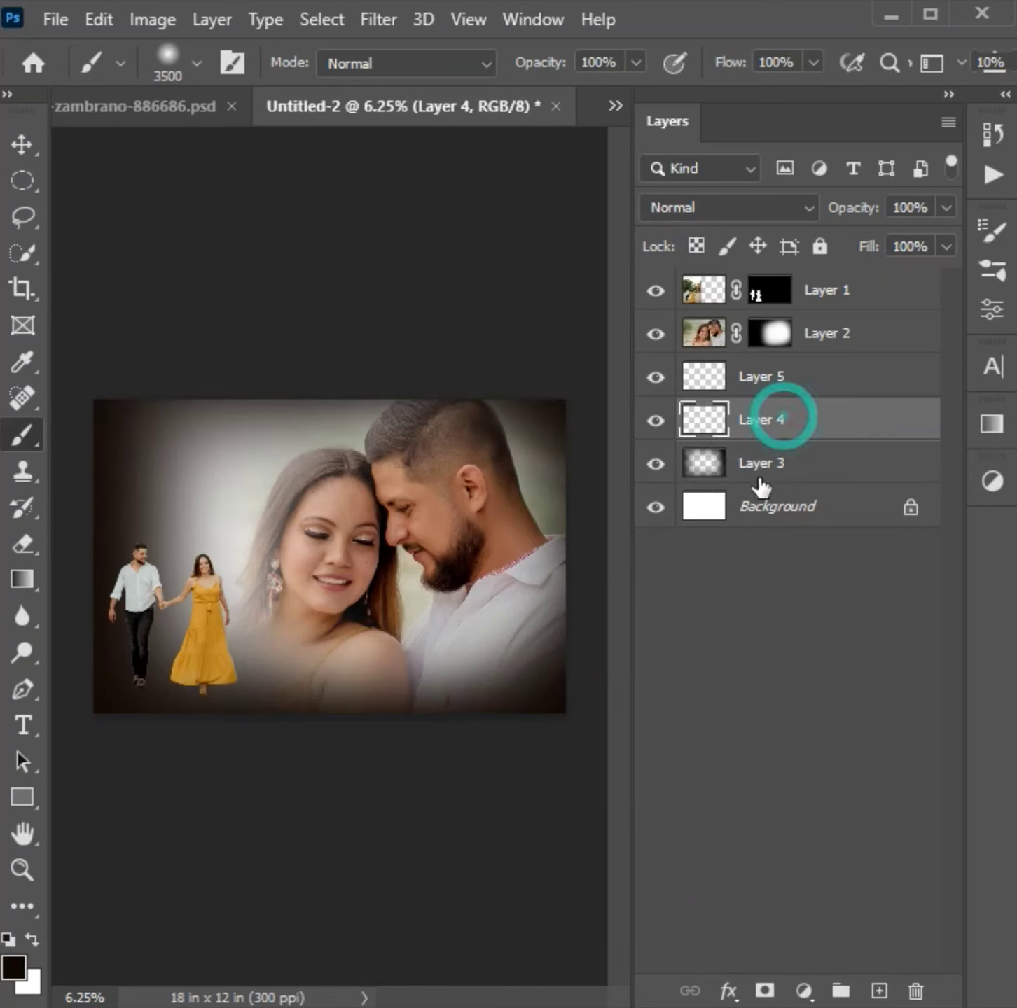
click(14, 970)
drag(283, 452, 120, 434)
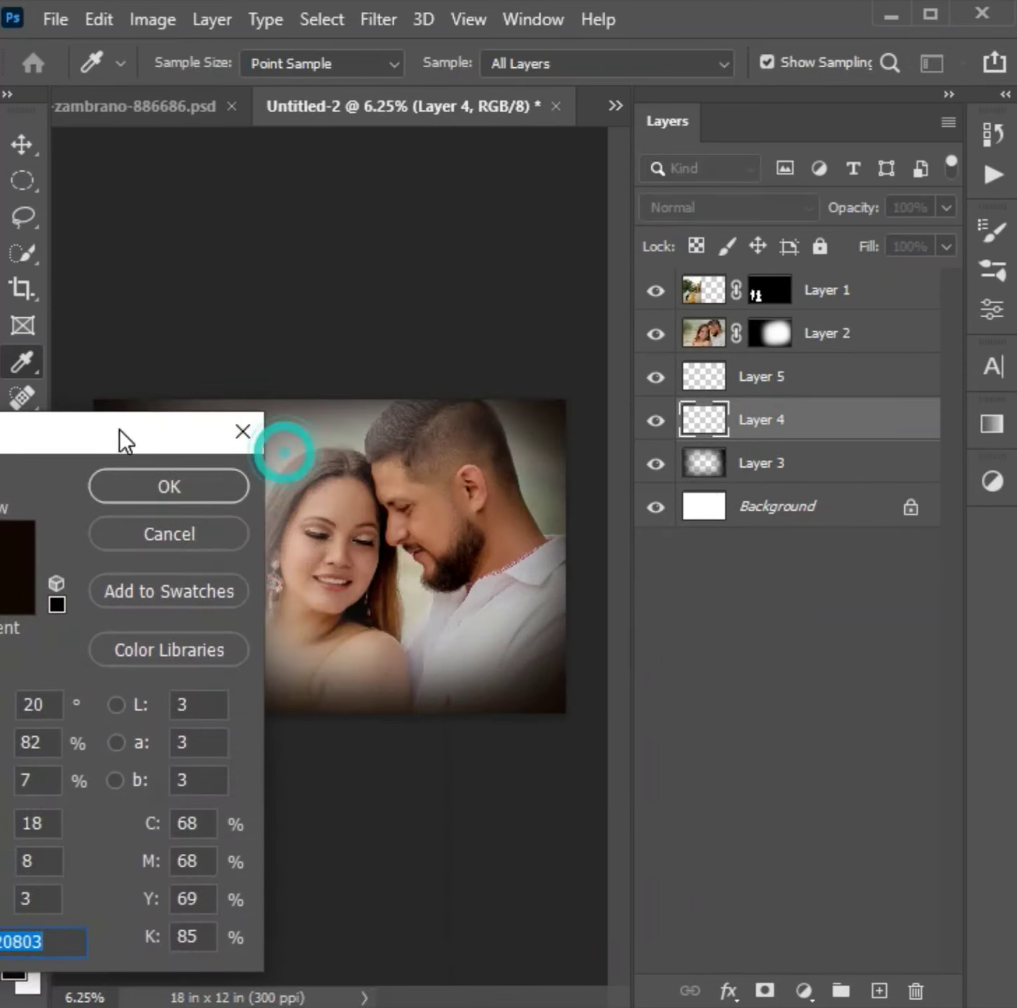
click(409, 610)
drag(17, 427, 223, 368)
click(0, 523)
drag(0, 513, 0, 491)
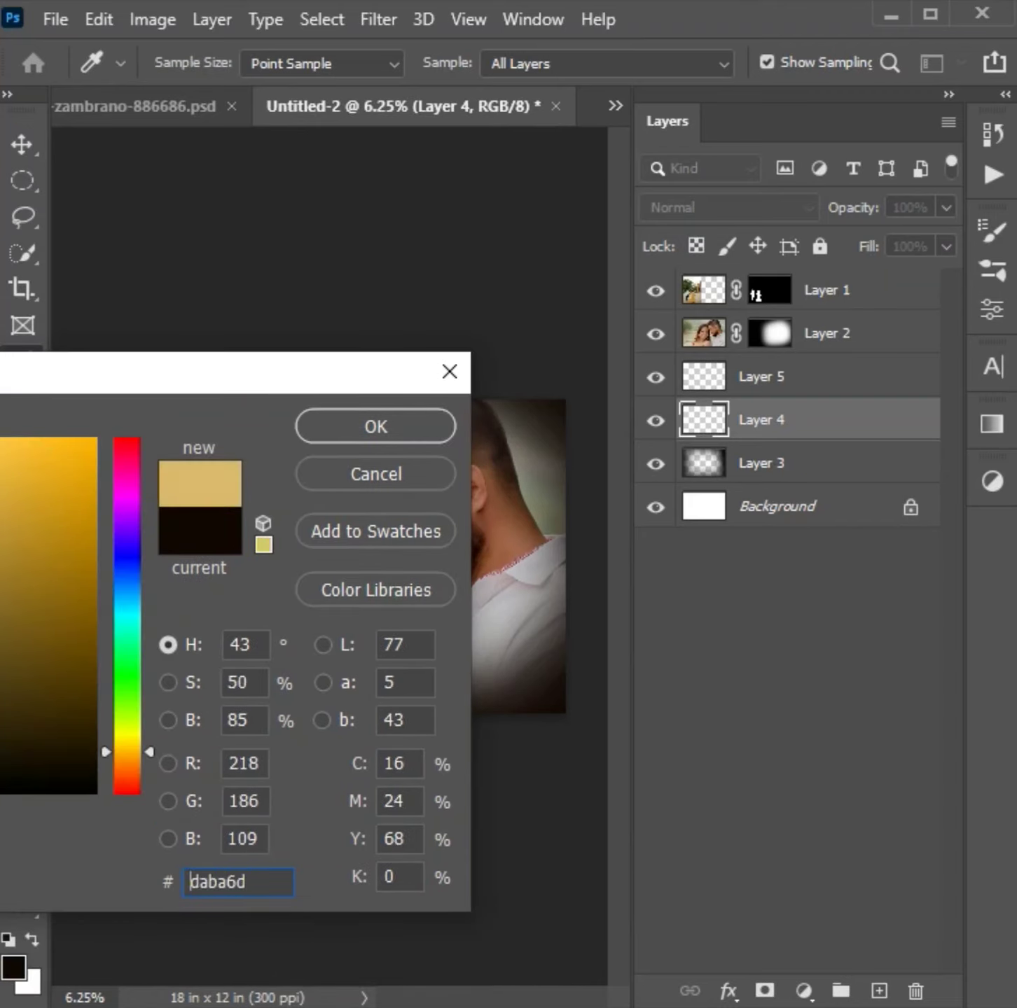
click(331, 425)
- Reduce the soft brush to 2500 px and paint the golden tan over the canvas interior on Layer 4
key(bracketright)
key(bracketright)
key(bracketright)
key(bracketright)
key(bracketright)
key(bracketleft)
key(bracketleft)
key(bracketleft)
key(bracketleft)
key(bracketleft)
key(bracketleft)
key(bracketleft)
key(bracketleft)
key(bracketleft)
key(bracketleft)
key(bracketleft)
key(bracketleft)
key(bracketleft)
key(bracketleft)
key(bracketleft)
key(bracketleft)
key(bracketleft)
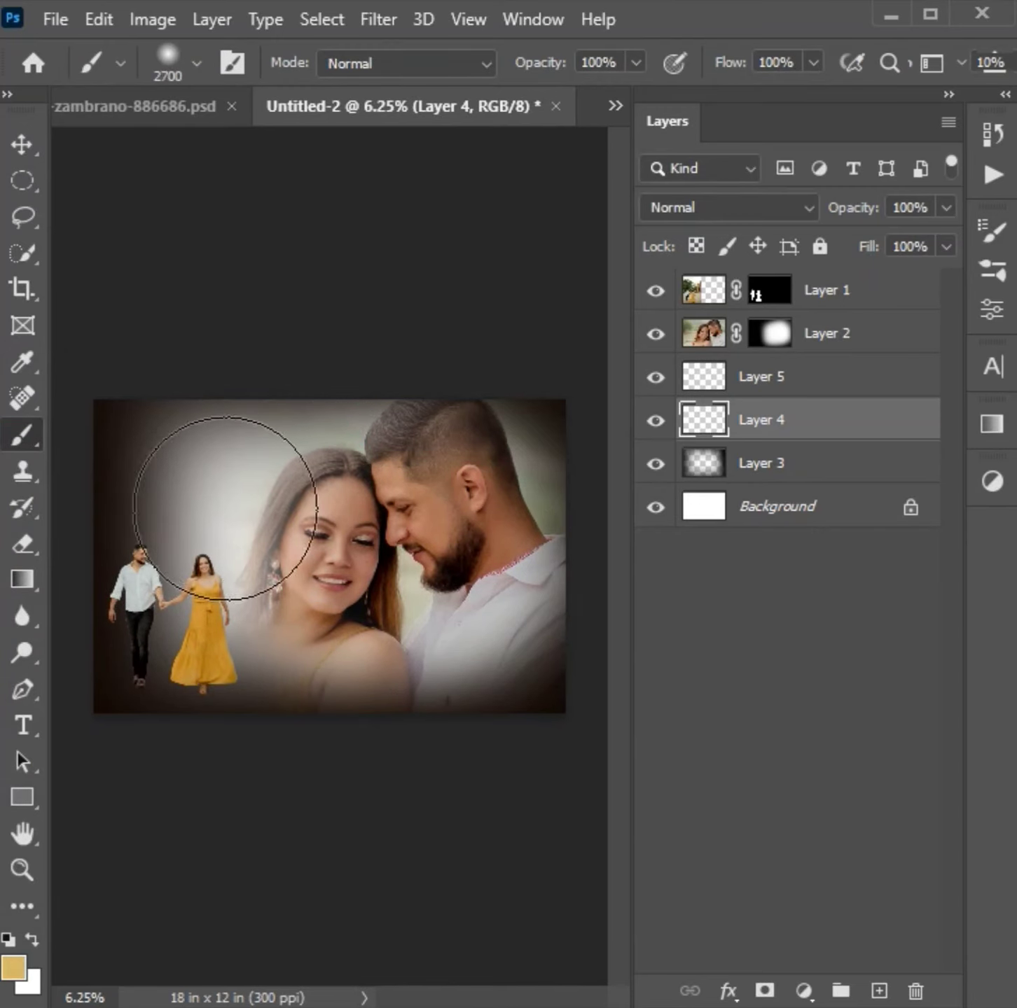
mouse_move(192, 500)
mouse_down()
mouse_move(408, 631)
mouse_move(137, 505)
mouse_up()
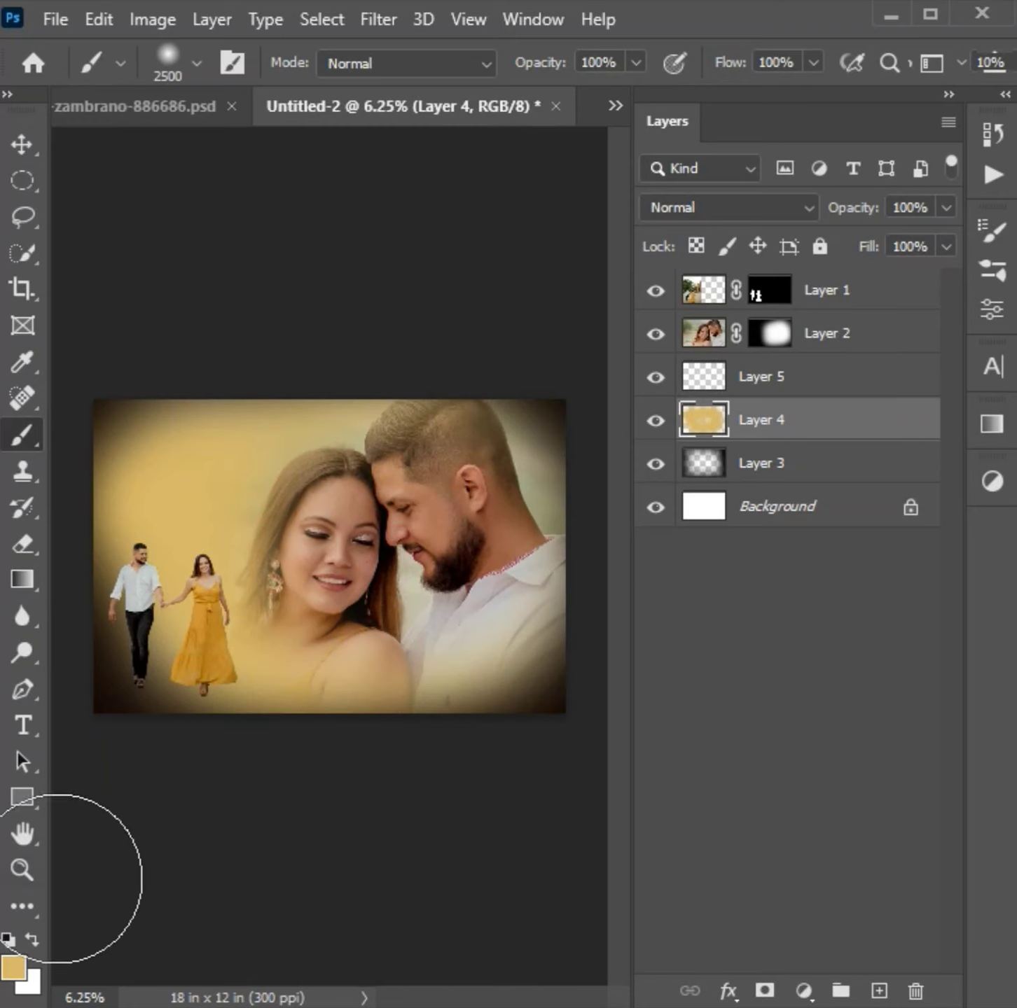
- Select the empty Layer 5 and set the foreground colour to light yellow-green #eaff94
click(802, 383)
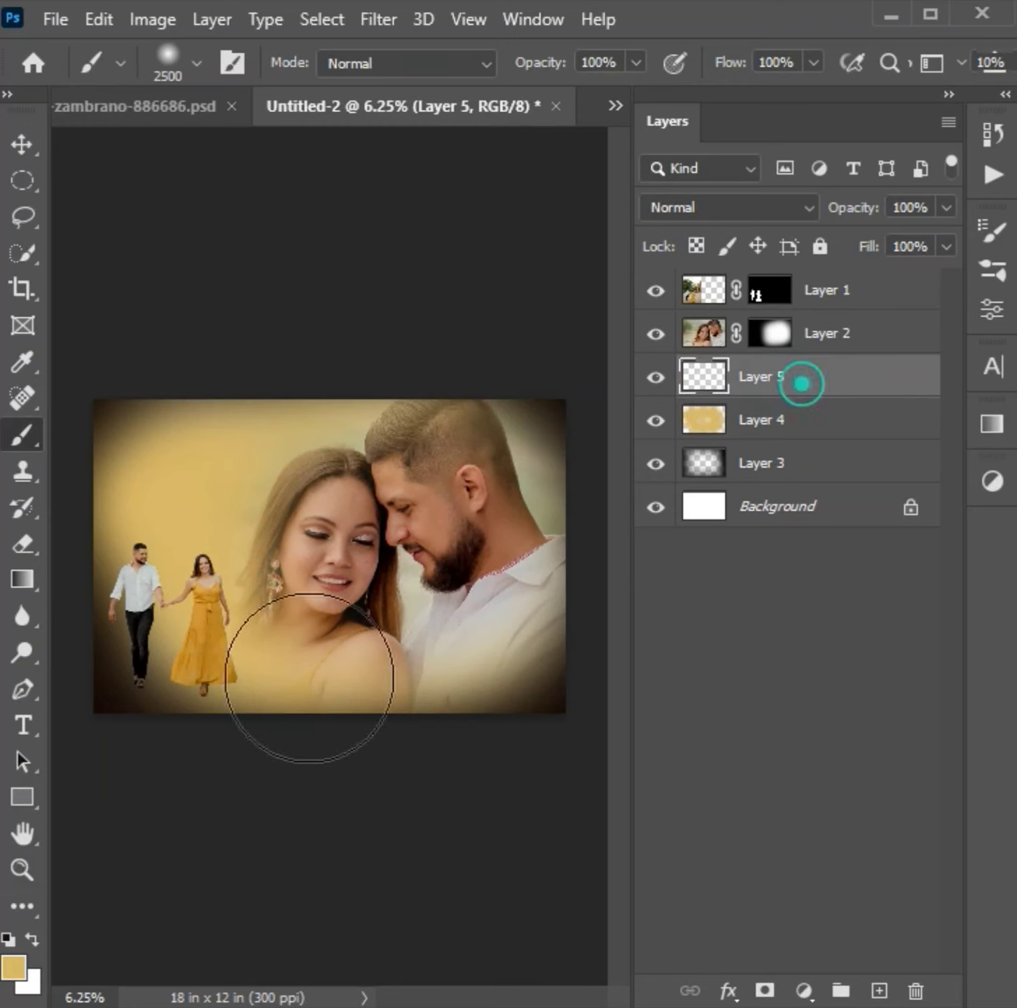
click(13, 972)
click(548, 512)
text(fff394)
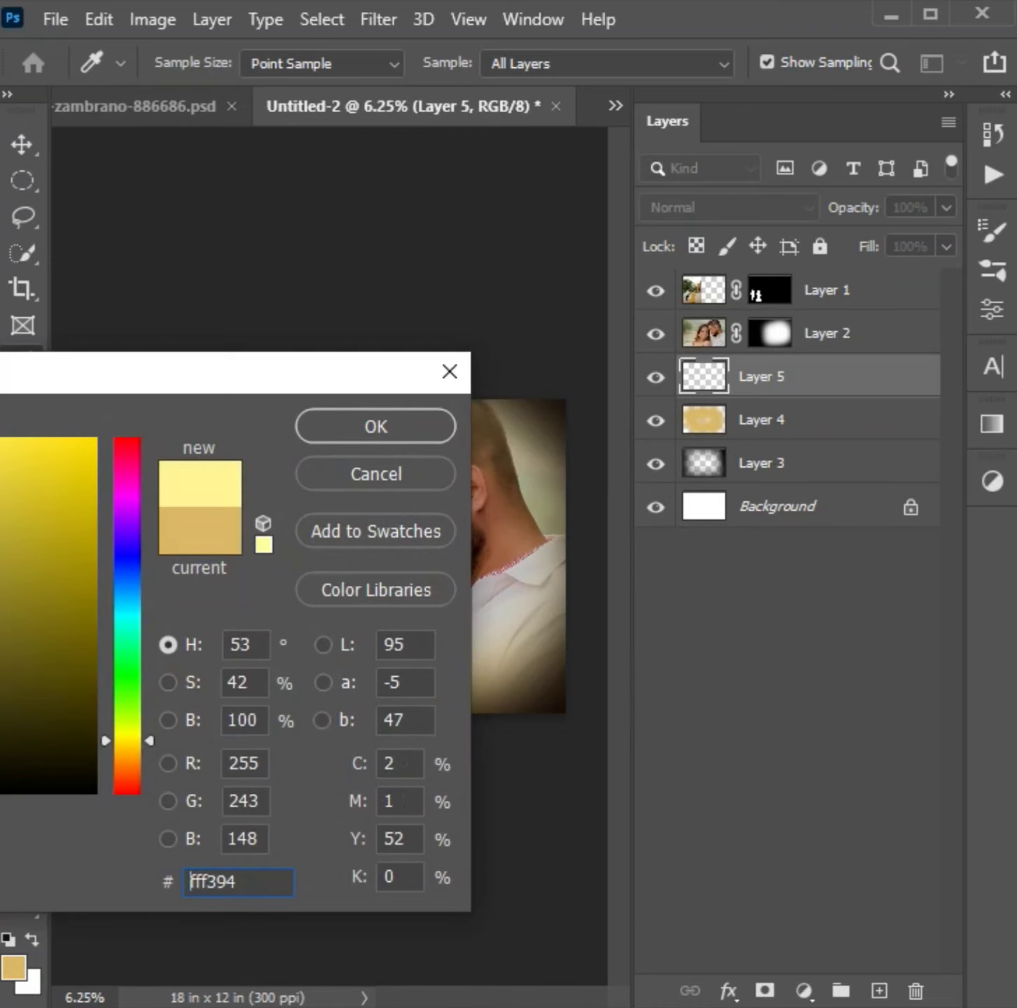
click(125, 715)
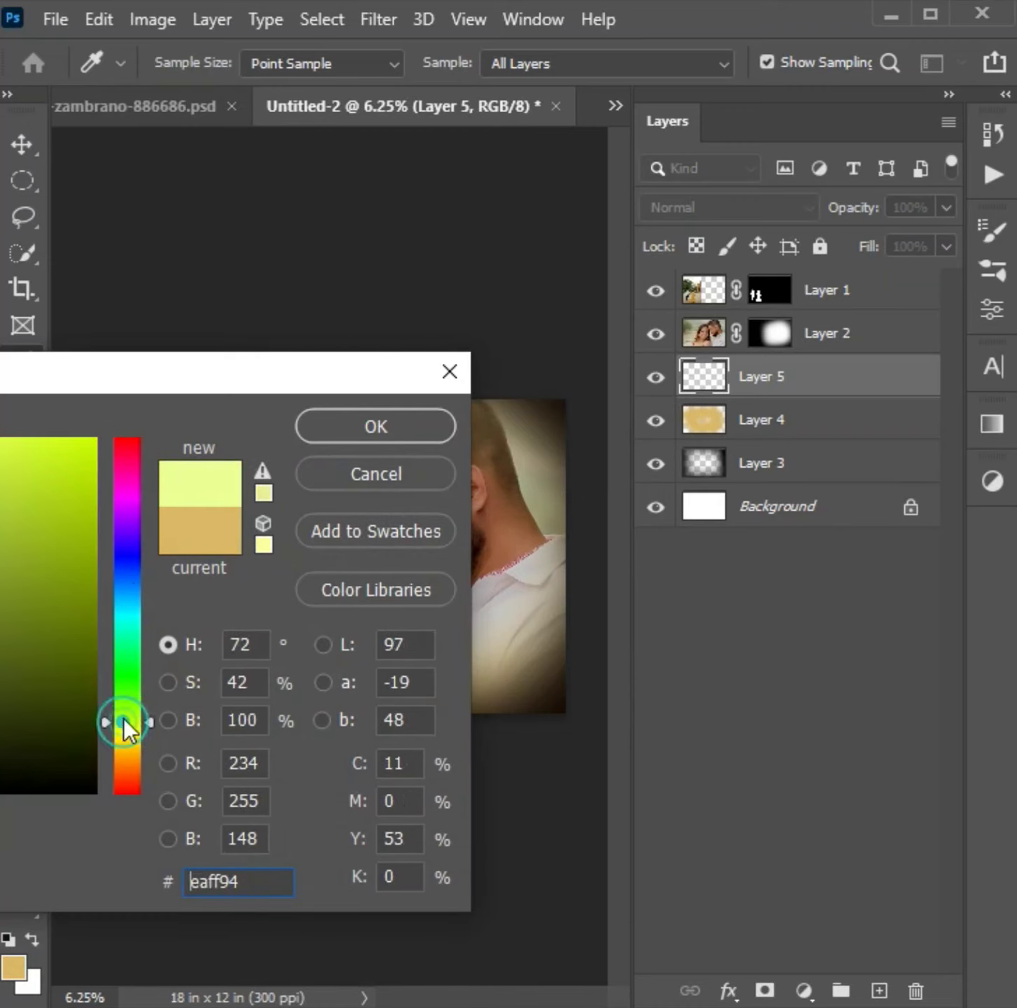
click(351, 417)
- Enlarge the soft brush to 3900 px and dab the yellow-green behind the portrait and around the canvas centre on Layer 5
key(bracketright)
key(bracketright)
key(bracketright)
key(bracketright)
key(bracketright)
key(bracketright)
key(bracketright)
key(bracketright)
key(bracketright)
key(bracketright)
key(bracketright)
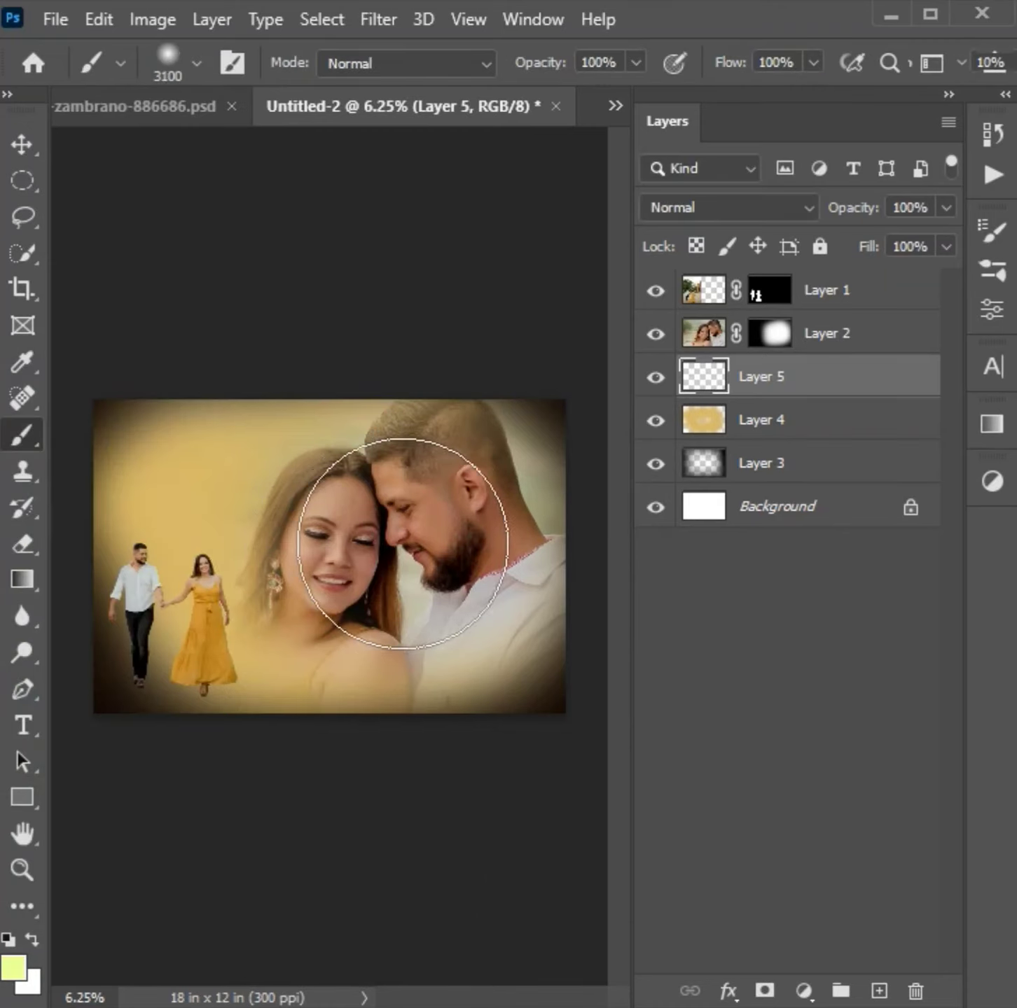
click(421, 550)
click(252, 564)
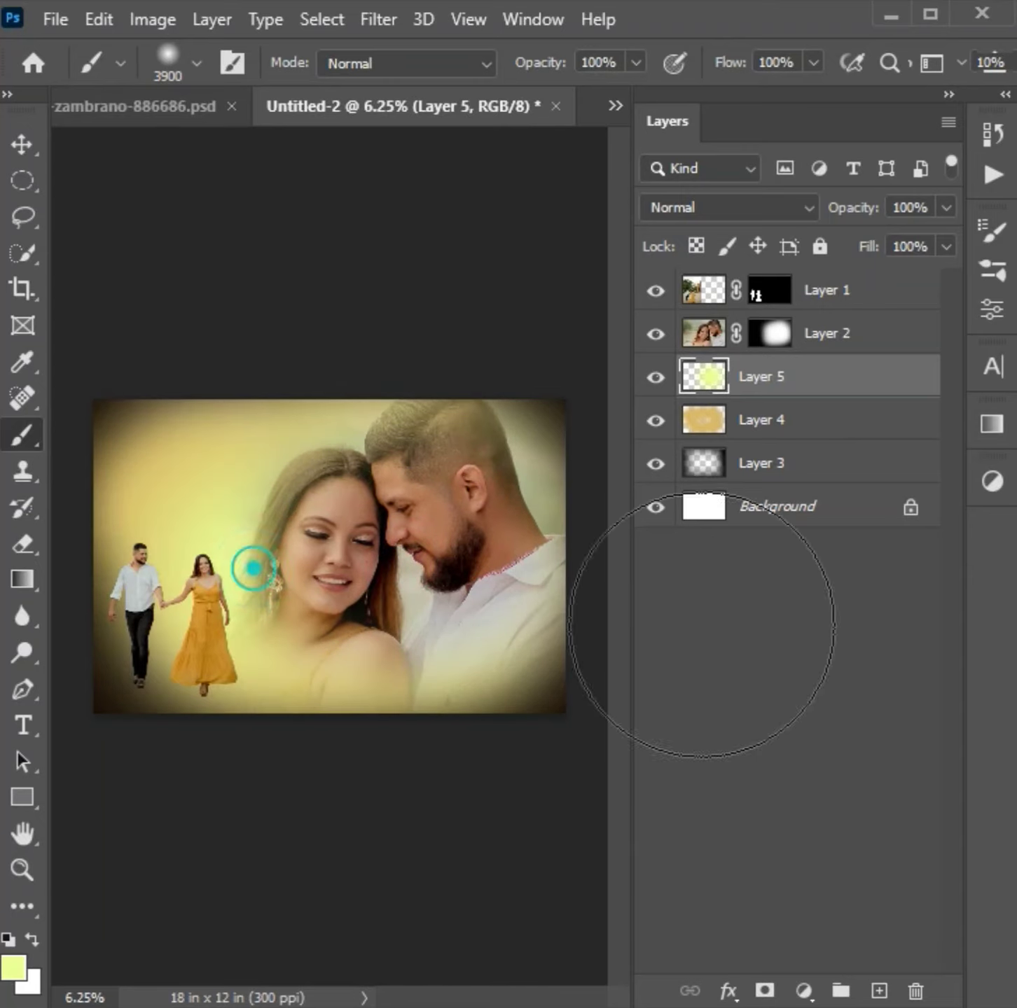
key(ctrl+plus)
key(ctrl+minus)
key(ctrl+minus)
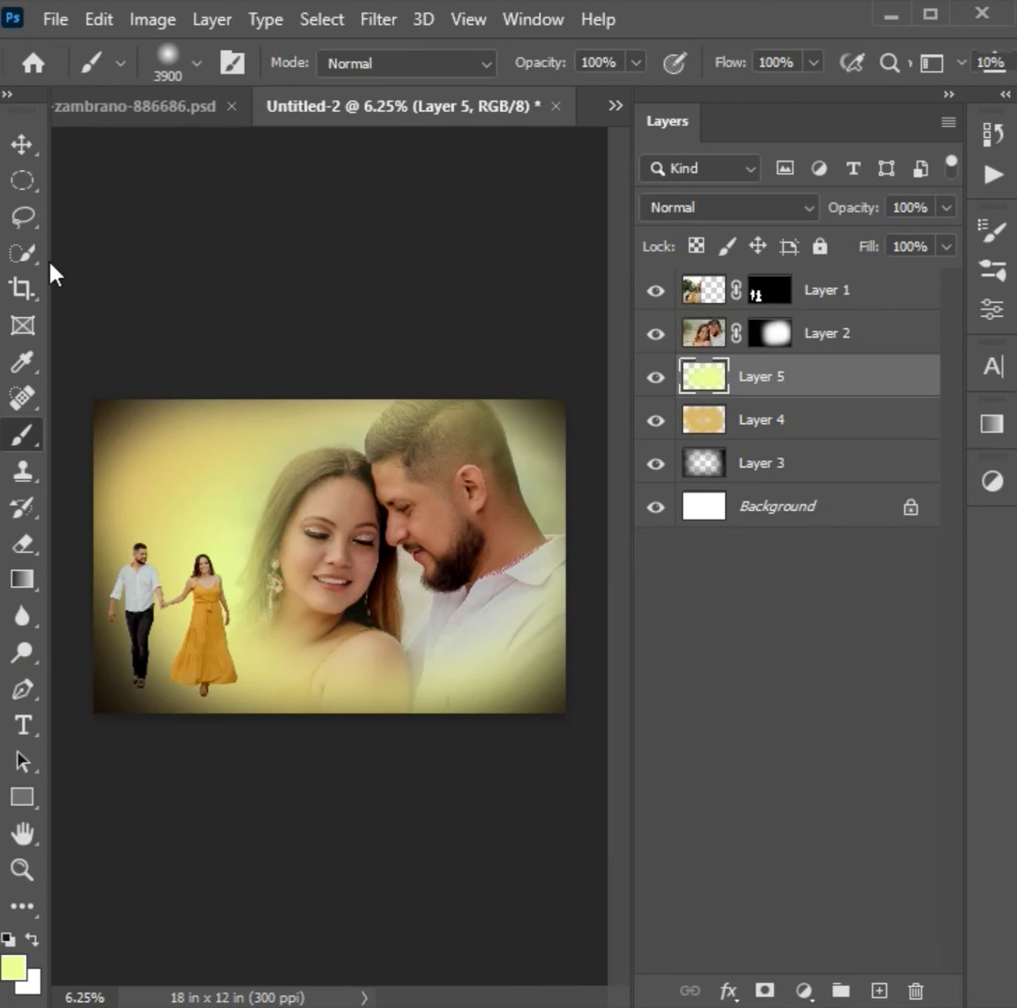
- Select Layer 3 and stretch its dark vignette slightly beyond the canvas edges
click(21, 144)
click(791, 468)
key(ctrl+t)
drag(329, 713, 343, 728)
mouse_move(570, 554)
mouse_down()
mouse_move(586, 547)
mouse_move(577, 553)
mouse_up()
drag(329, 384, 328, 369)
key(Return)
key(ctrl+plus)
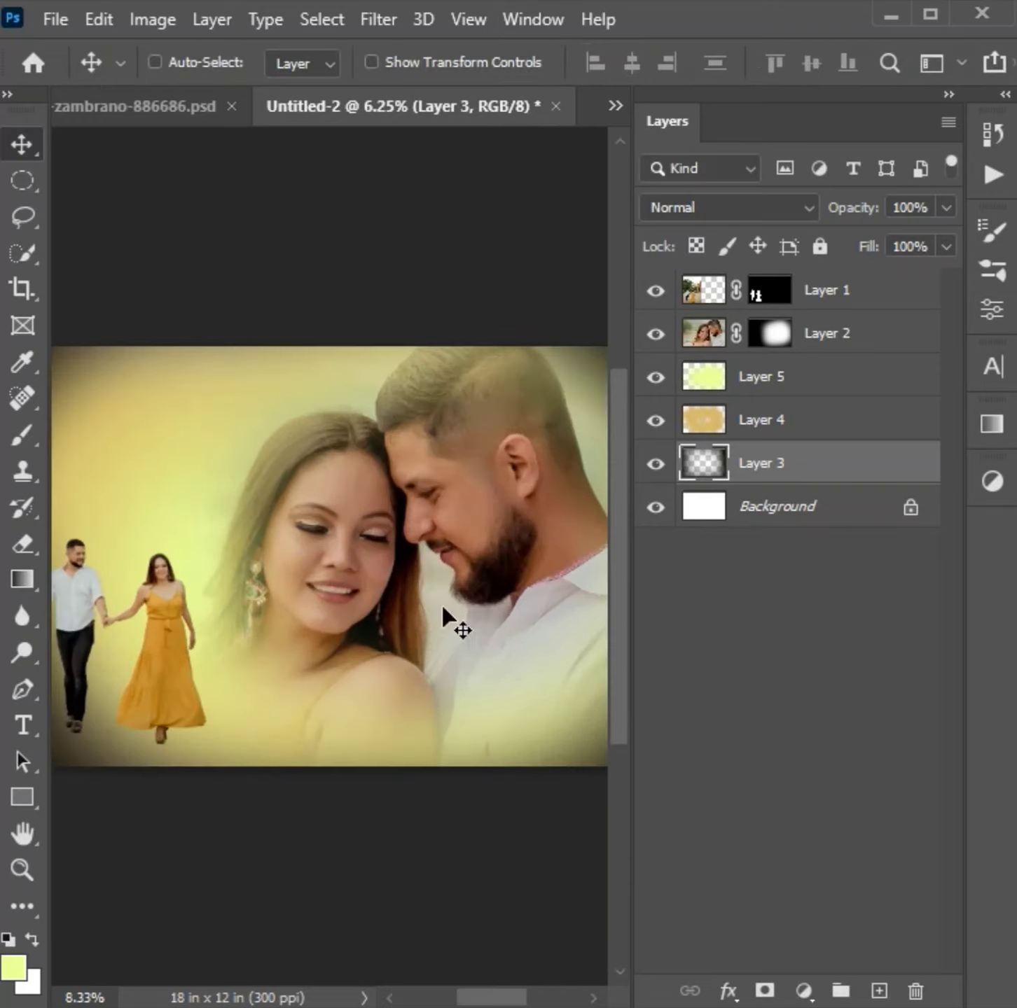
drag(397, 633, 431, 619)
key(ctrl+plus)
key(ctrl+minus)
key(ctrl+minus)
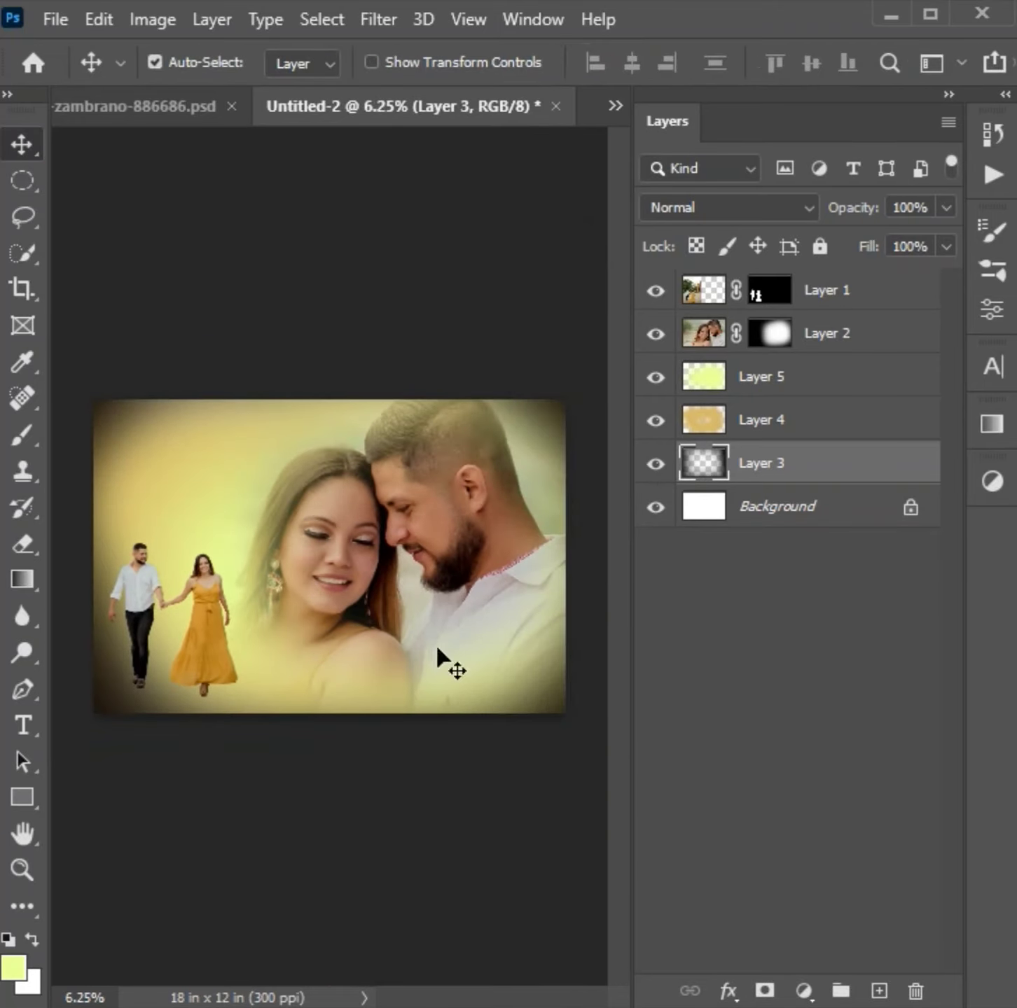
- Select the walking couple's layer and paste the misty forest lake photo above it as a new layer
right_click(212, 675)
click(238, 679)
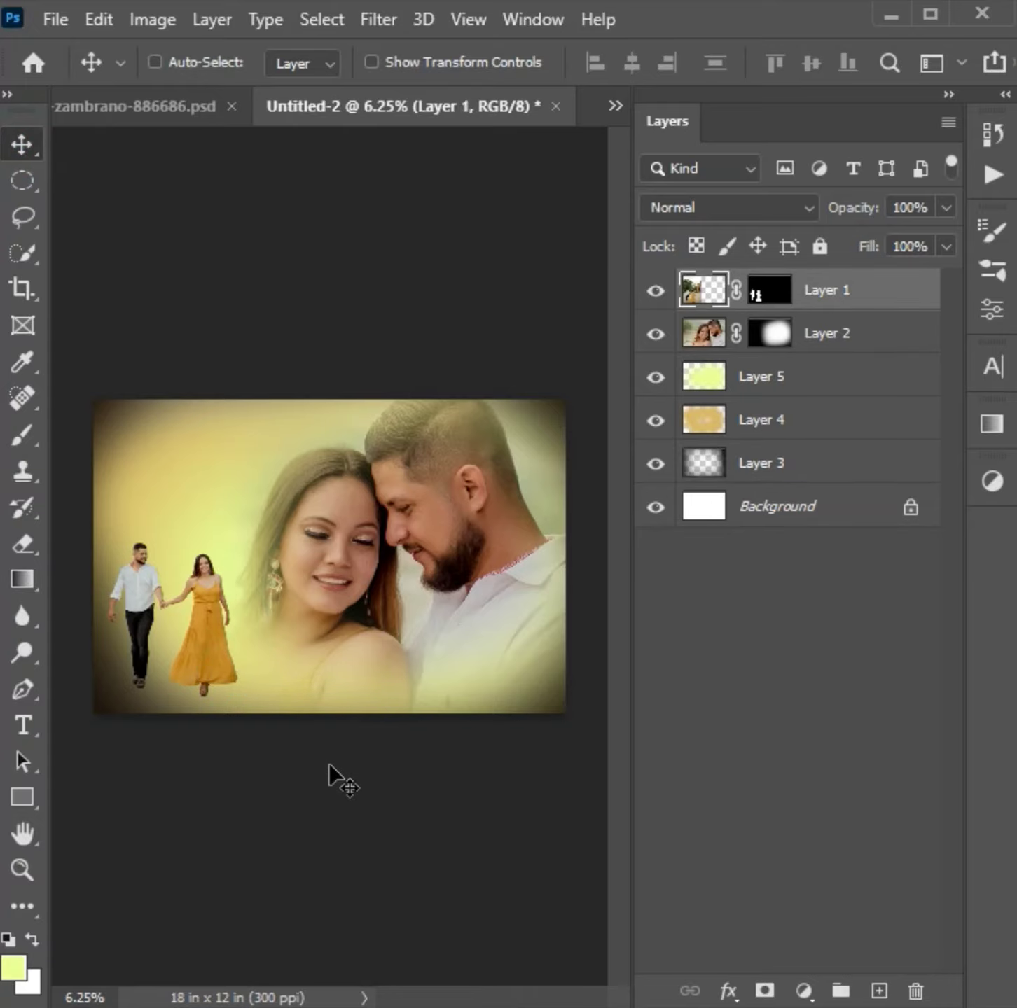
key(ctrl+o)
scroll(350, 501, down, 5)
click(358, 284)
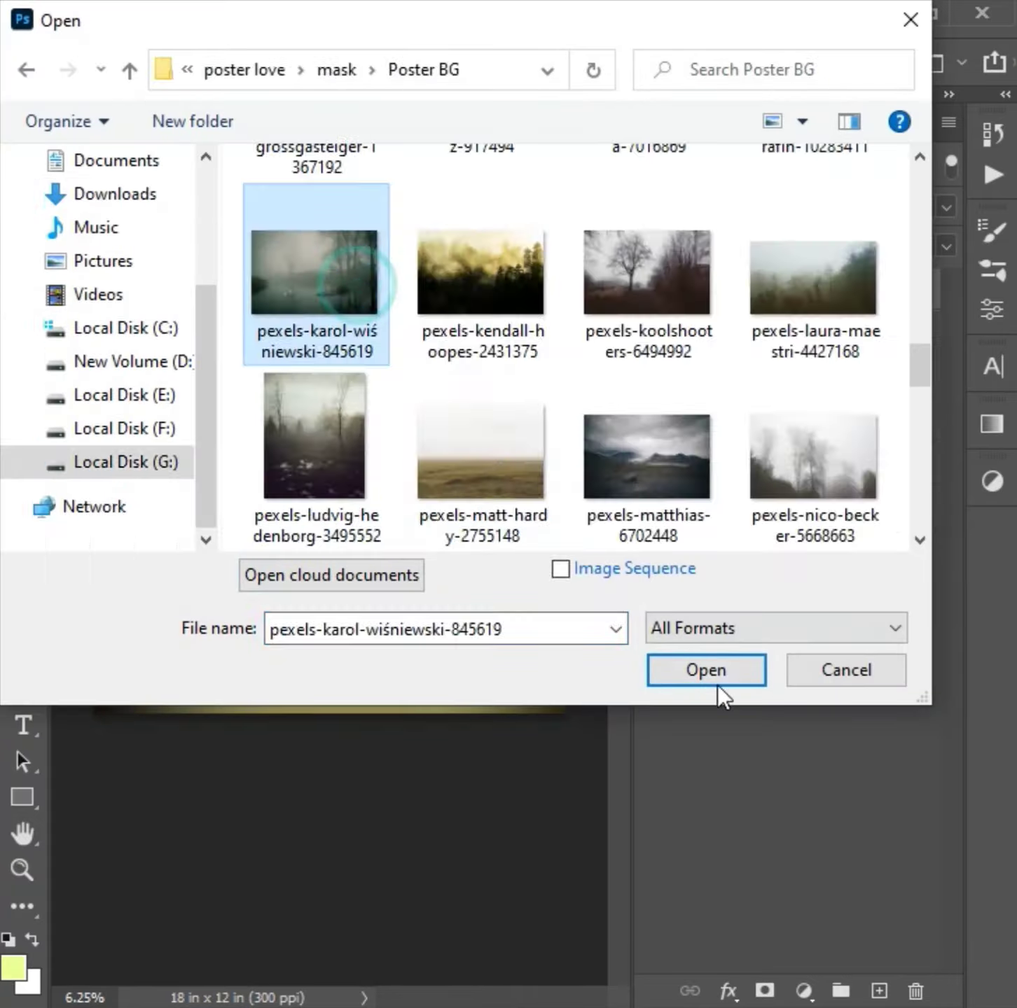
click(718, 685)
key(ctrl+a)
key(ctrl+c)
key(ctrl+Tab)
key(ctrl+v)
- Stretch the pasted forest photo sideways so it extends beyond the canvas edges
key(ctrl+t)
drag(126, 549, 67, 548)
drag(534, 553, 586, 558)
key(Return)
- Set the forest layer's blend mode to Hard Light and its opacity to 53%
click(728, 207)
click(728, 581)
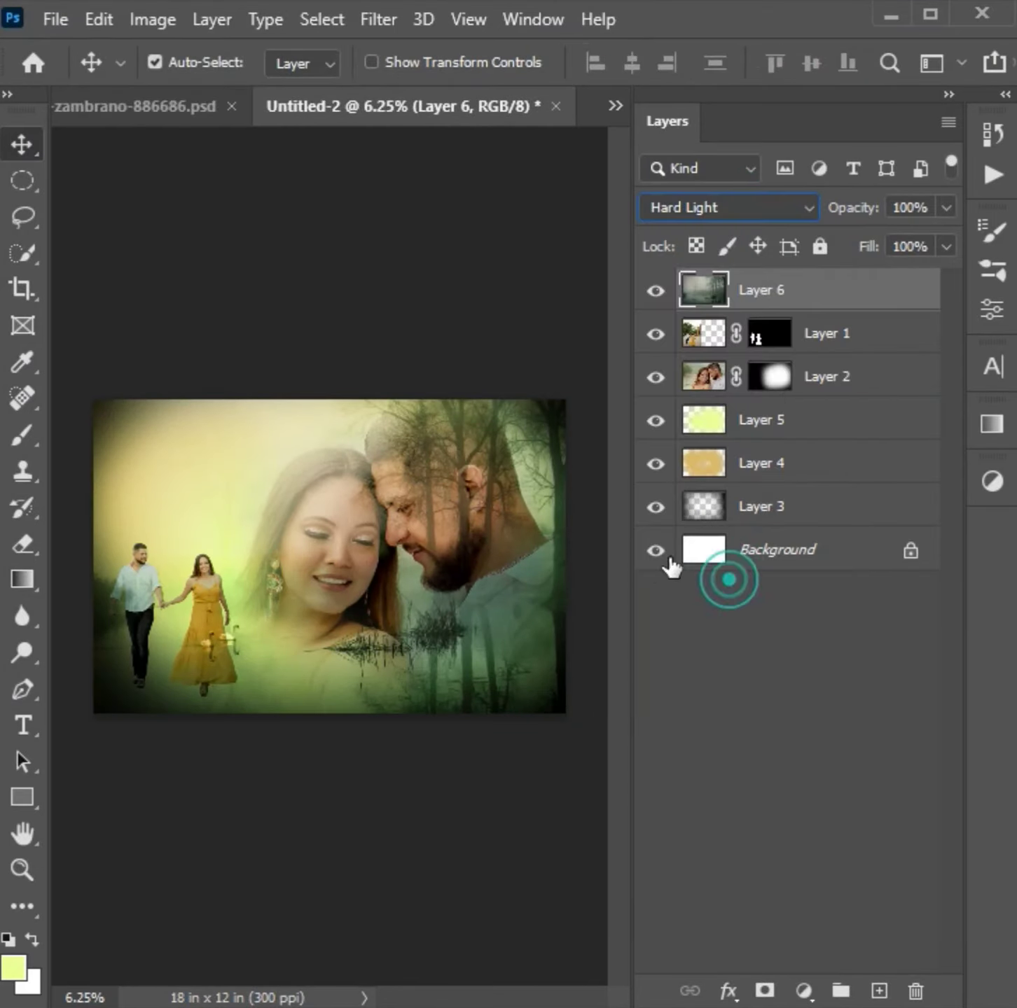
click(946, 207)
drag(919, 236, 880, 236)
- Flip the forest layer horizontally so its trees stand behind the walking couple, and move it slightly down
key(ctrl+t)
right_click(324, 554)
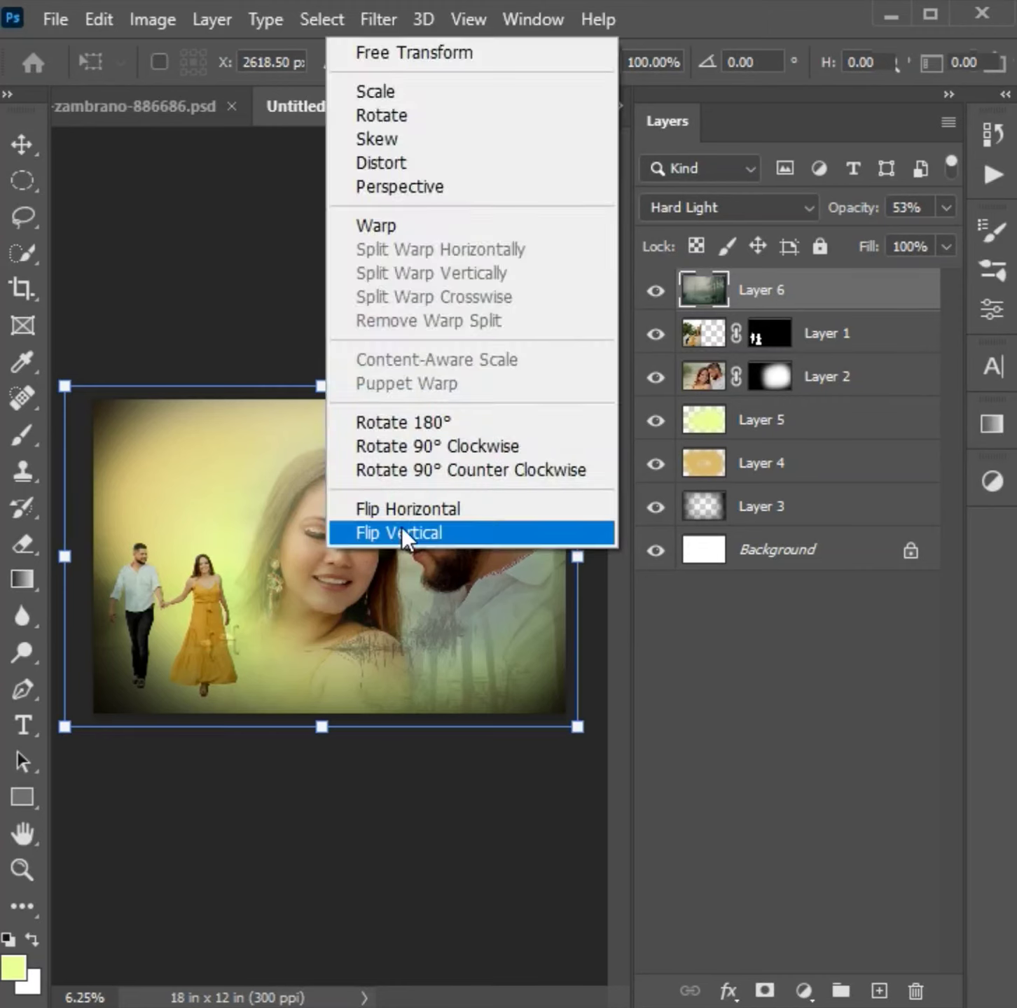
click(401, 530)
key(ctrl+z)
right_click(443, 564)
click(494, 528)
drag(585, 556, 592, 553)
key(Return)
key(ctrl+t)
drag(464, 547, 465, 572)
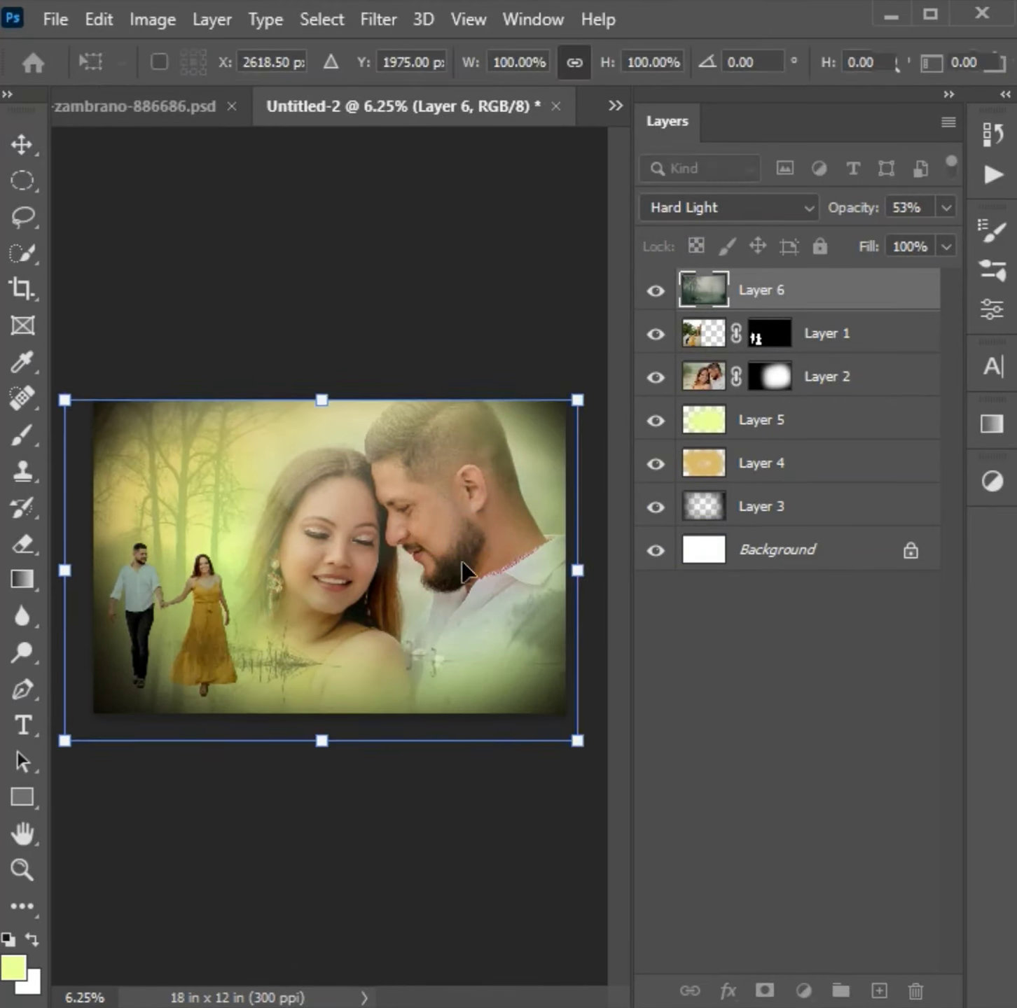
key(Return)
- Enlarge the walking couple on Layer 1 slightly, keeping them at the lower-left of the canvas
click(783, 350)
key(ctrl+t)
drag(186, 366, 185, 331)
drag(198, 600, 200, 602)
key(Return)
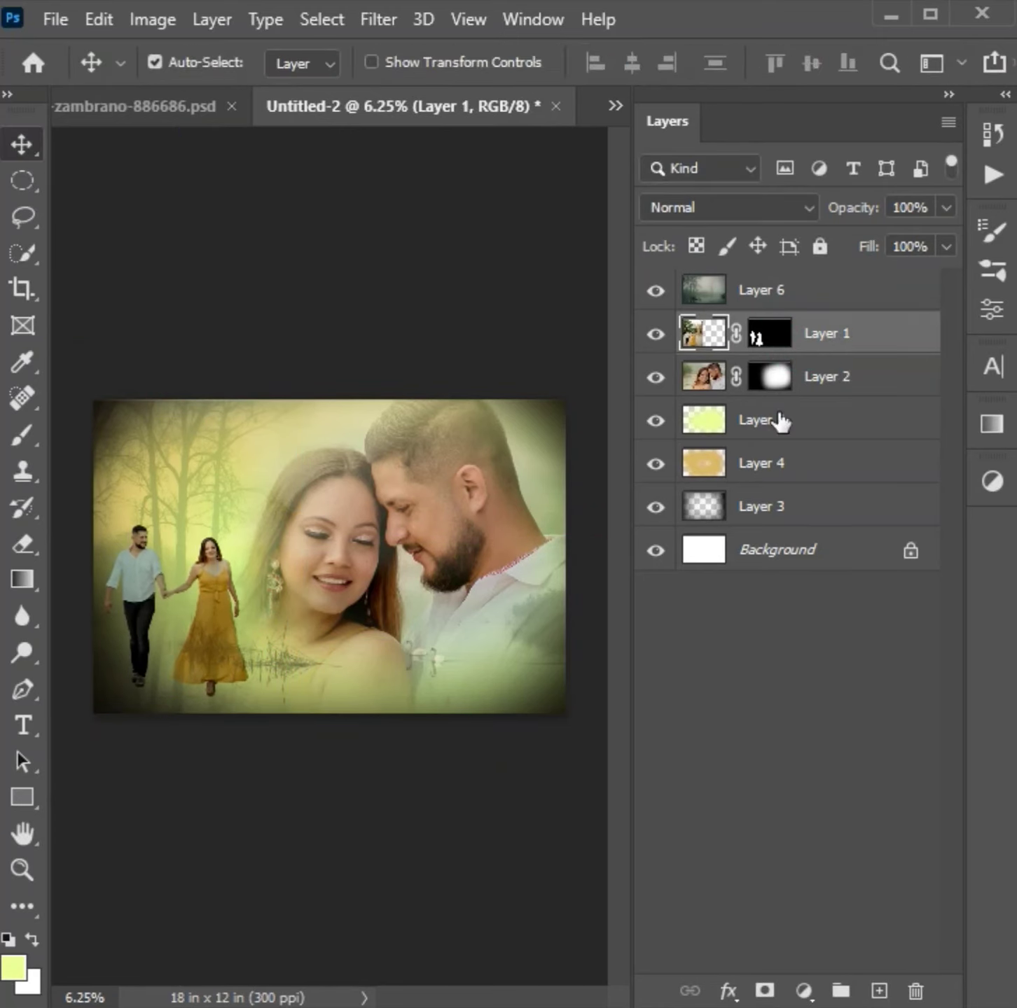
- Select Layer 6 and adjust the forest photo's top and side edges to fit the canvas
click(820, 280)
key(ctrl+t)
drag(322, 399, 336, 371)
drag(570, 553, 563, 556)
drag(82, 554, 93, 554)
key(Return)
key(ctrl+t)
drag(327, 397, 328, 388)
key(Return)
- Add a mask to Layer 6 and hide the forest's lower part with the 3900 px soft black brush
click(765, 991)
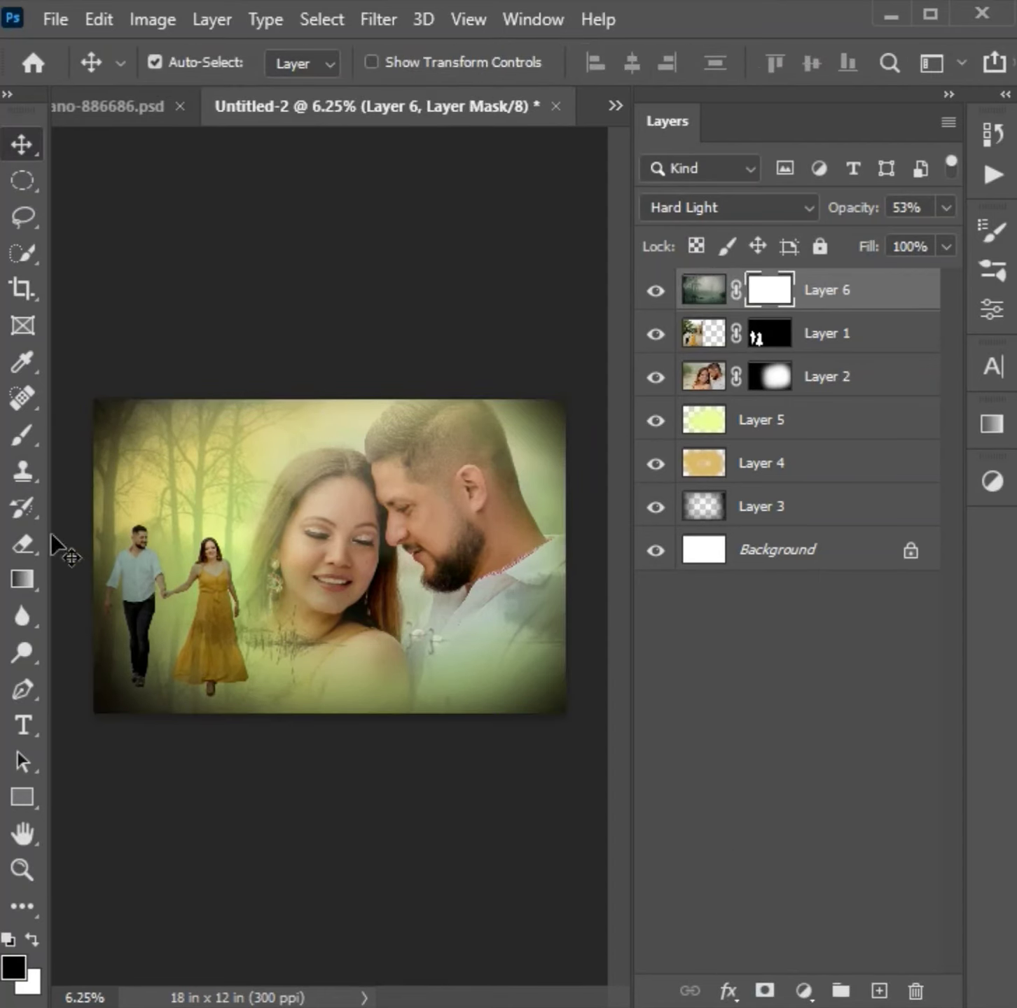
click(22, 436)
mouse_move(550, 741)
mouse_down()
mouse_move(200, 739)
mouse_move(572, 729)
mouse_up()
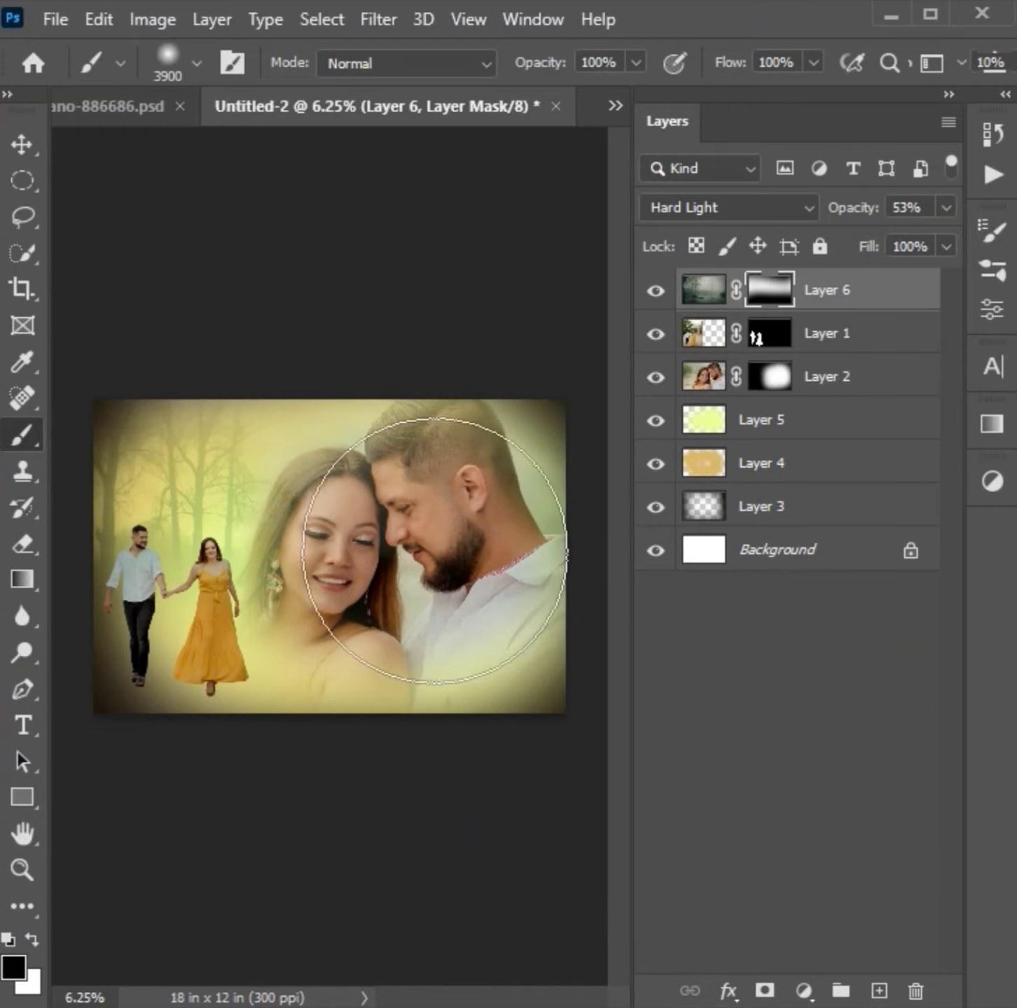
key(ctrl+plus)
key(ctrl+plus)
drag(108, 686, 379, 641)
- Open road-3186188.jpg from the image folders and paste it into the album composite as a new layer
key(ctrl+o)
scroll(498, 550, down, 12)
scroll(490, 357, up, 5)
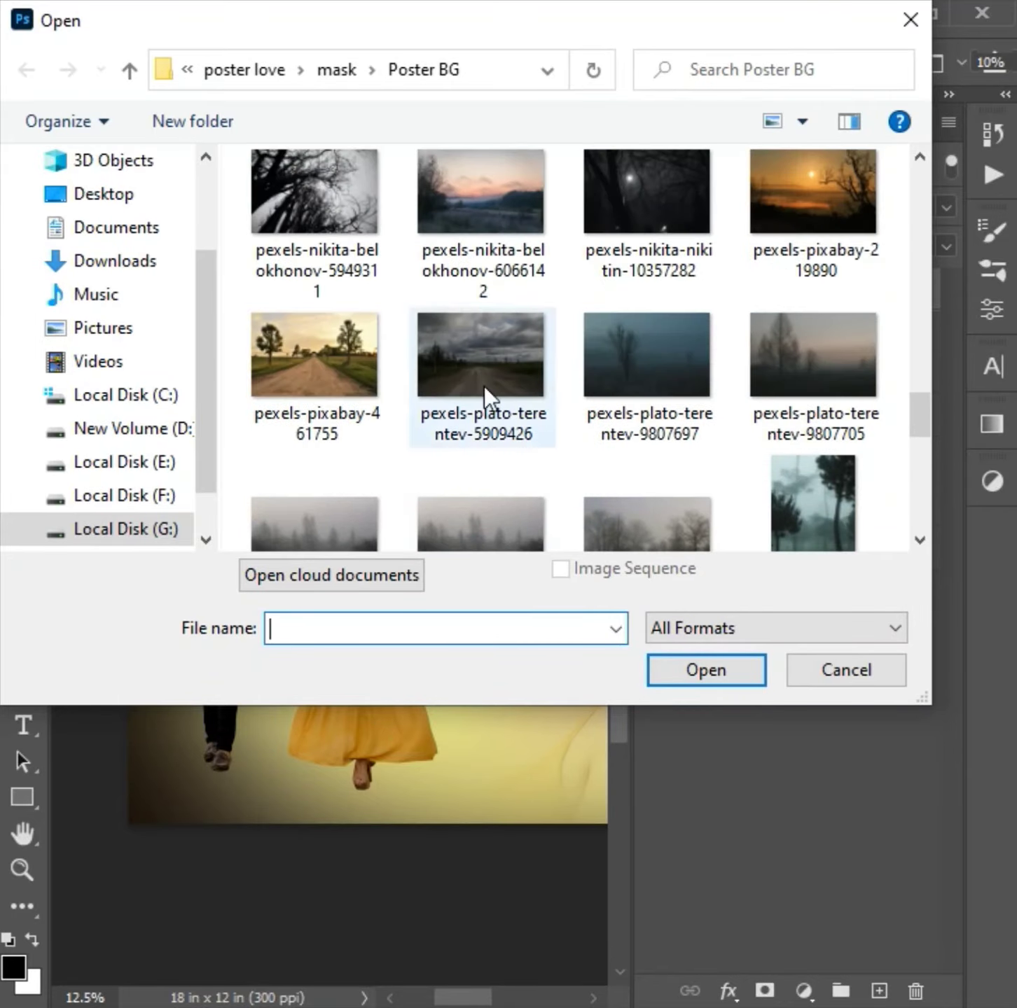
scroll(435, 348, up, 6)
click(129, 70)
scroll(516, 373, down, 8)
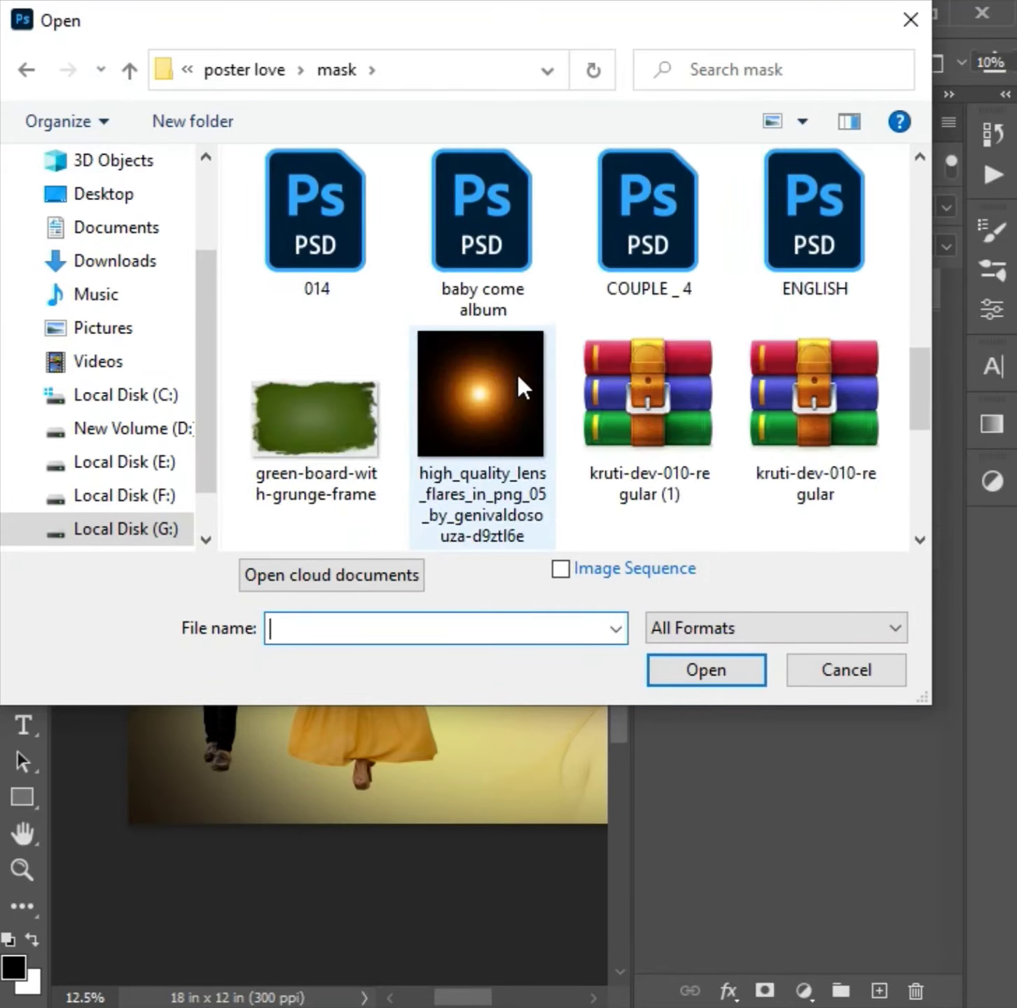
click(353, 227)
scroll(455, 366, up, 2)
click(833, 237)
click(456, 457)
double_click(456, 457)
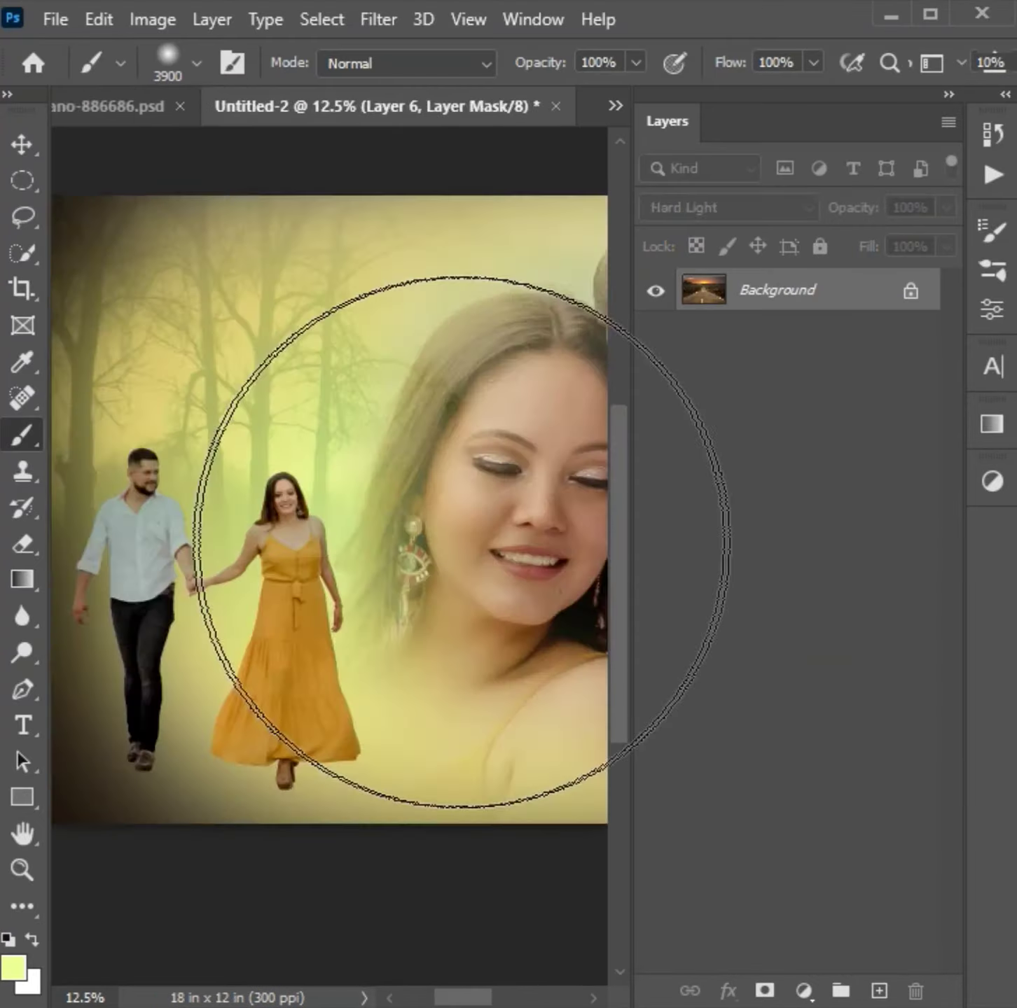
key(ctrl+v)
- Set the road photo layer's blend mode to Soft Light
key(ctrl+minus)
key(ctrl+minus)
key(ctrl+minus)
click(704, 208)
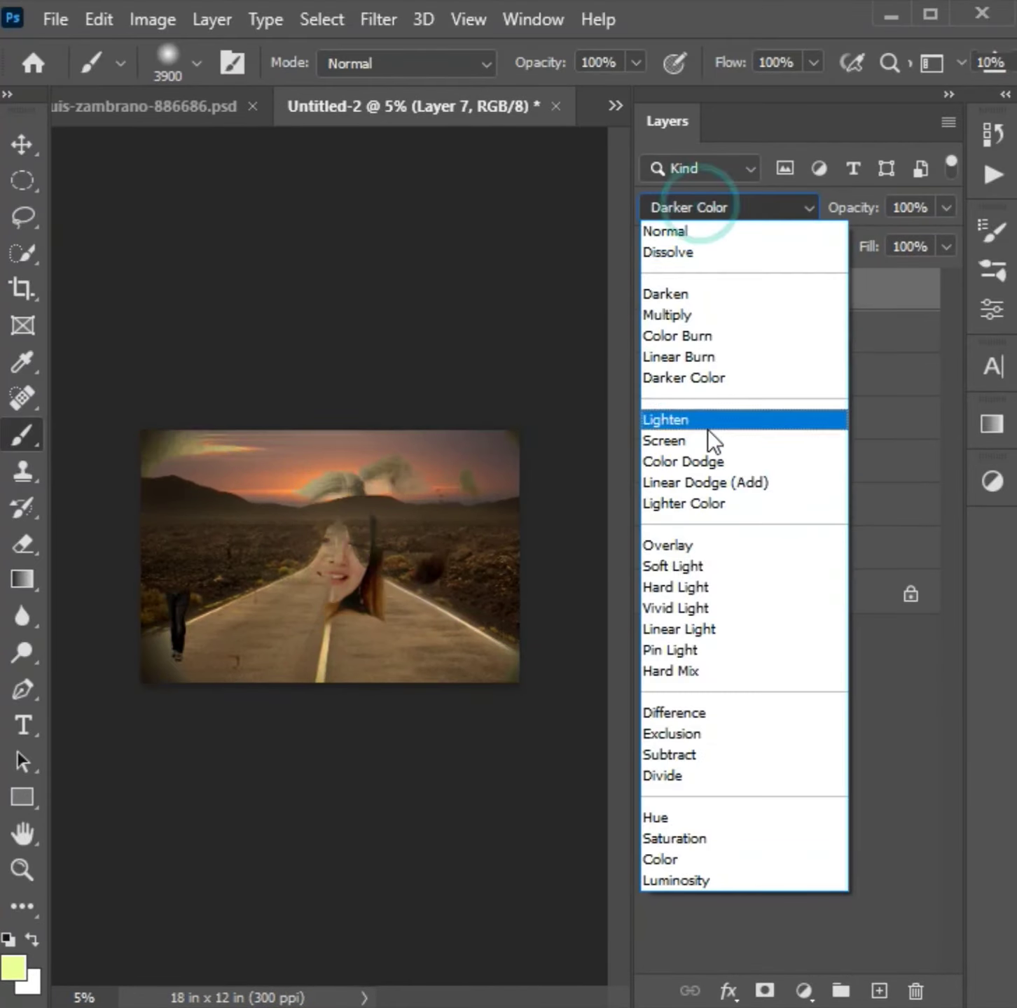
click(711, 571)
- Scale the road photo to about 52% and place it at the canvas's lower left, beneath the walking couple's feet
key(ctrl+t)
drag(566, 569, 296, 570)
drag(218, 580, 228, 620)
drag(225, 558, 225, 528)
drag(221, 601, 230, 628)
key(ctrl+plus)
key(ctrl+plus)
key(ctrl+plus)
drag(293, 693, 448, 519)
mouse_move(347, 322)
mouse_down()
mouse_move(345, 276)
mouse_move(358, 336)
mouse_up()
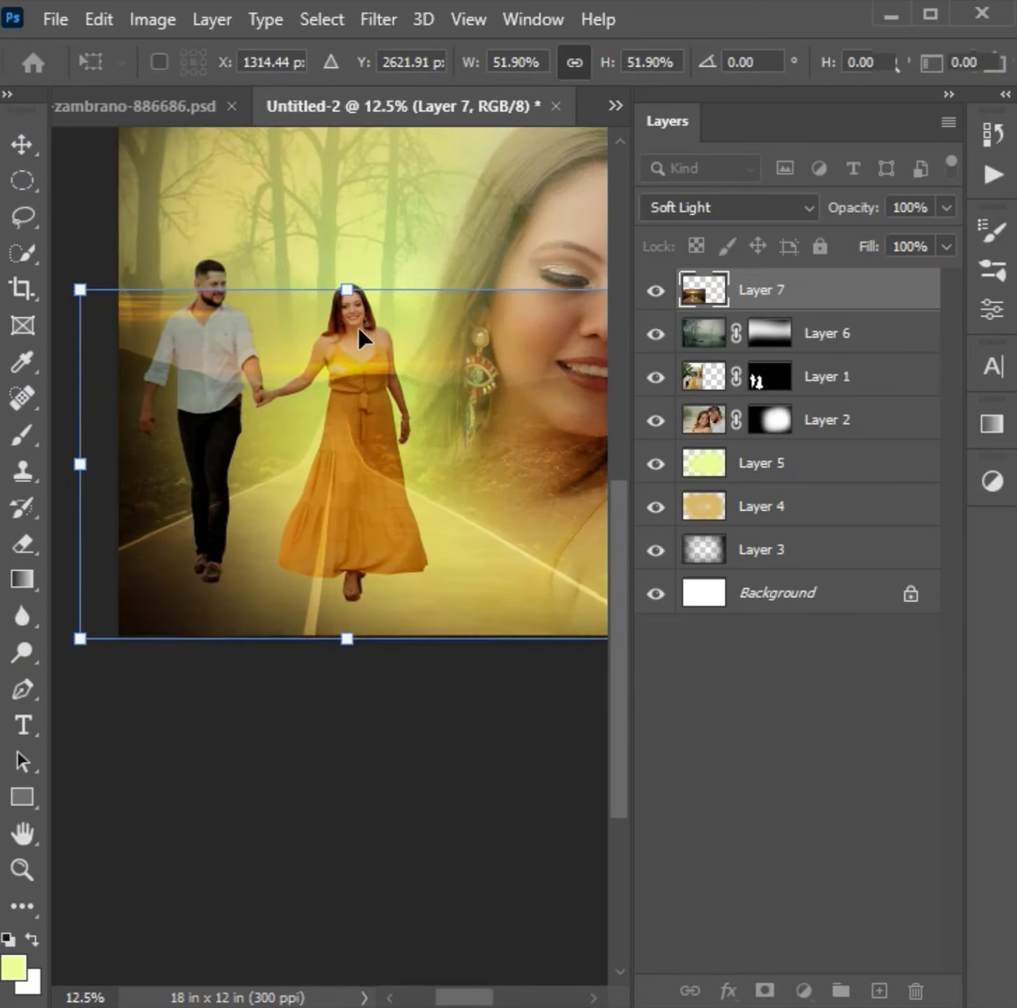
key(ctrl+minus)
key(ctrl+minus)
drag(247, 533, 210, 523)
drag(262, 574, 232, 580)
key(Return)
- Move the walking couple's Layer 1 to the top of the layer stack
click(825, 384)
key(ctrl+bracketright)
key(ctrl+bracketright)
key(ctrl+plus)
mouse_move(356, 597)
mouse_down()
mouse_move(512, 486)
mouse_move(343, 608)
mouse_up()
- Add a mask to Layer 7 and paint black over the road photo's portrait-side and upper edges to blend them
click(751, 333)
key(d)
click(765, 991)
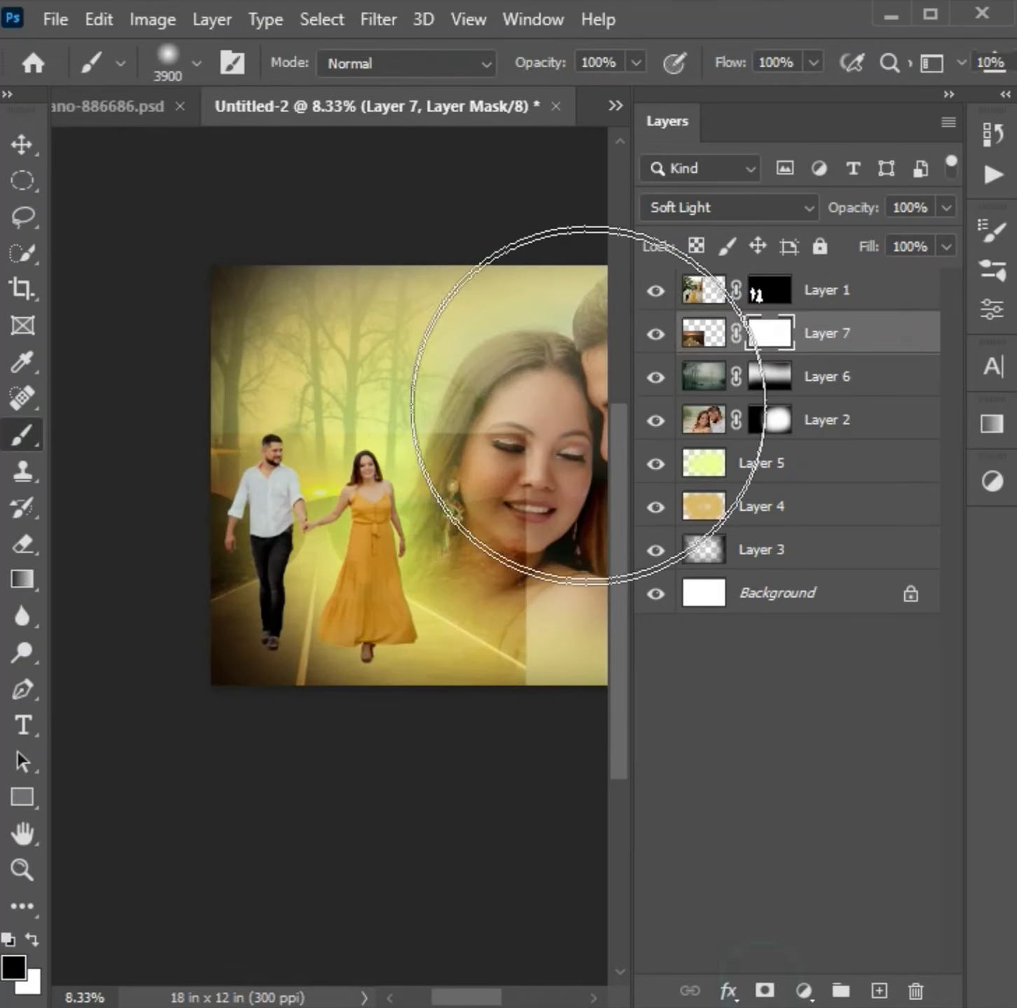
drag(526, 381, 591, 547)
click(591, 556)
click(259, 311)
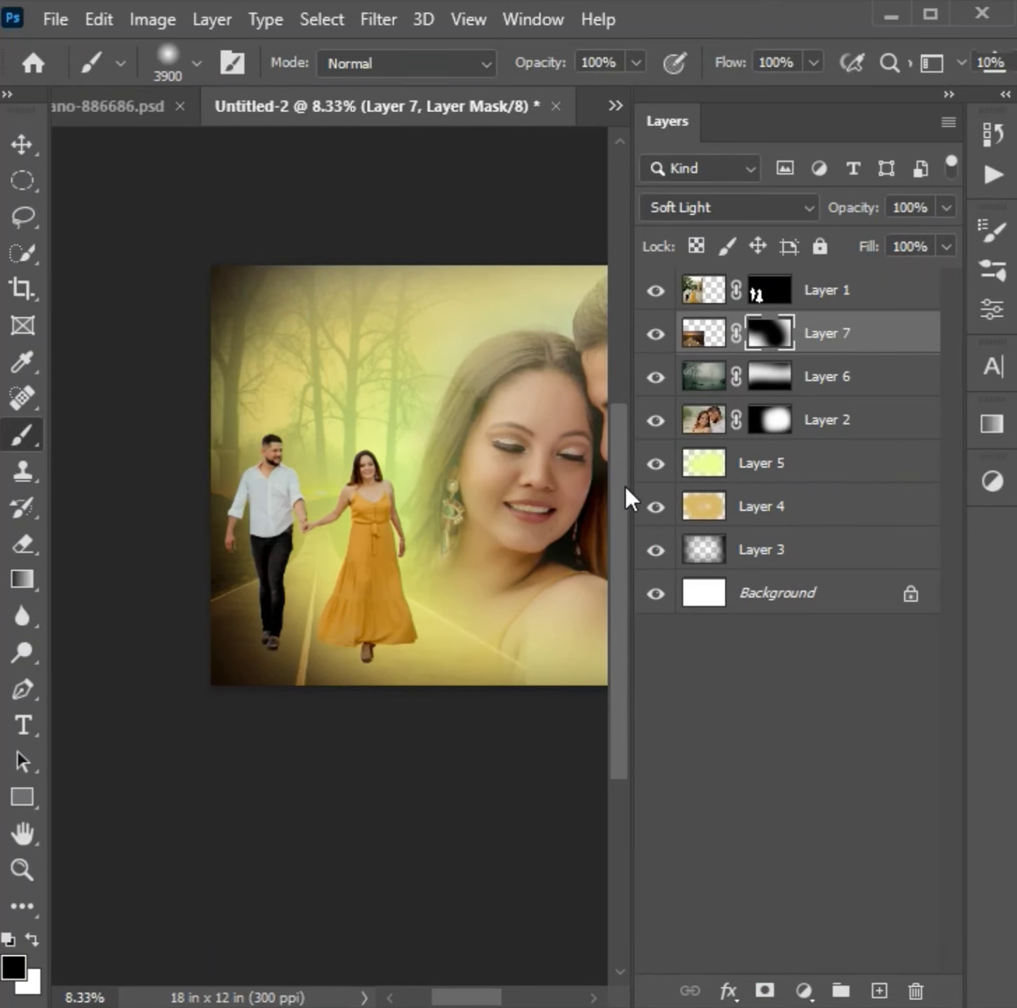
- Try to move the forest photo on Layer 6 down and to the left
click(805, 385)
key(ctrl+t)
key(Down)
key(Down)
key(Down)
key(Down)
key(Down)
key(Down)
key(Down)
key(Down)
key(Down)
key(Down)
key(Down)
key(Down)
key(Down)
key(Down)
key(Down)
key(Down)
key(Down)
key(Down)
key(Down)
key(Down)
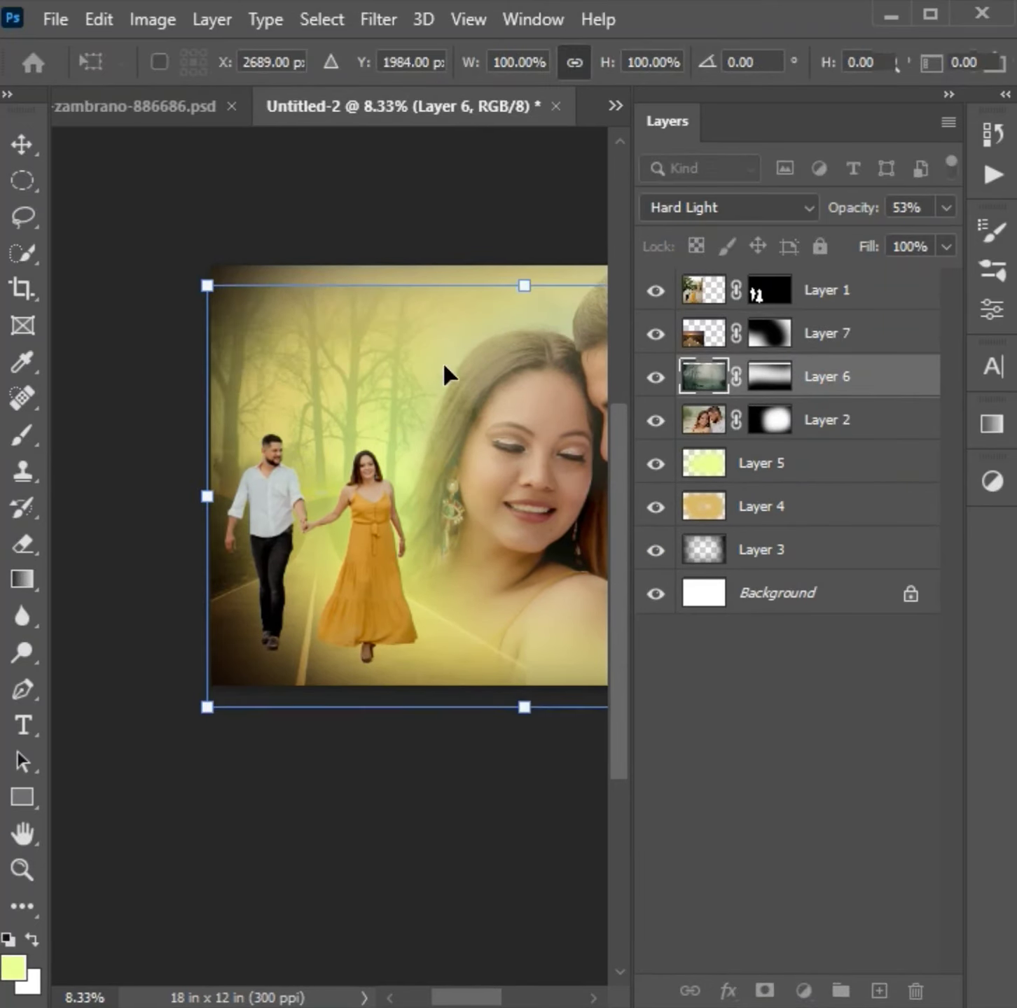
mouse_move(442, 453)
mouse_down()
mouse_move(402, 413)
mouse_move(388, 415)
mouse_up()
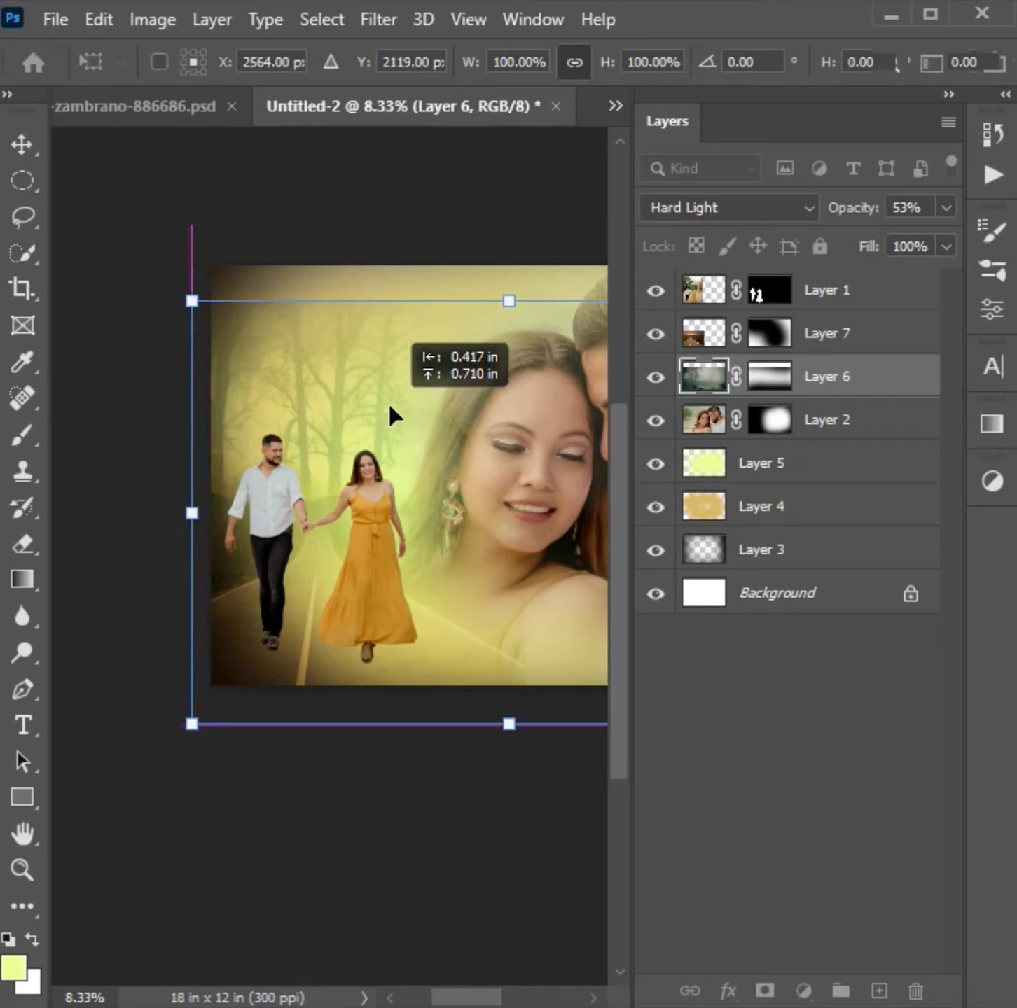
key(Return)
key(b)
- Transform the forest layer with its mask so the trees span the canvas's upper part behind the walking couple
key(ctrl+minus)
key(ctrl+t)
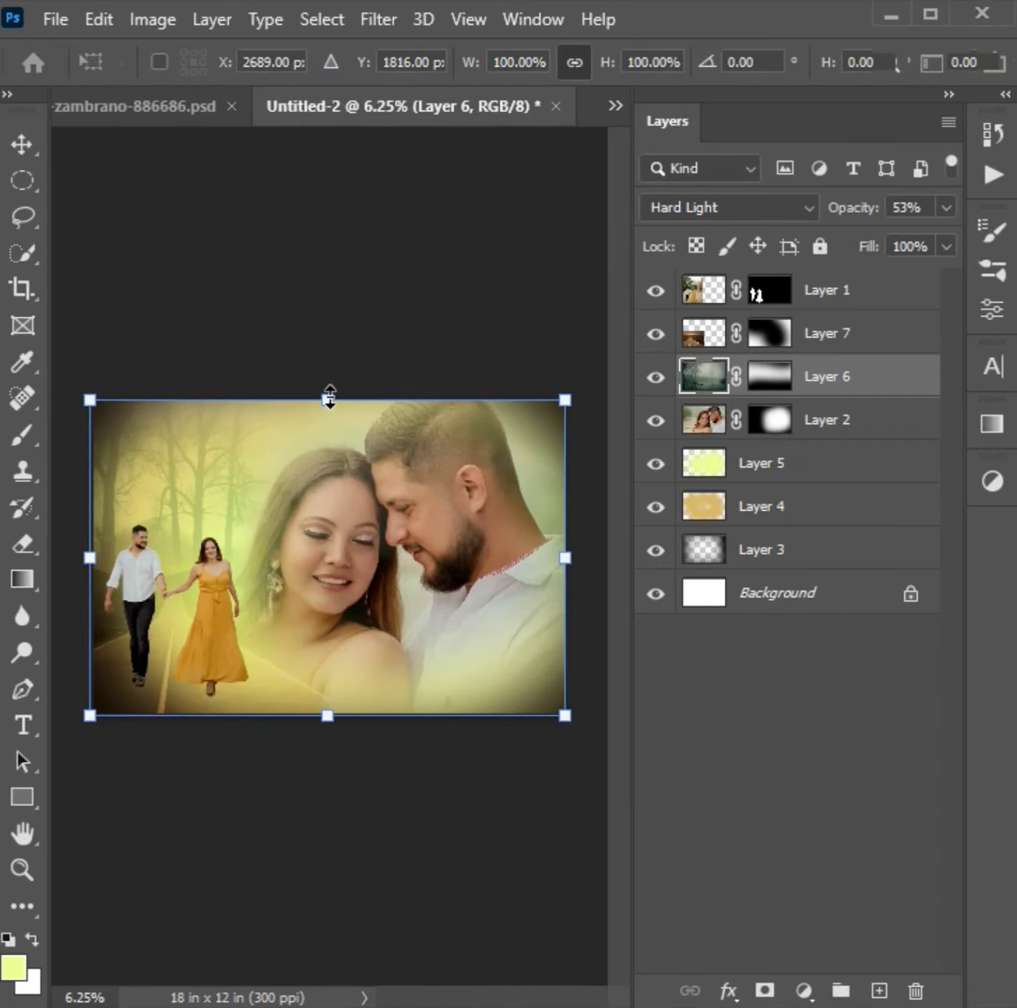
drag(329, 398, 327, 433)
drag(482, 547, 397, 547)
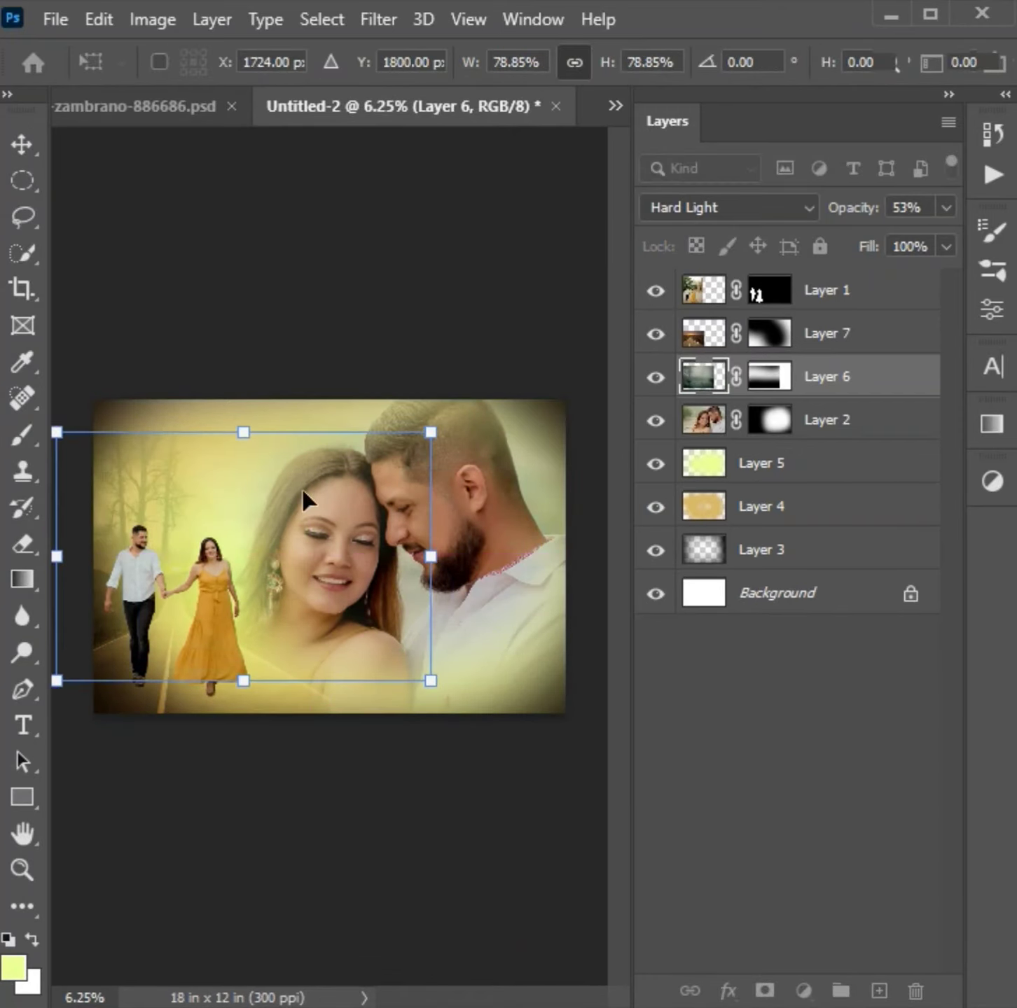
drag(245, 432, 247, 400)
drag(243, 679, 283, 674)
drag(284, 674, 294, 686)
drag(447, 676, 480, 692)
drag(259, 692, 264, 620)
drag(287, 553, 273, 579)
drag(246, 432, 245, 399)
drag(234, 484, 327, 487)
drag(337, 400, 346, 443)
drag(335, 505, 320, 464)
drag(332, 615, 330, 612)
key(Return)
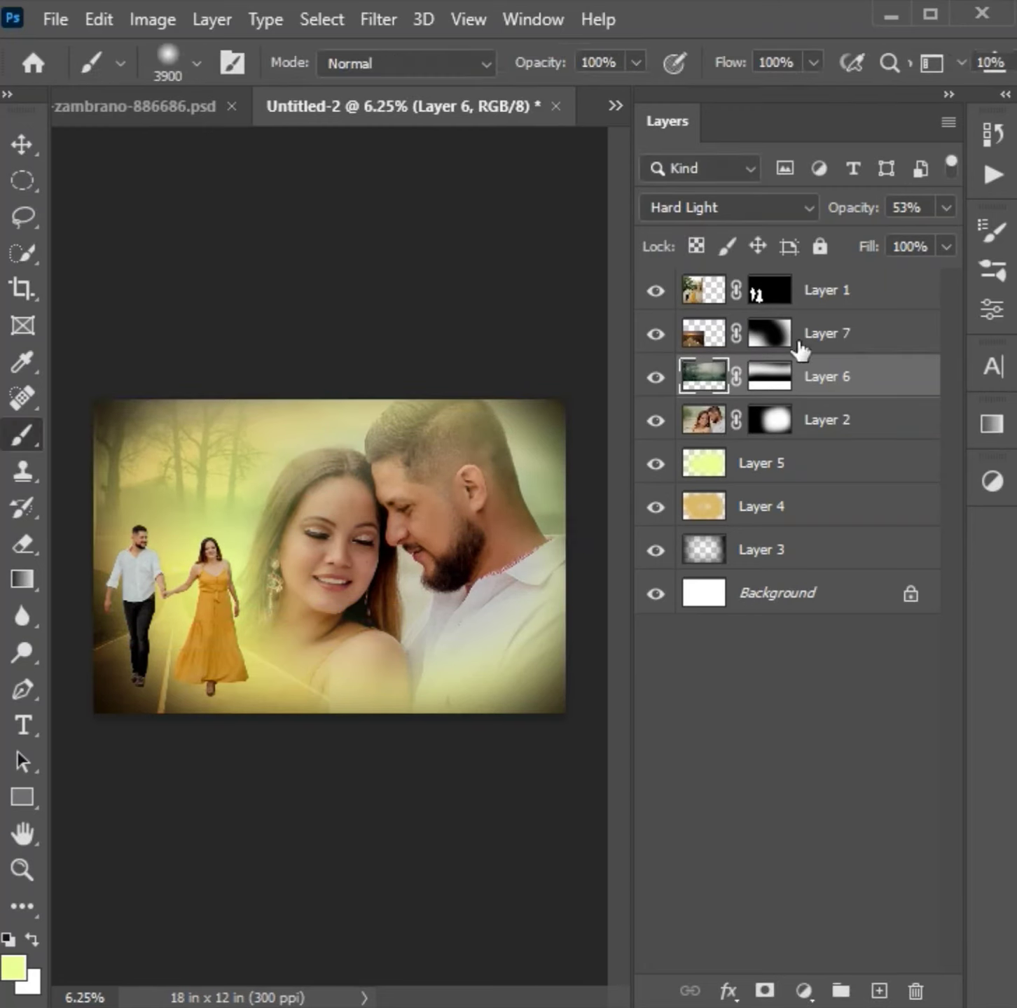
- Reduce the soft brush to 3200 px and paint black on Layer 6's mask over the portrait and lower canvas
click(770, 377)
key(bracketleft)
key(bracketleft)
key(bracketleft)
key(bracketleft)
key(bracketleft)
key(bracketleft)
key(bracketleft)
mouse_move(155, 455)
mouse_down()
mouse_move(390, 496)
mouse_move(484, 396)
mouse_up()
mouse_move(209, 688)
mouse_down()
mouse_move(604, 662)
mouse_move(424, 566)
mouse_move(425, 516)
mouse_up()
mouse_move(389, 611)
mouse_down()
mouse_move(156, 653)
mouse_move(207, 704)
mouse_up()
key(ctrl+plus)
key(ctrl+minus)
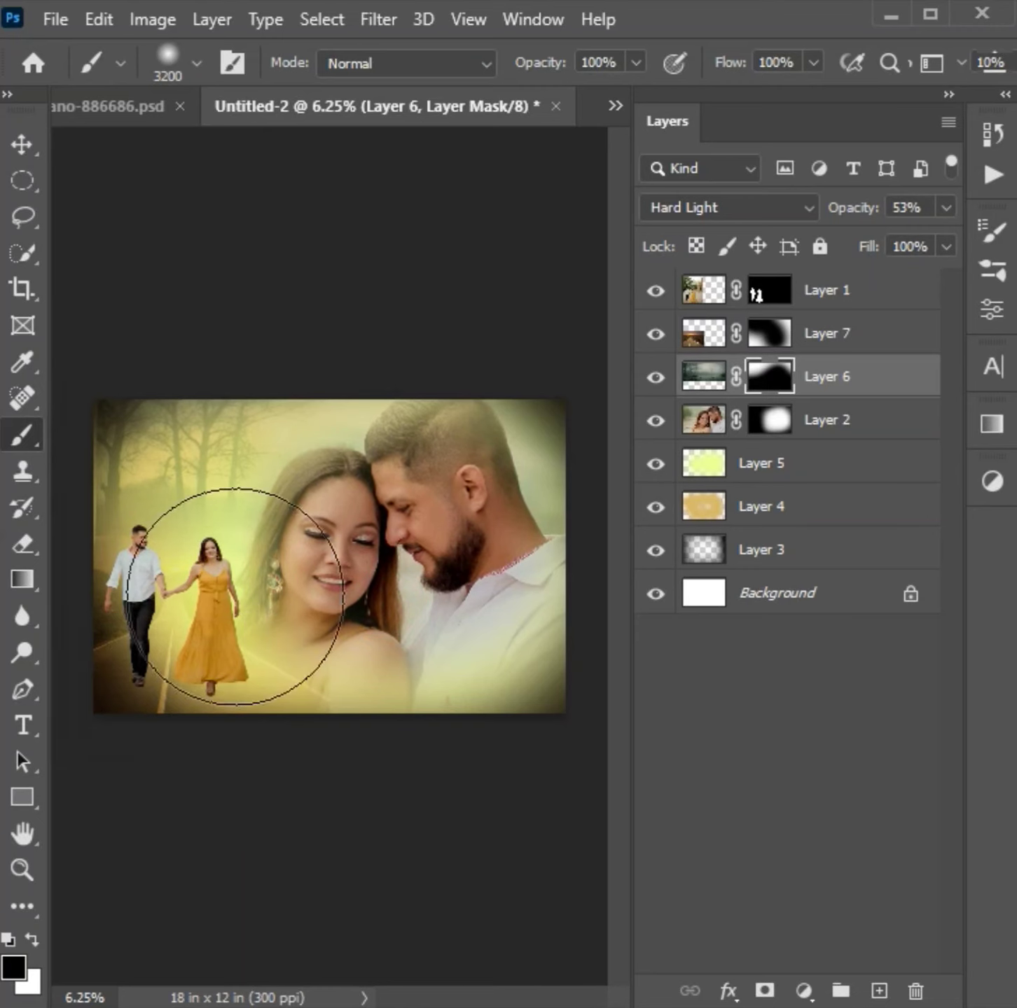
- Paint white on Layer 6's mask with a 2500 px soft brush at 24% opacity to bring back trees beside the woman's hair
click(41, 944)
key(bracketleft)
key(bracketleft)
key(bracketleft)
key(bracketleft)
key(bracketleft)
key(bracketleft)
key(bracketleft)
drag(639, 64, 553, 123)
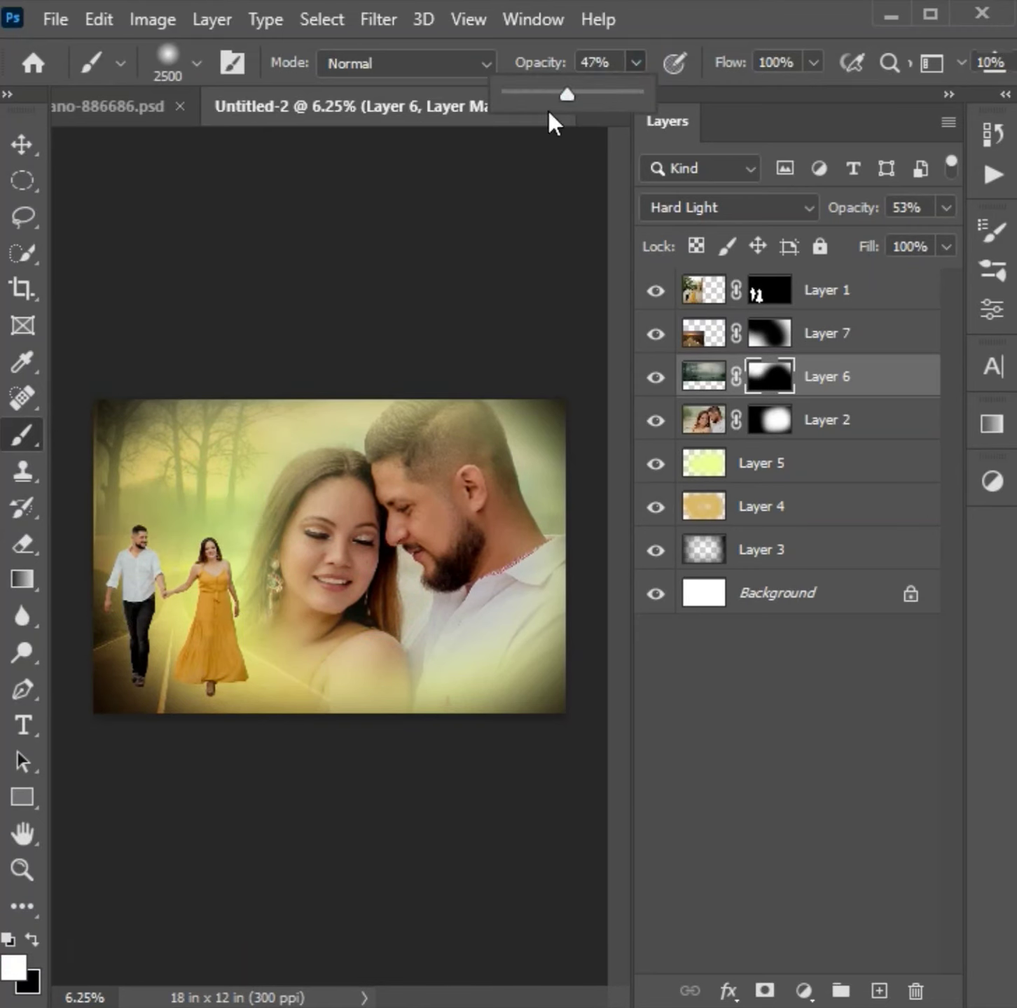
drag(224, 469, 207, 478)
- Move the large portrait on Layer 2 up the layer stack, above the walking couple's Layer 1
click(863, 421)
key(ctrl+bracketright)
key(ctrl+bracketright)
key(ctrl+bracketright)
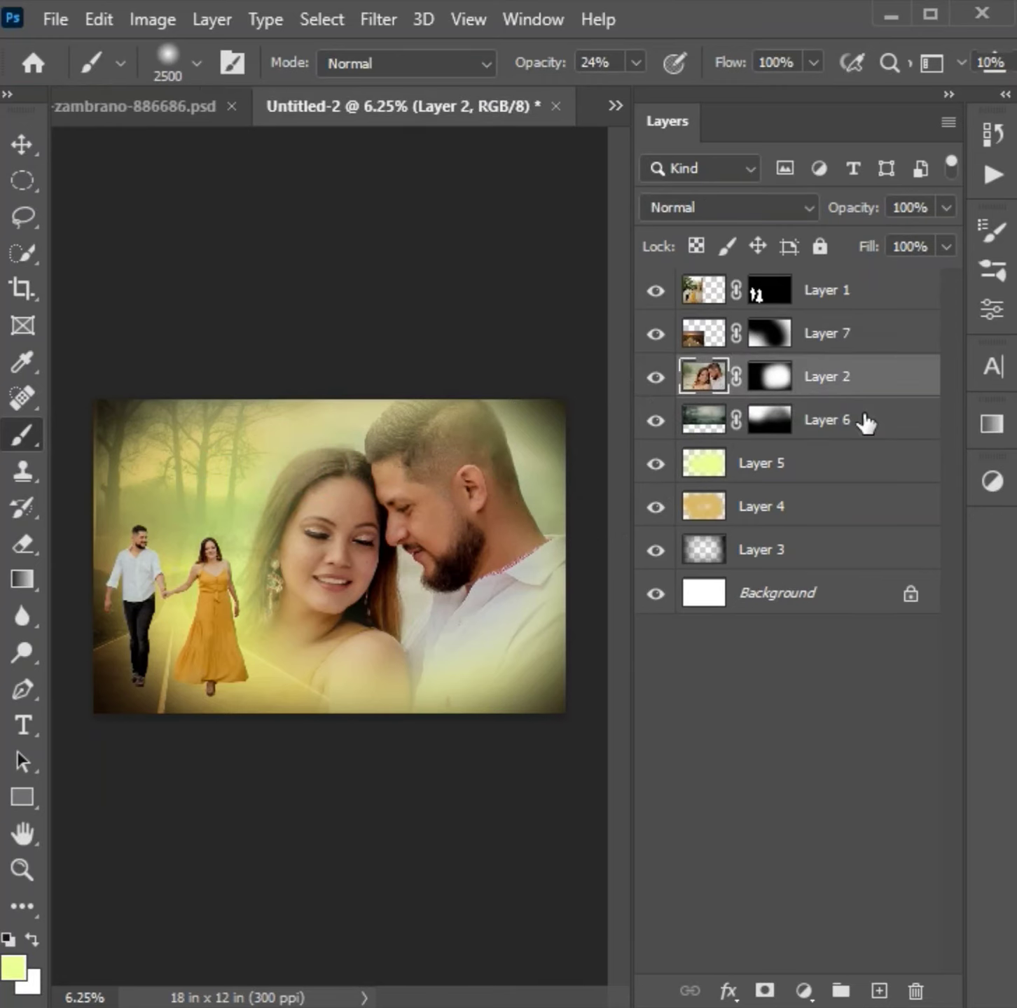
- Place a horizontal guide at about 7.8 in and scale the road photo on Layer 7 to about 117% behind the walking couple
click(31, 149)
click(118, 695)
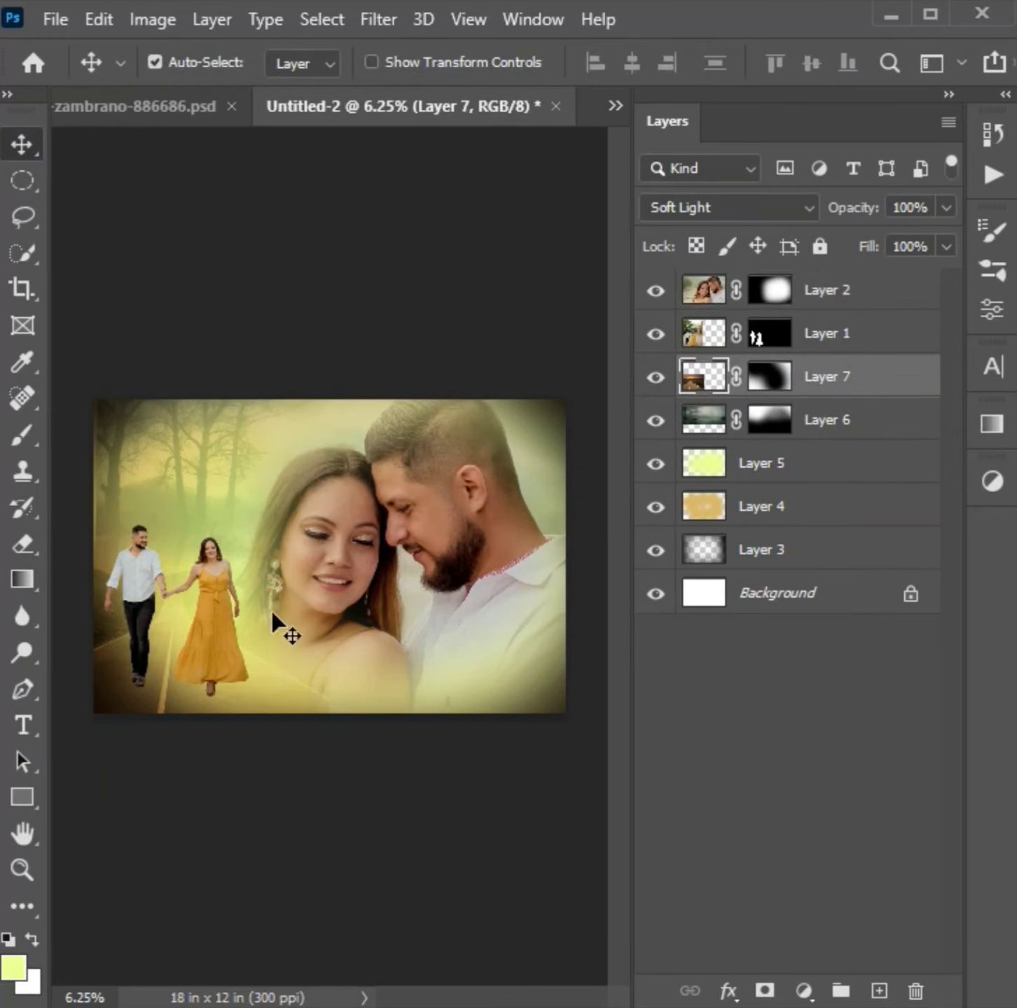
key(ctrl+r)
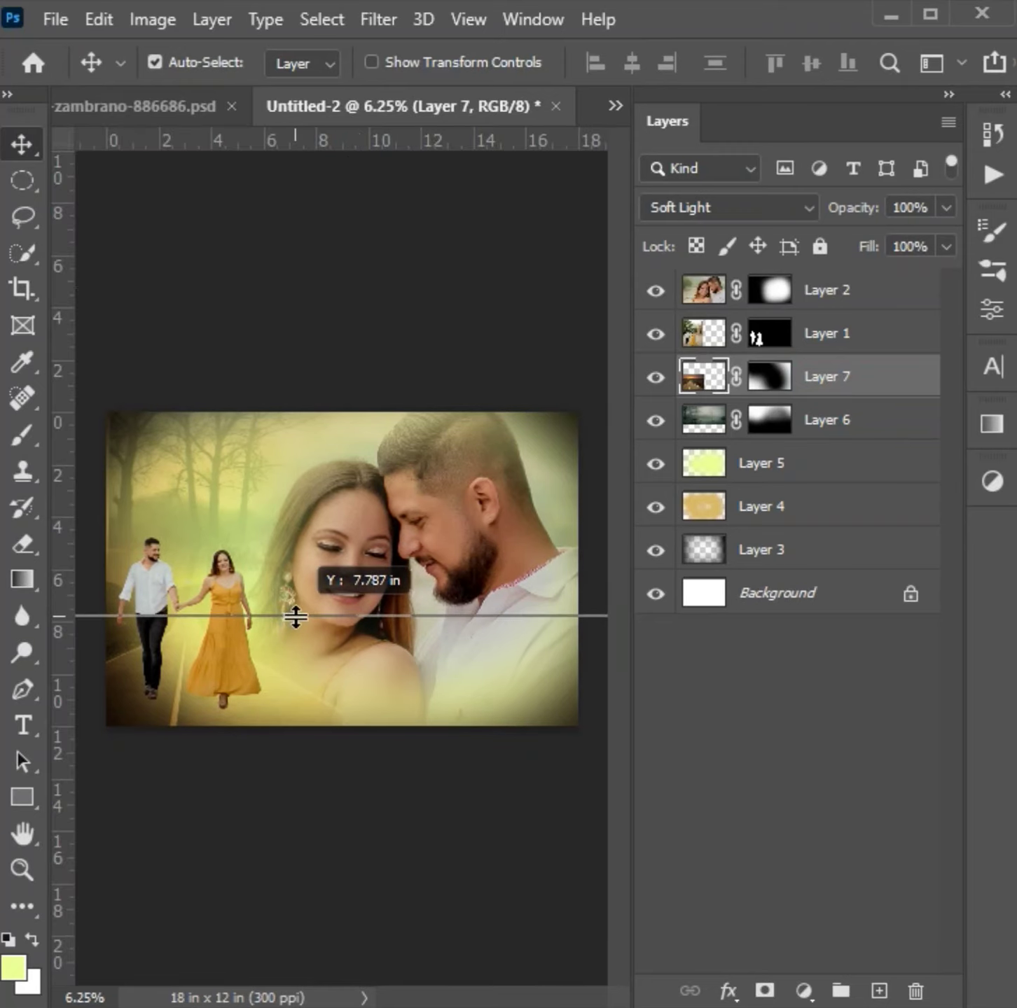
key(ctrl+t)
drag(193, 538, 201, 489)
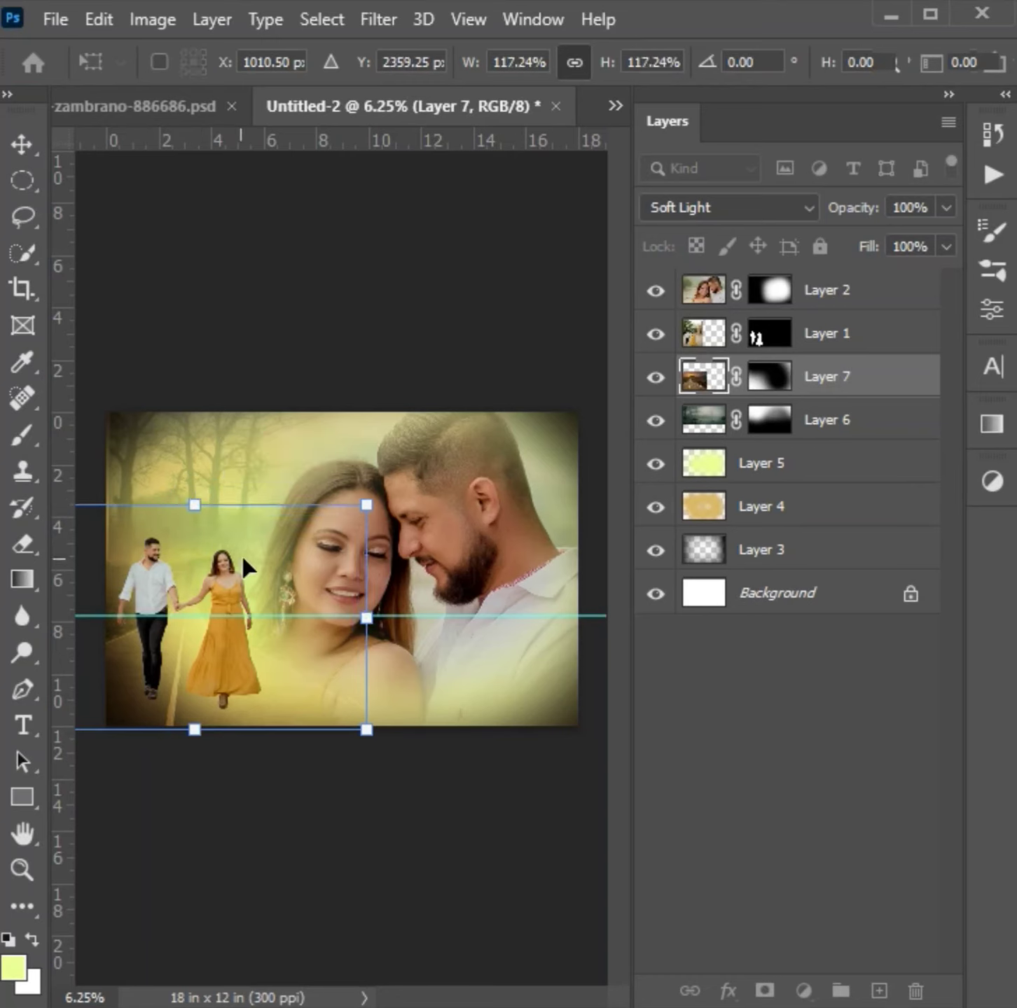
key(Return)
- Paint black on Layer 7's mask at 24% brush opacity to soften the enlarged road photo's edges
click(770, 376)
key(d)
key(b)
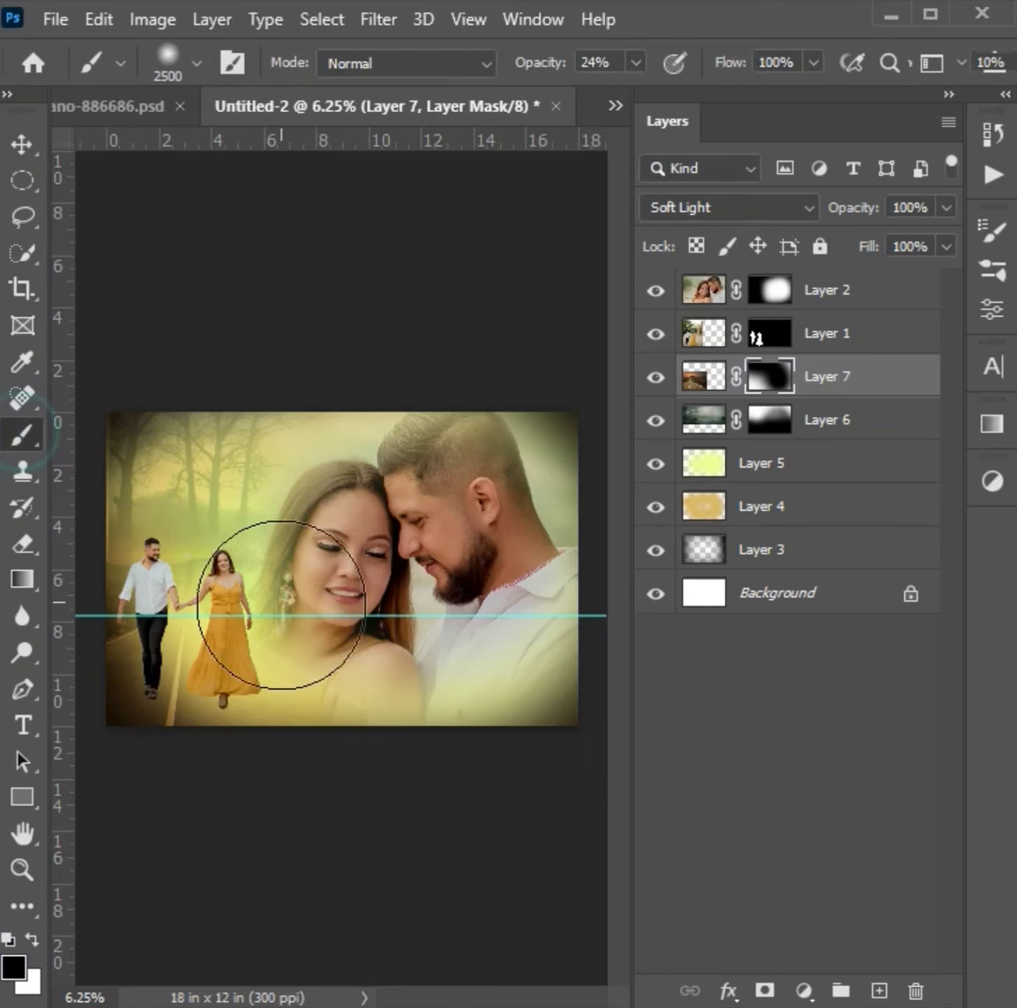
- Try the forest photo on Layer 6 at 35% opacity and delete the layer
click(823, 433)
click(945, 207)
drag(853, 237, 848, 238)
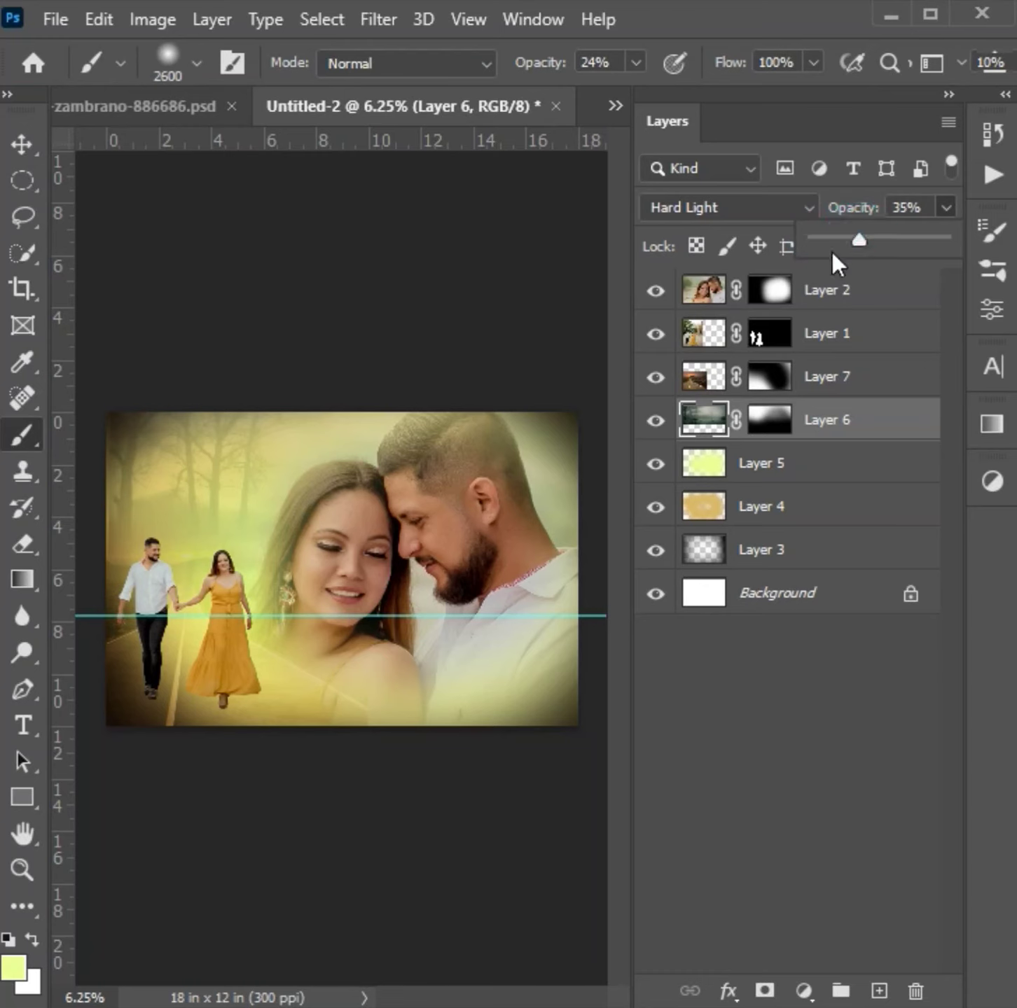
key(Delete)
- Refine Layer 7's mask with a 2600 px soft brush, using black above the couple and white at 39% opacity over the road
click(770, 376)
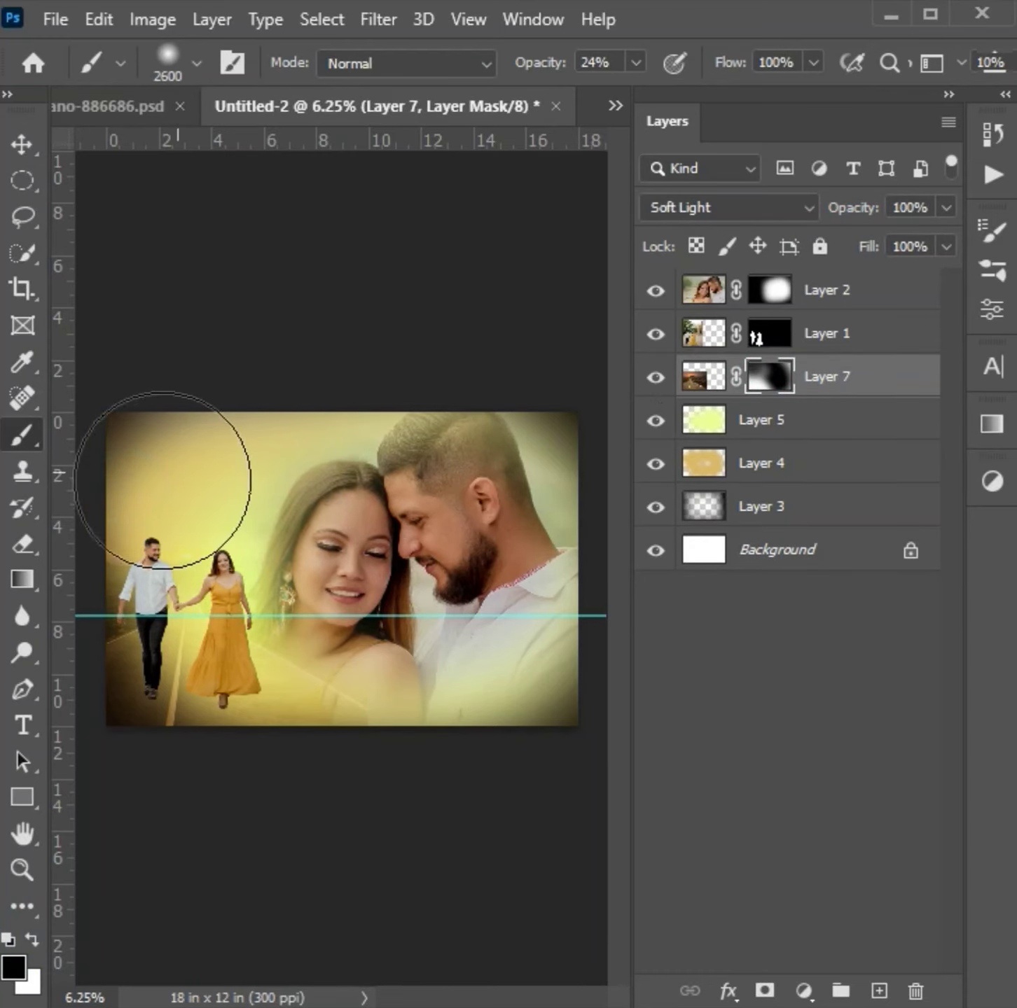
click(28, 540)
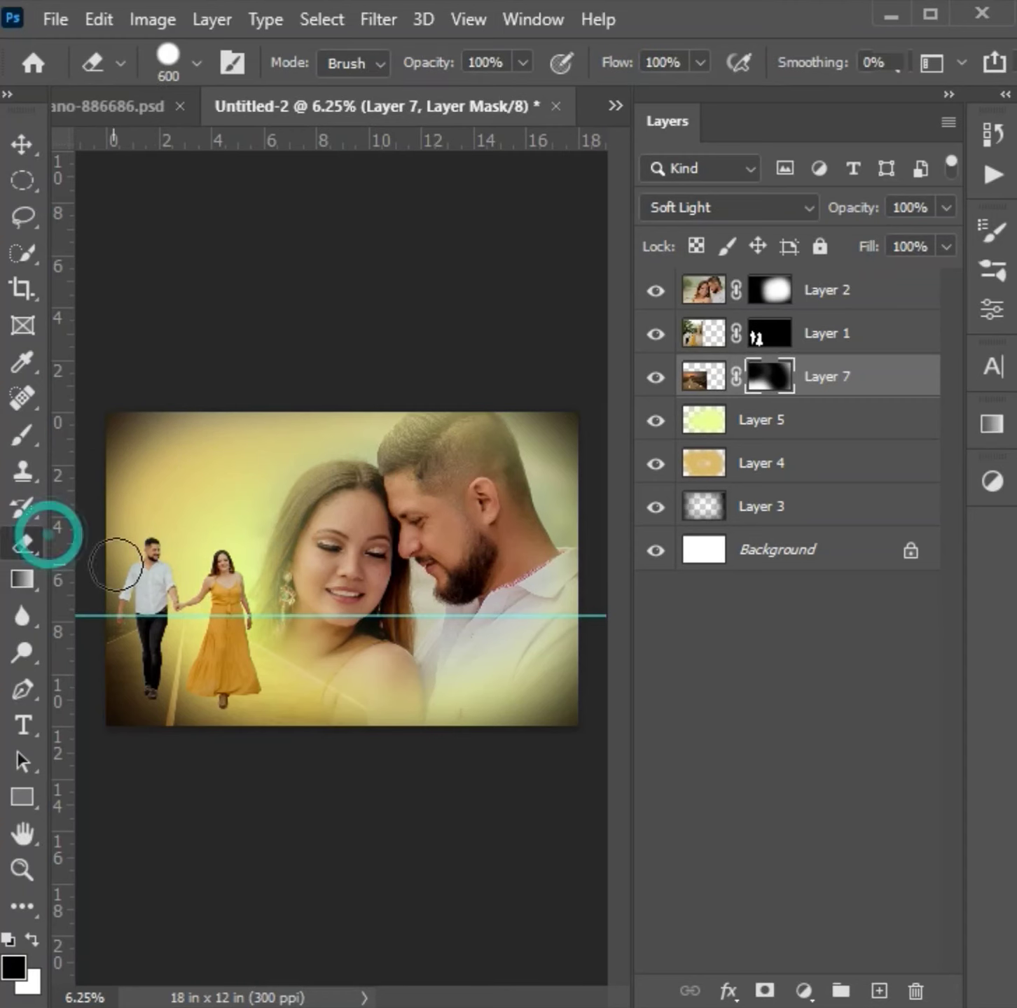
click(22, 435)
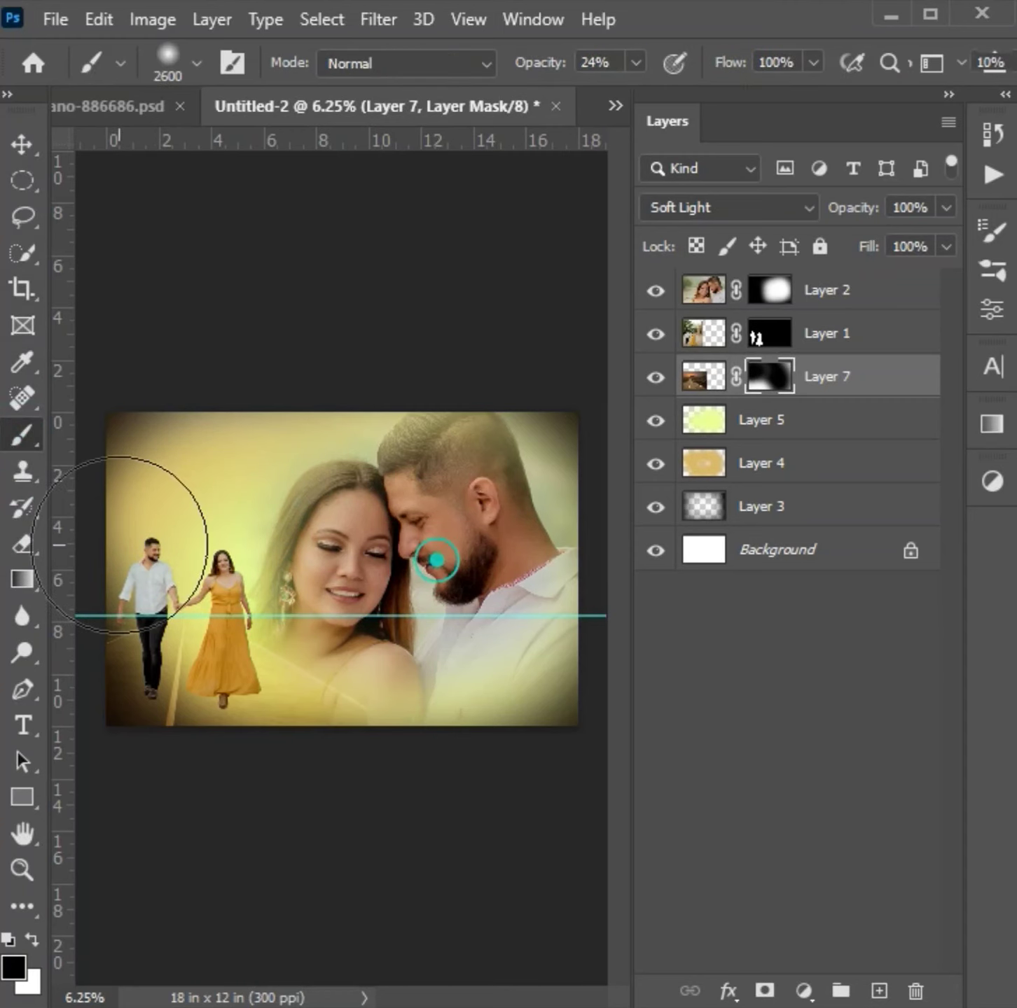
click(246, 706)
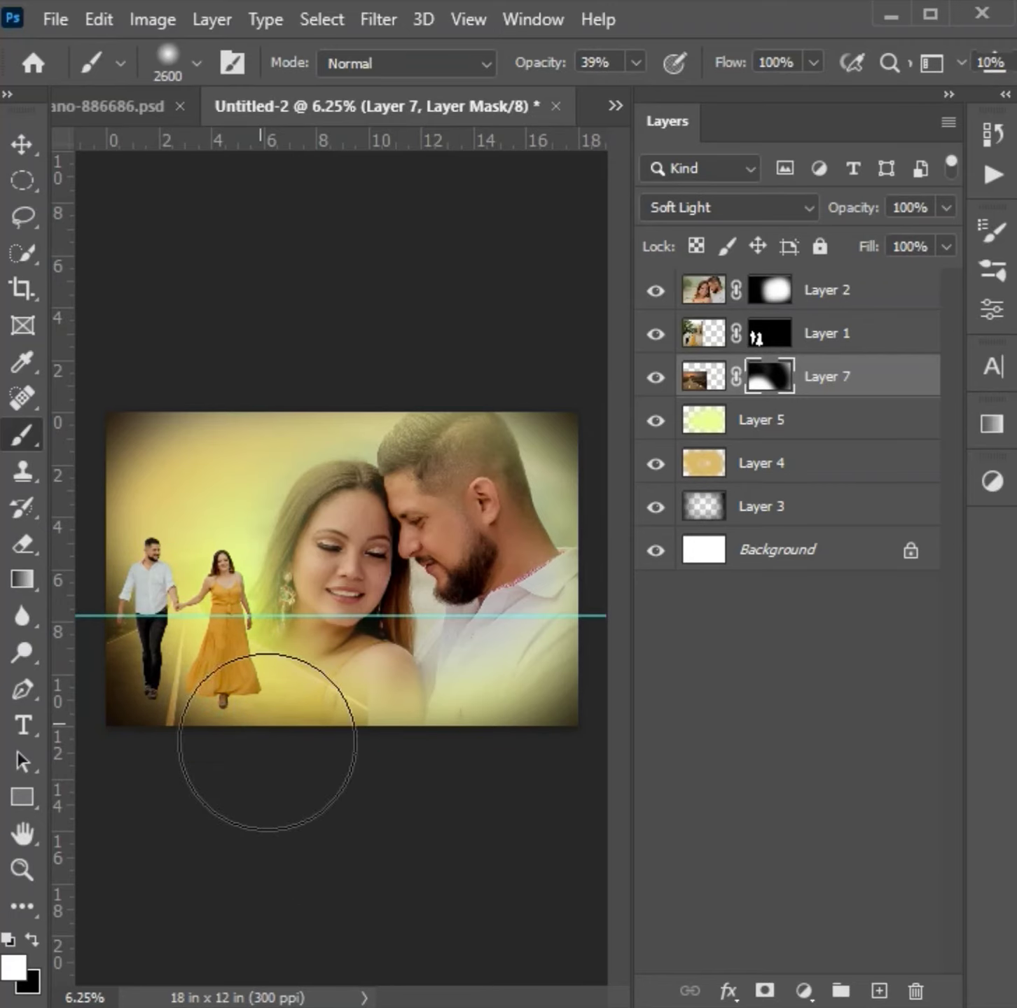
- Open the blue misty forest photo, copy it into the composite above Layer 7 and close its file
key(ctrl+o)
click(483, 259)
click(705, 670)
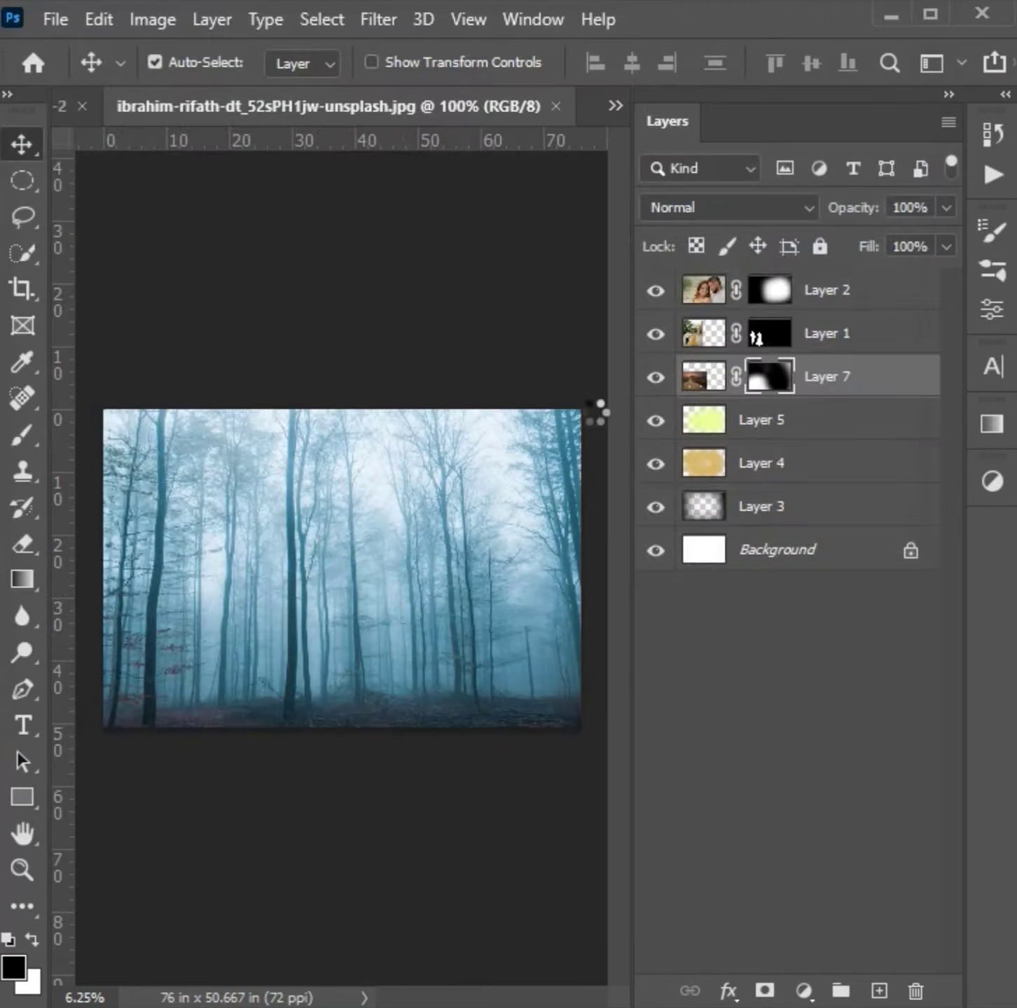
key(ctrl+c)
key(ctrl+w)
key(ctrl+v)
- Set Layer 8 to Soft Light and mask out its lower part with a 2600 px black brush at 39% opacity
click(755, 208)
click(730, 569)
click(762, 990)
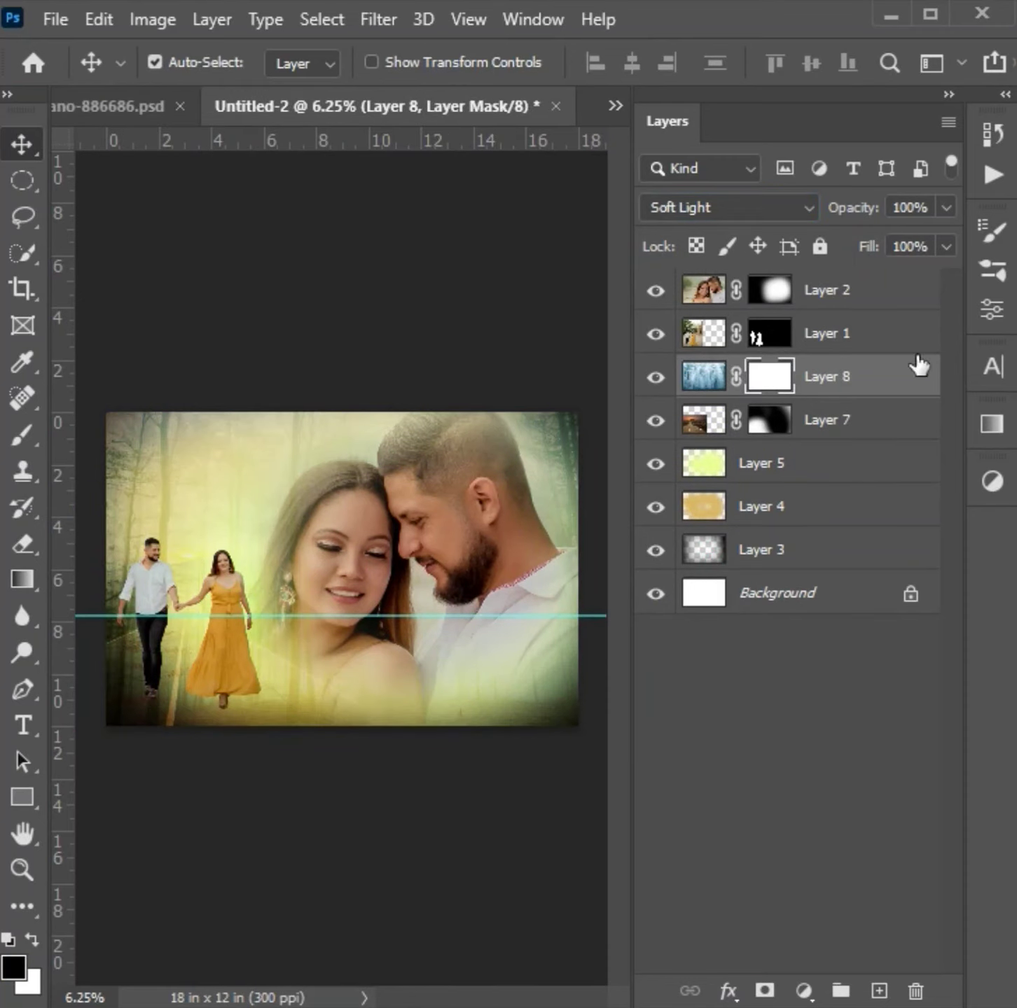
click(21, 434)
mouse_move(250, 624)
mouse_down()
mouse_move(438, 723)
mouse_move(247, 704)
mouse_move(366, 687)
mouse_move(382, 794)
mouse_up()
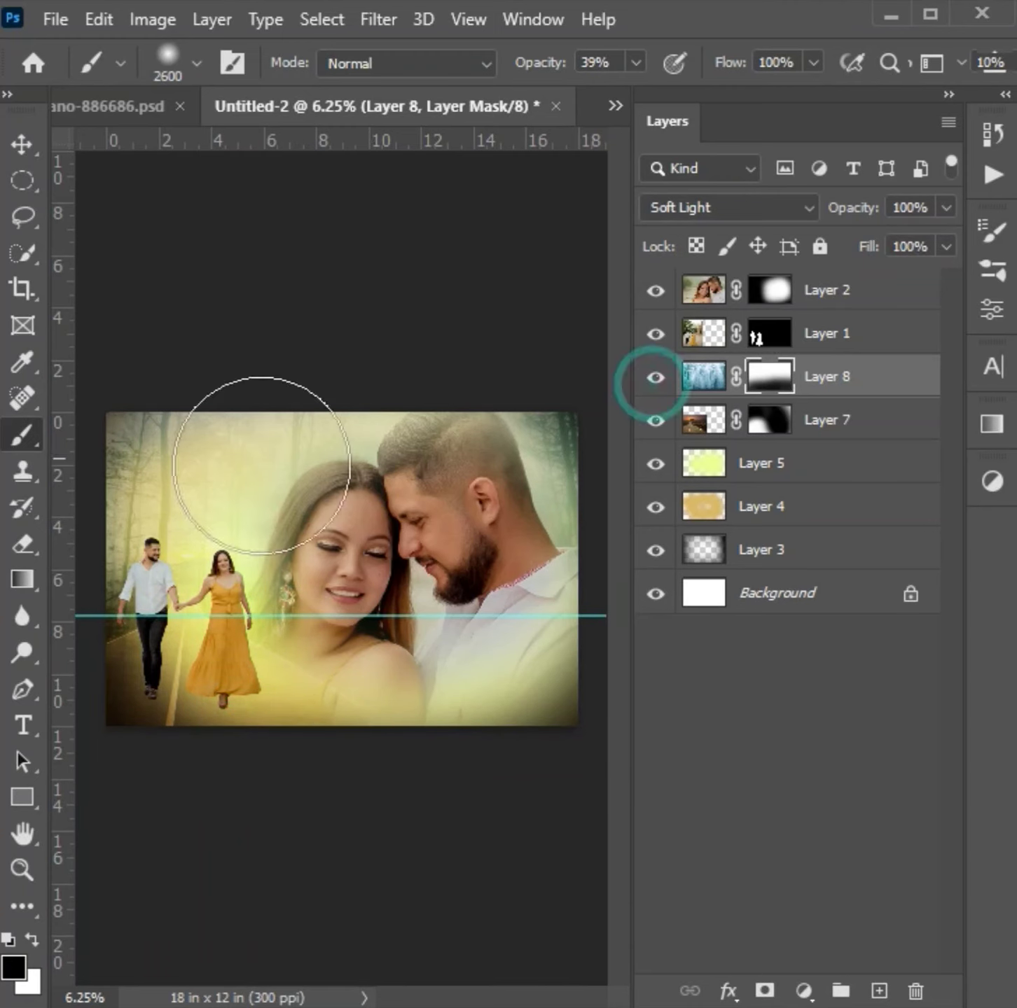
click(909, 378)
click(656, 379)
click(657, 379)
- Move the portrait Layer 2 below the forest Layer 8 in the layer stack
click(840, 338)
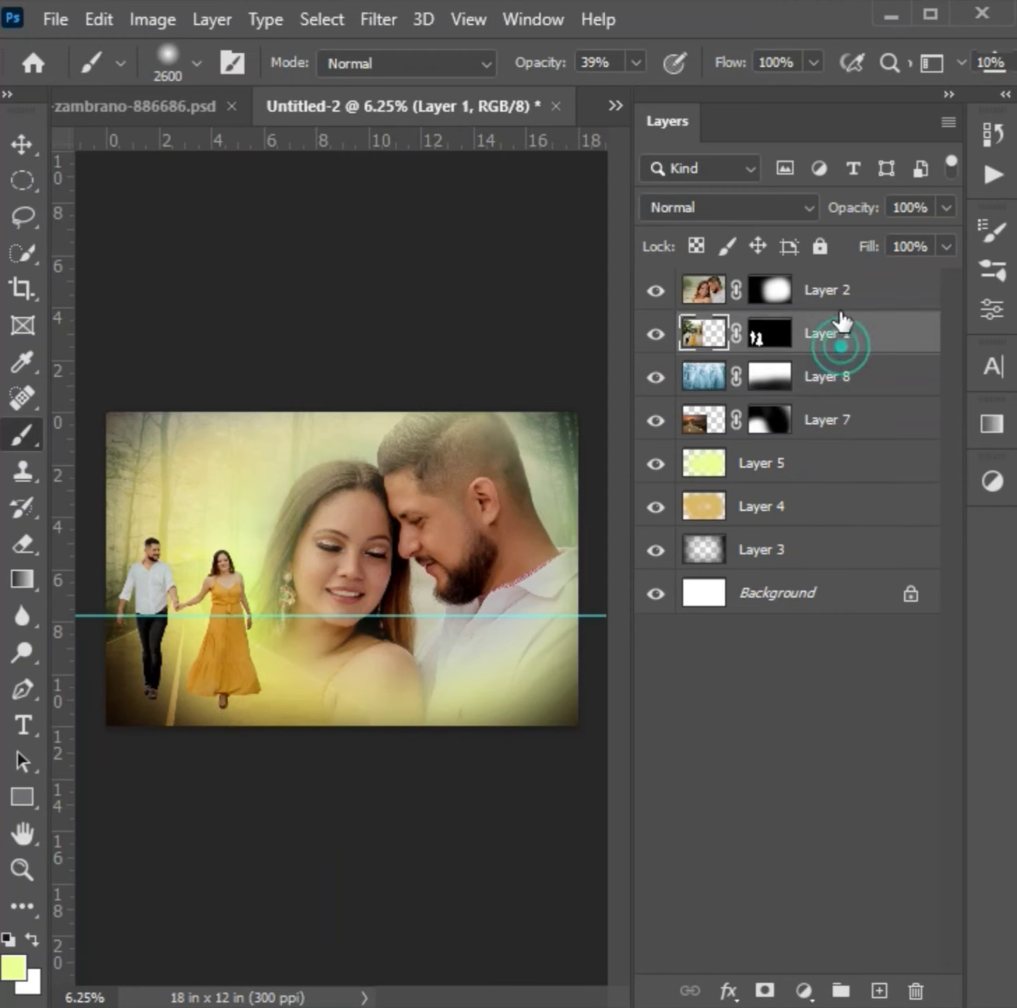
click(841, 298)
key(ctrl+bracketleft)
key(ctrl+bracketleft)
click(655, 377)
click(656, 377)
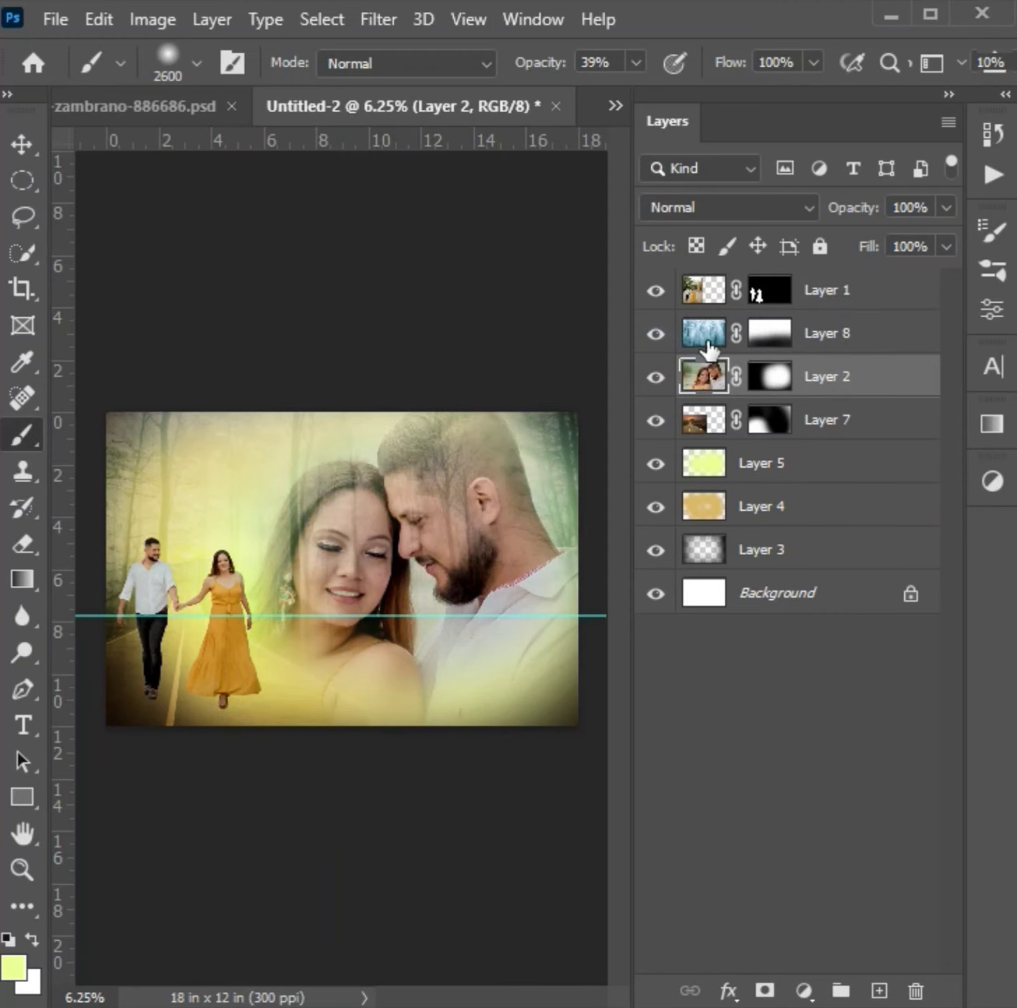
- Paint black on Layer 8's mask over the large portrait and set the layer's opacity to 90%
click(769, 333)
mouse_move(343, 593)
mouse_down()
mouse_move(367, 556)
mouse_move(415, 535)
mouse_move(435, 555)
mouse_move(428, 566)
mouse_move(422, 501)
mouse_move(436, 509)
mouse_move(430, 569)
mouse_move(346, 579)
mouse_move(365, 555)
mouse_up()
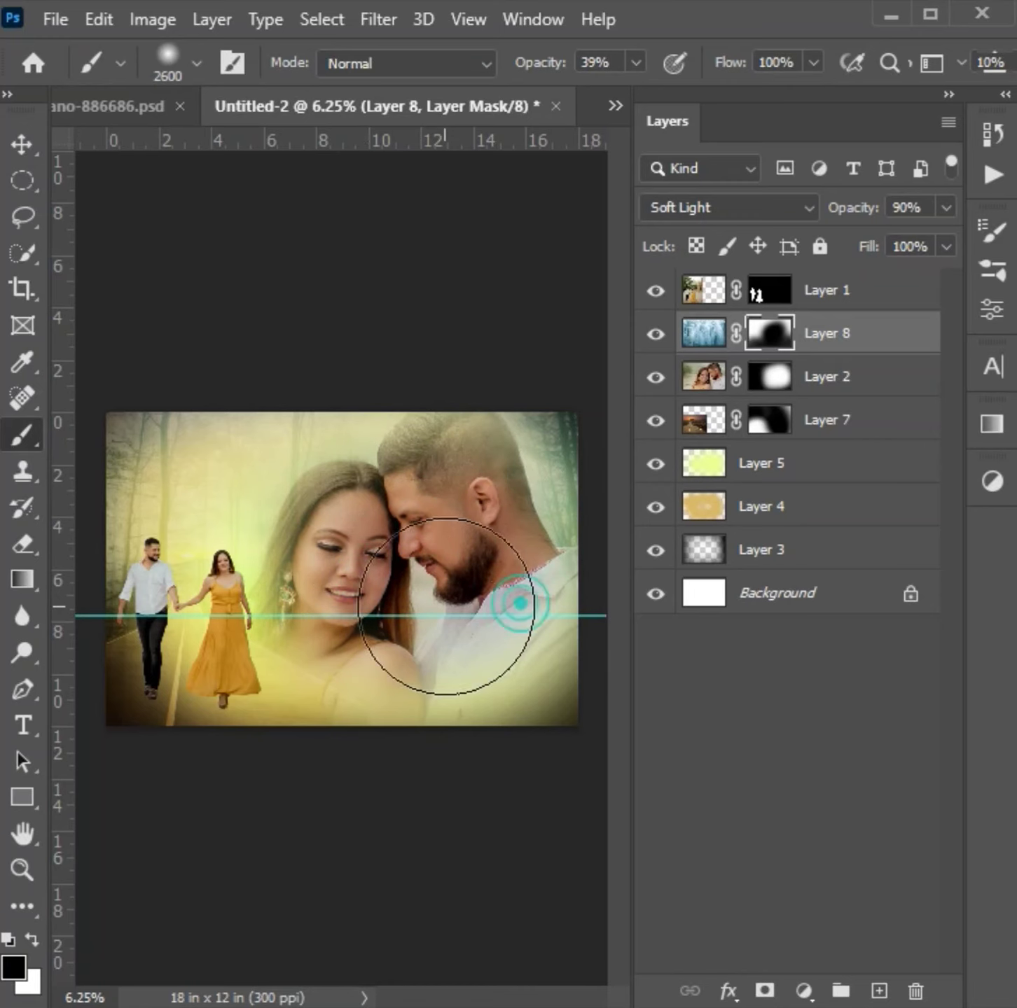
click(656, 334)
click(656, 333)
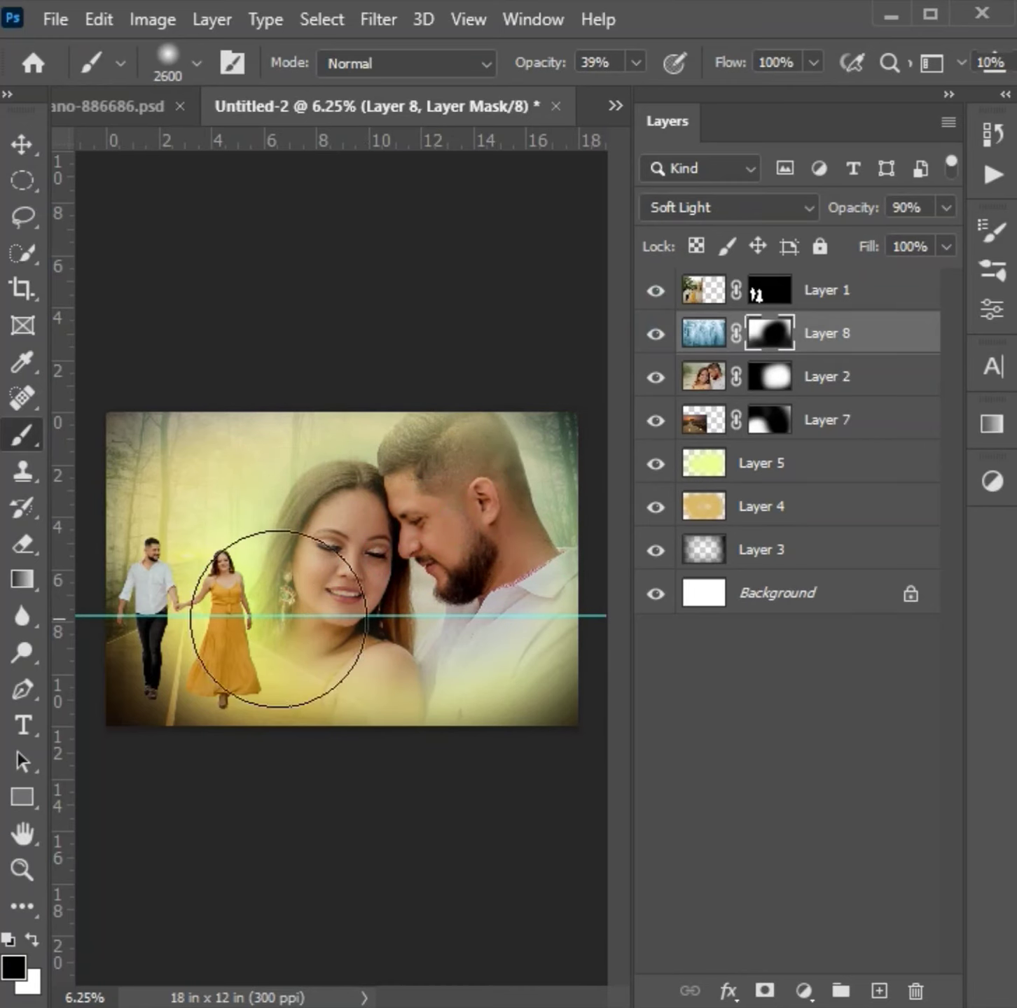
- Scale the walking couple on Layer 1 down slightly and nudge them right and down along the road
key(v)
click(236, 690)
key(ctrl+t)
mouse_move(322, 345)
mouse_down()
mouse_move(326, 336)
mouse_move(315, 363)
mouse_up()
key(Right)
key(Right)
key(Right)
key(Up)
key(Up)
key(Right)
key(Right)
key(Down)
key(Down)
key(Down)
key(Right)
key(Right)
key(Down)
key(Down)
key(Return)
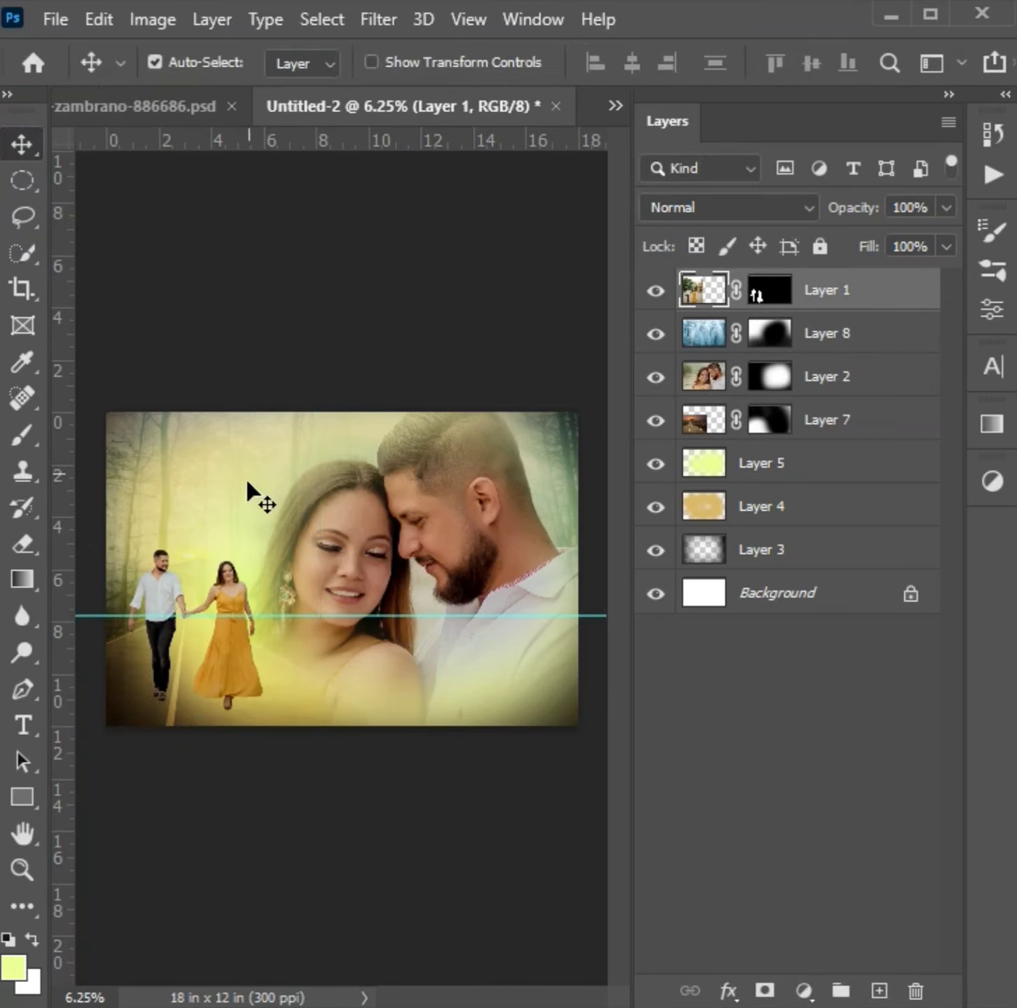
click(251, 540)
key(ctrl+t)
key(Return)
- Lower the large portrait on Layer 2 to 71% opacity, keeping Normal blending
click(830, 391)
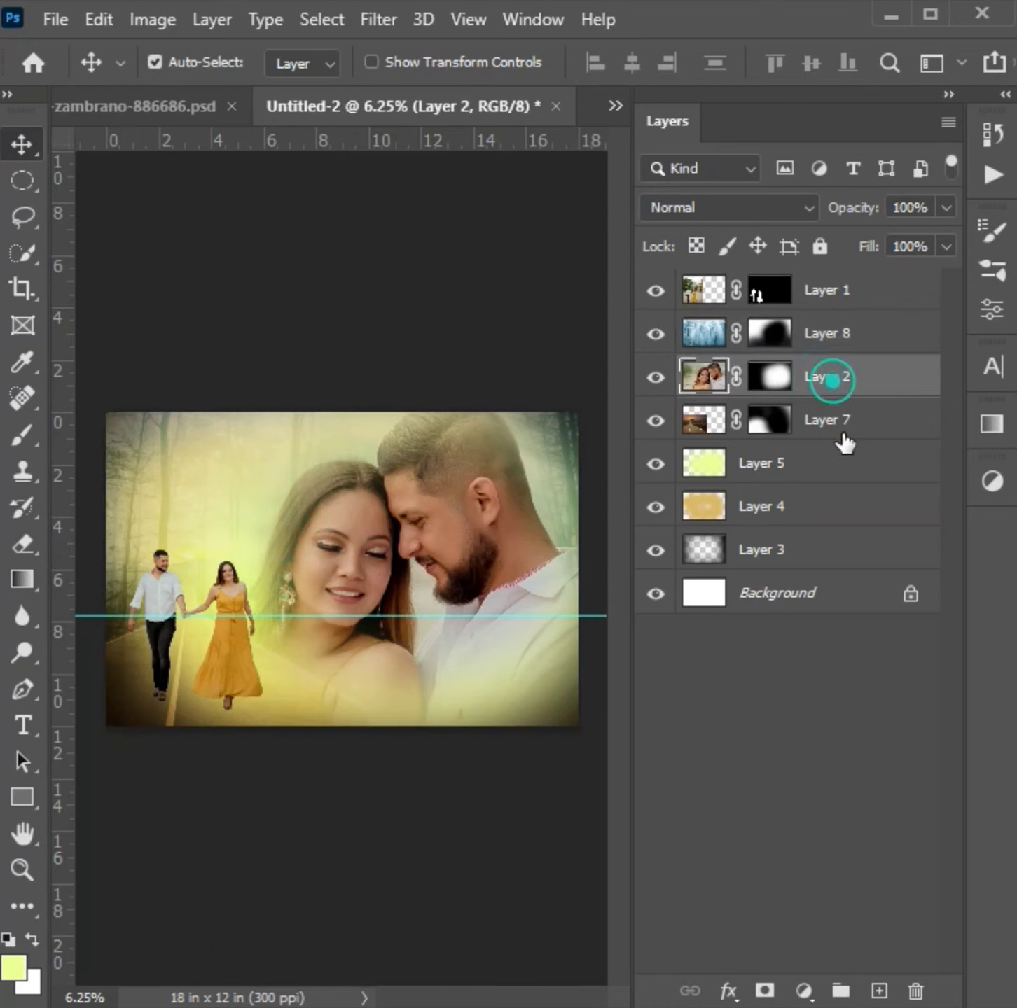
click(728, 208)
click(701, 230)
drag(946, 207, 904, 238)
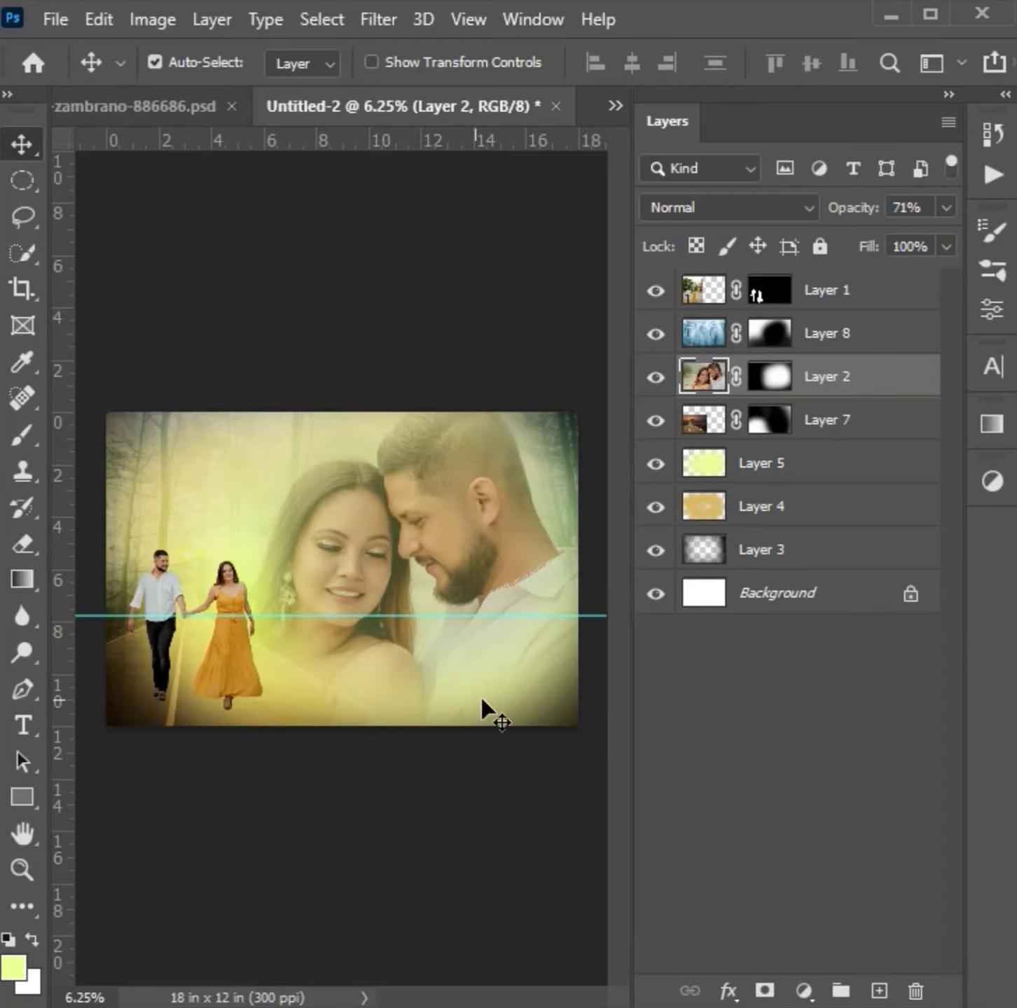
- With Layer 8 selected, open the orange high_quality_lens_flares_in_png_05 image from the poster love mask folder on drive G
key(ctrl+o)
click(810, 672)
click(250, 495)
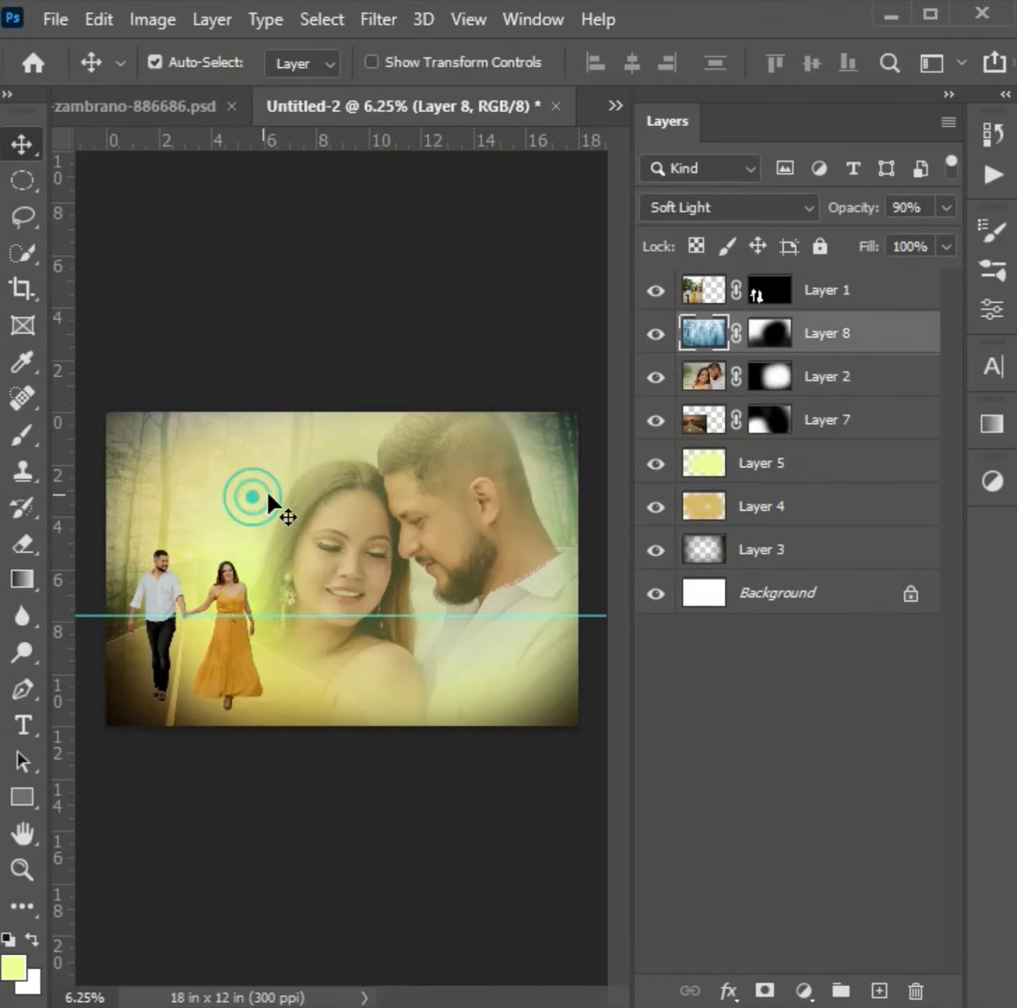
key(ctrl+o)
click(115, 261)
click(125, 496)
click(125, 529)
double_click(294, 358)
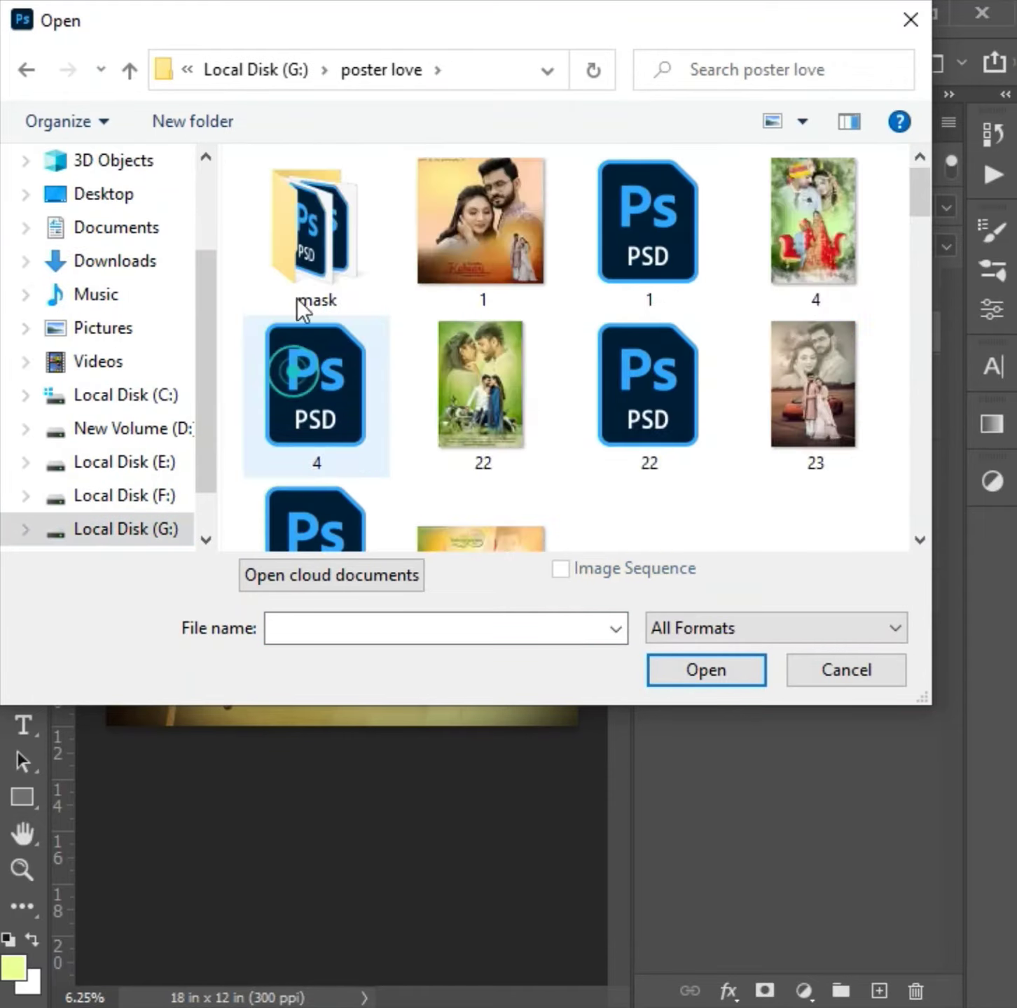
double_click(316, 231)
scroll(420, 340, down, 10)
scroll(340, 362, up, 3)
click(479, 227)
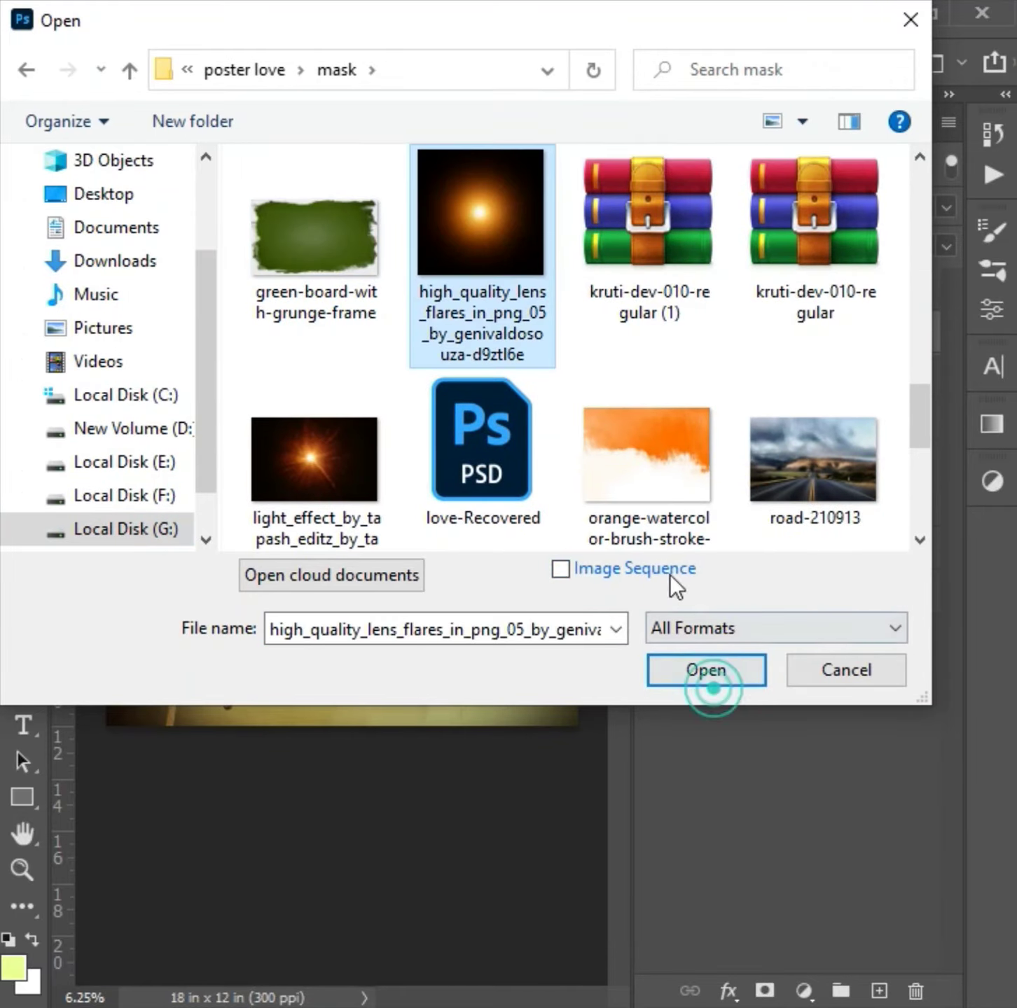
click(706, 670)
- Copy the whole lens flare image into the composite above Layer 8 and close the source file
key(ctrl+a)
key(ctrl+c)
key(ctrl+w)
key(ctrl+v)
- Scale and place the flare as a sun above the walking couple and set its blending to Screen
key(ctrl+t)
drag(352, 532, 232, 412)
key(Return)
click(729, 208)
click(671, 438)
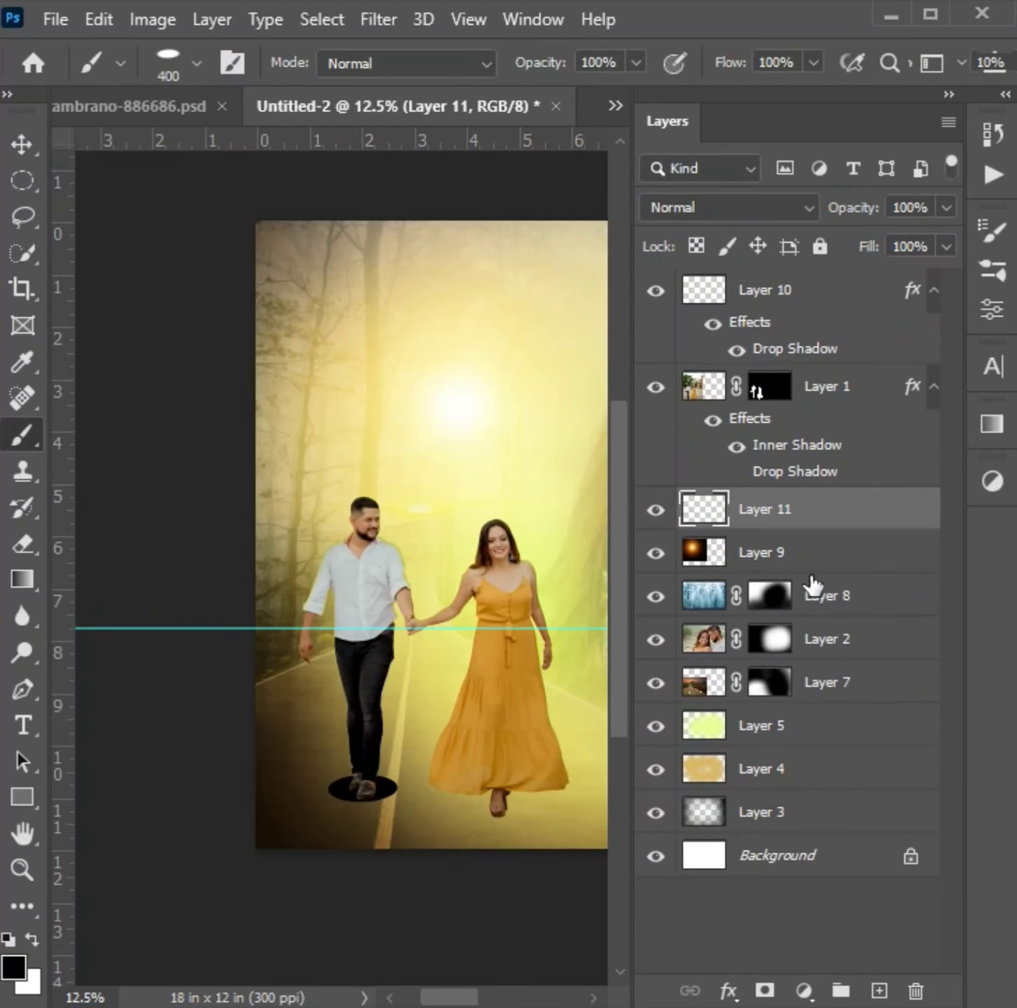
- Add Layer 12, stamp a black ellipse under the woman's feet with a 700 px flattened brush and blur it into a soft shadow
click(879, 991)
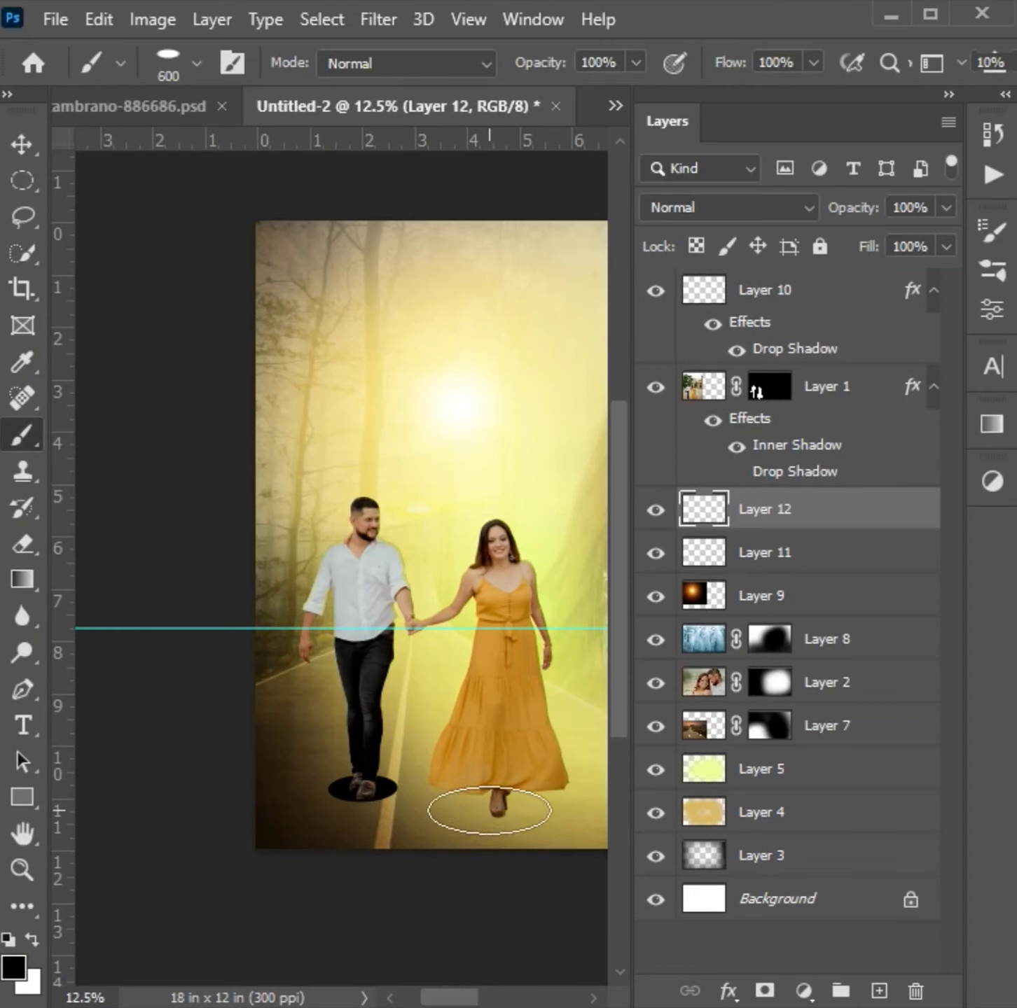
right_click(772, 543)
click(371, 19)
click(440, 371)
click(777, 456)
click(683, 252)
click(379, 19)
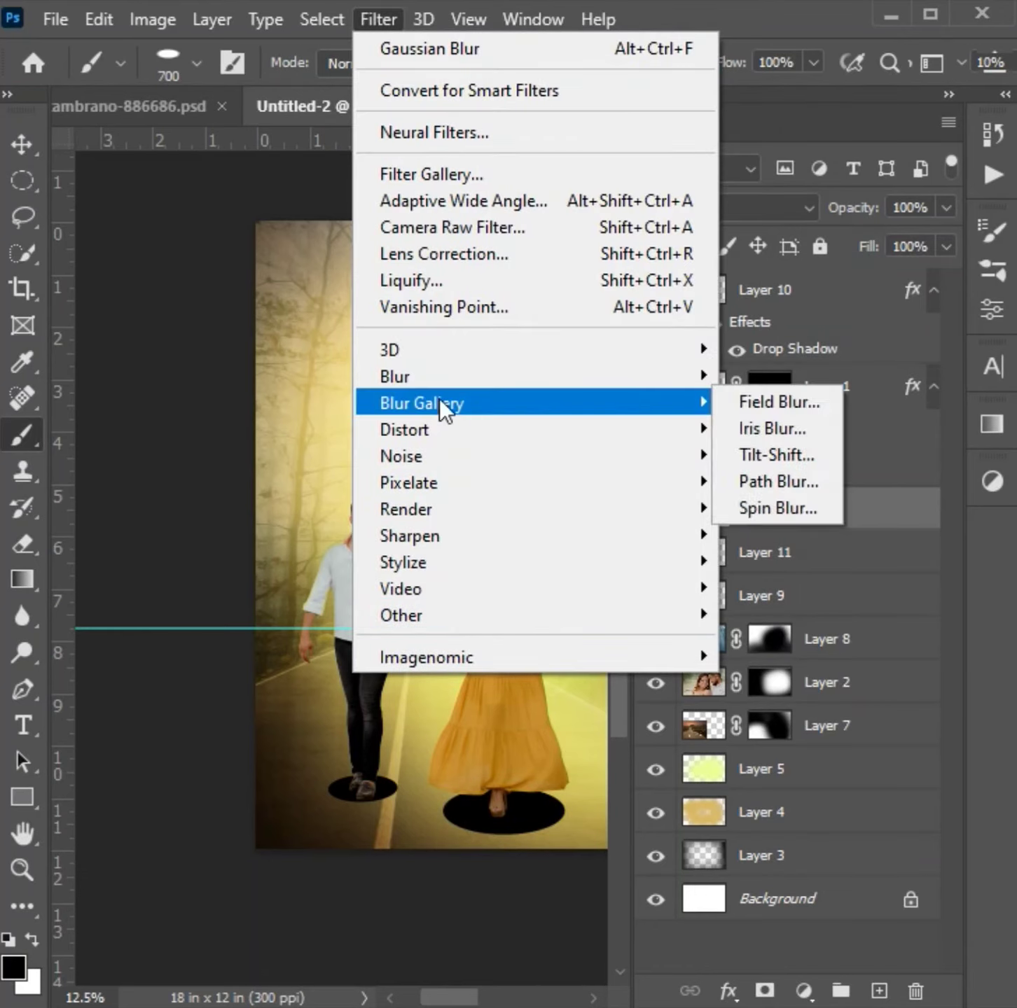
click(427, 374)
click(783, 538)
drag(26, 651, 50, 655)
click(249, 280)
key(b)
- Transform the shadow on Layer 11 so it spreads softly on the road beneath the man's shoes
click(764, 552)
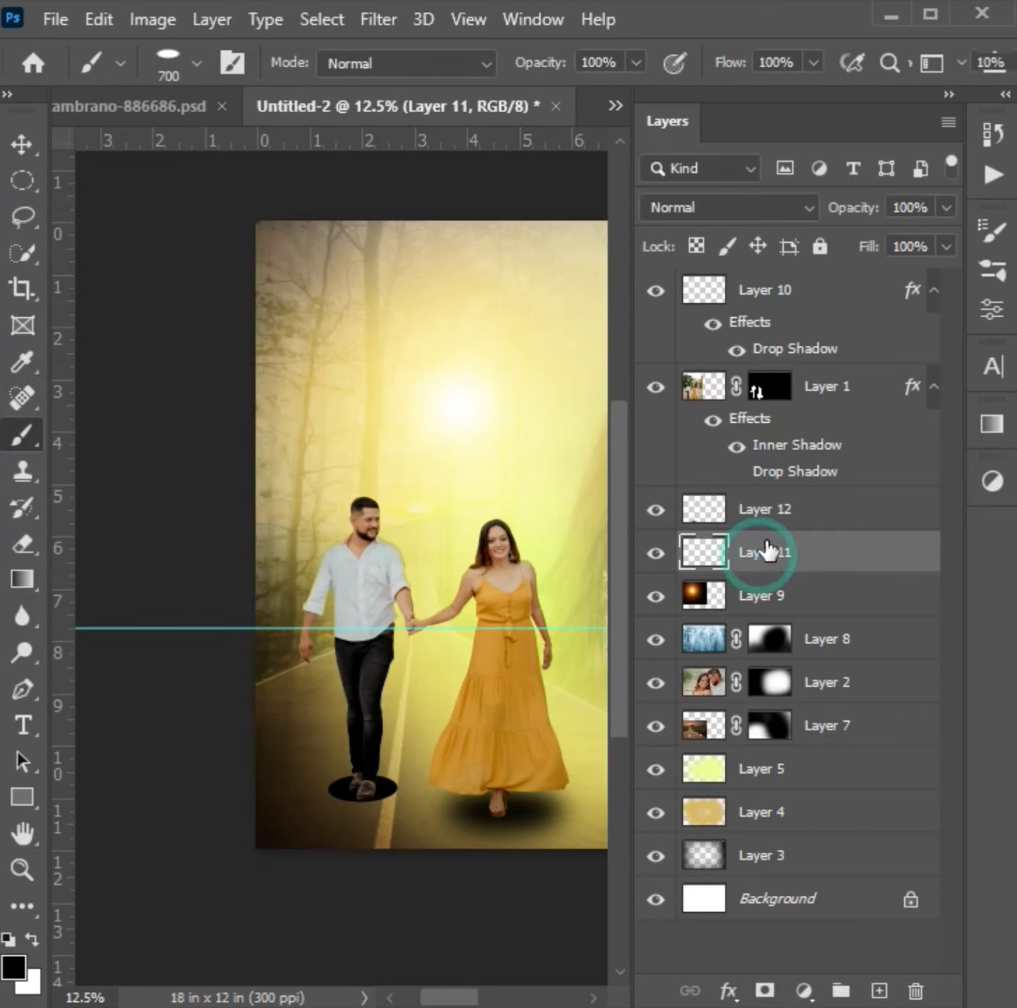
key(ctrl+t)
drag(426, 834, 495, 884)
drag(461, 855, 420, 832)
key(Return)
- Enlarge and position the shadow on Layer 12 beneath the hem of the woman's dress, then slightly lower its opacity
click(750, 511)
key(ctrl+t)
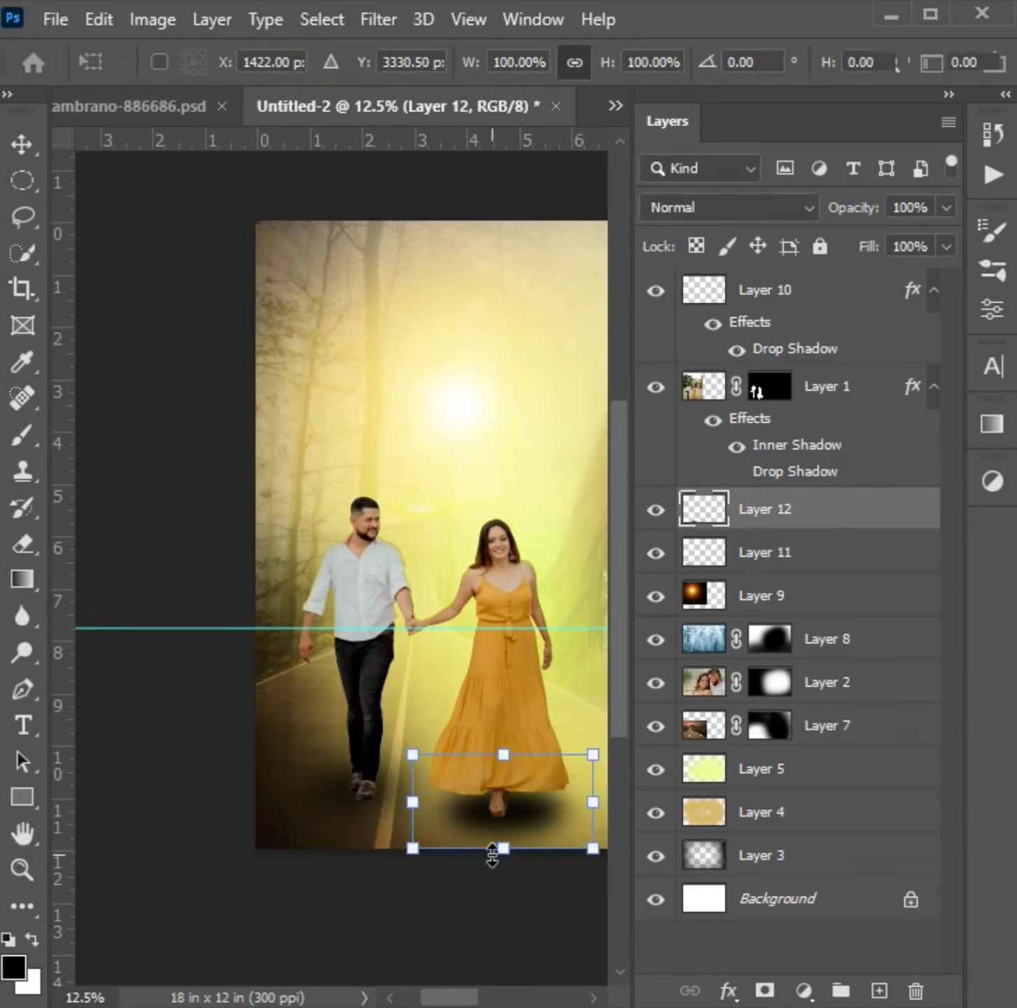
drag(504, 849, 504, 859)
drag(413, 745, 400, 736)
drag(550, 785, 541, 794)
drag(595, 744, 611, 705)
drag(534, 768, 509, 769)
drag(454, 873, 449, 903)
mouse_move(474, 848)
mouse_down()
mouse_move(486, 822)
mouse_move(527, 826)
mouse_up()
key(Return)
click(946, 207)
mouse_move(950, 236)
mouse_down()
mouse_move(914, 239)
mouse_move(947, 239)
mouse_up()
- Add Layer 13 above Layer 1 and stamp a soft black ellipse over the woman's feet with a 500 px flattened brush
click(761, 418)
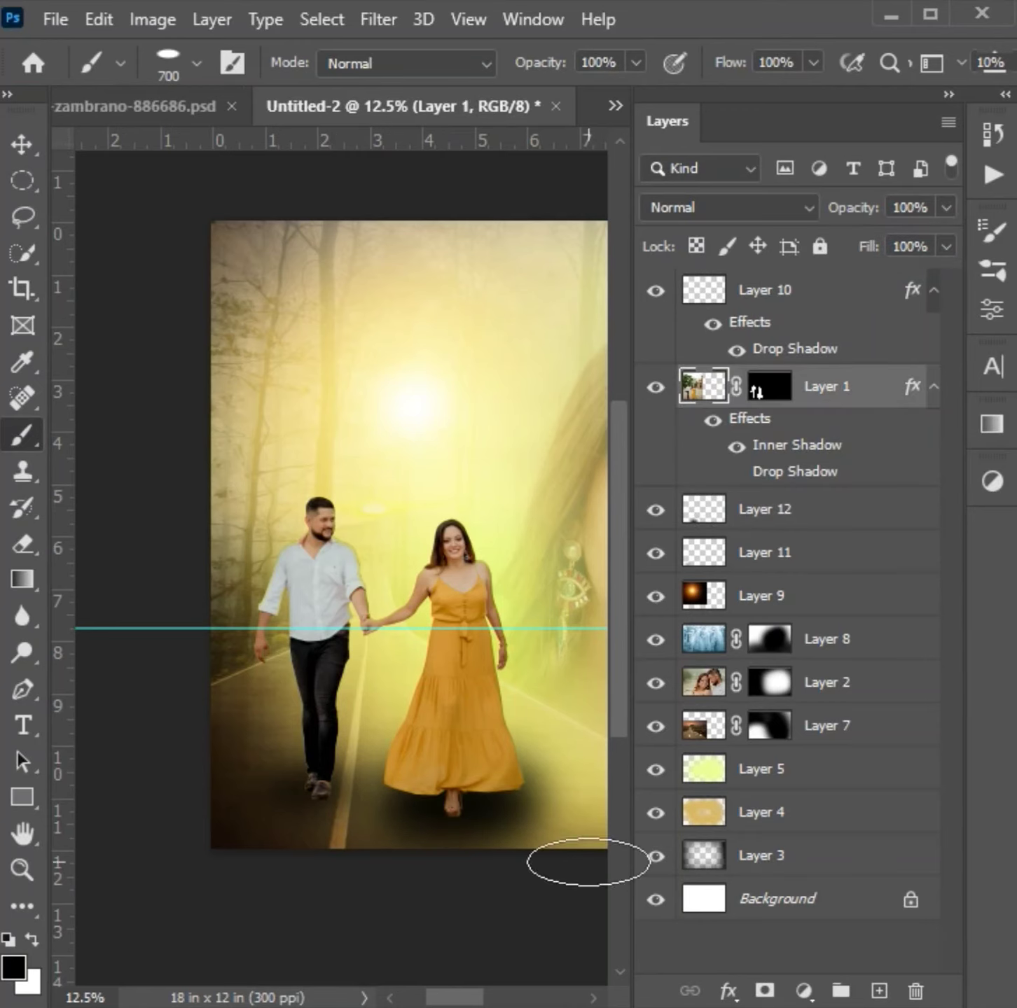
click(874, 993)
key(bracketleft)
key(bracketleft)
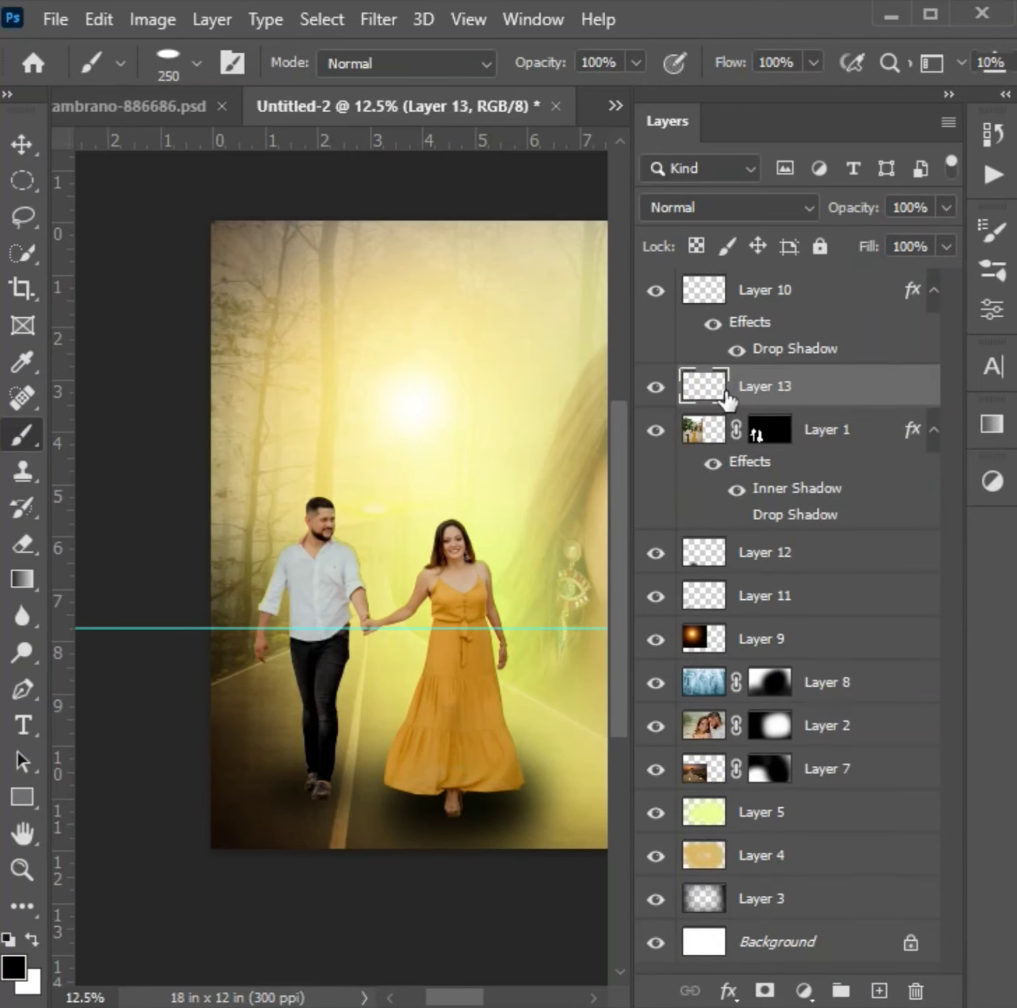
click(196, 63)
key(bracketright)
key(bracketright)
key(bracketright)
click(452, 809)
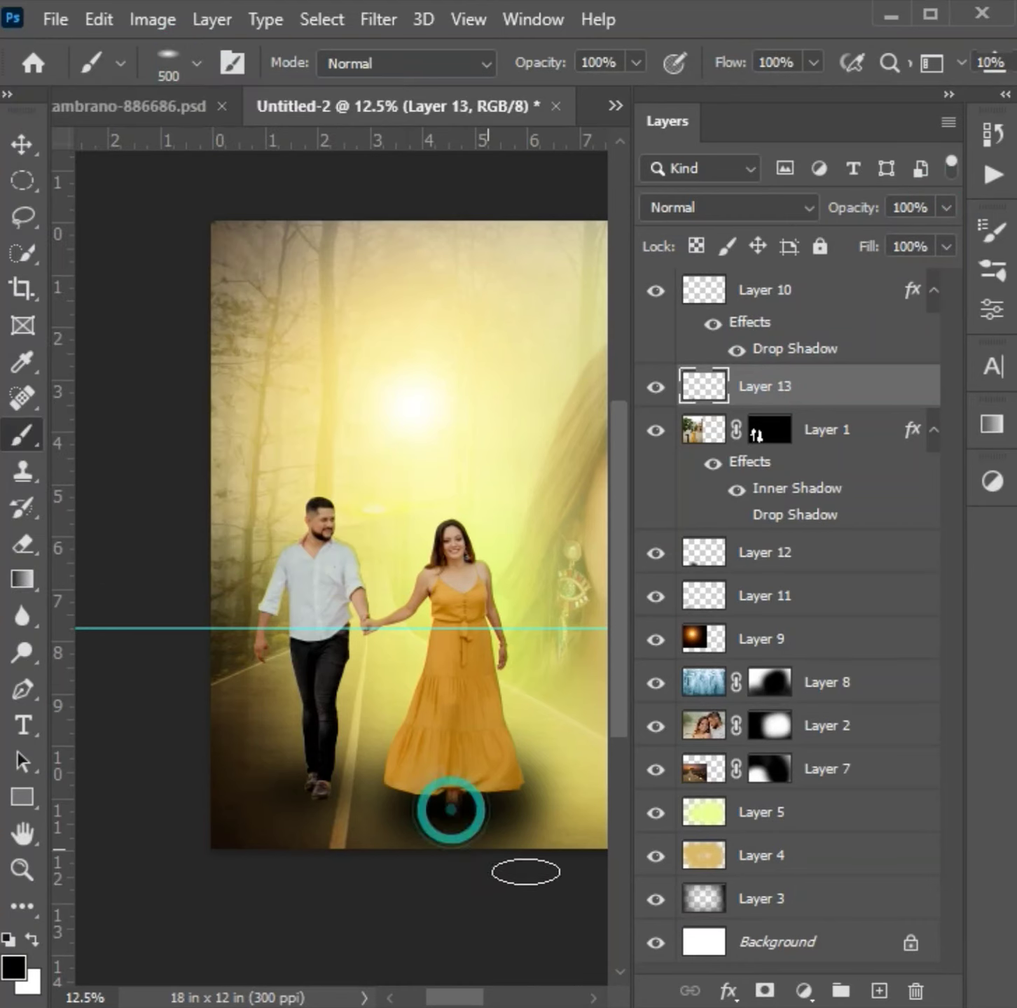
- Resize and nudge the black shadow on Layer 13 so it covers the woman's feet
key(ctrl+t)
drag(520, 784, 580, 759)
mouse_move(450, 816)
mouse_down()
mouse_move(454, 828)
mouse_move(458, 817)
mouse_up()
key(Return)
- Set Layer 13 to Multiply at 92% opacity and mask its shadow off the hem of the dress
click(946, 207)
mouse_move(942, 237)
mouse_down()
mouse_move(885, 239)
mouse_move(935, 240)
mouse_up()
click(728, 207)
click(683, 316)
click(764, 991)
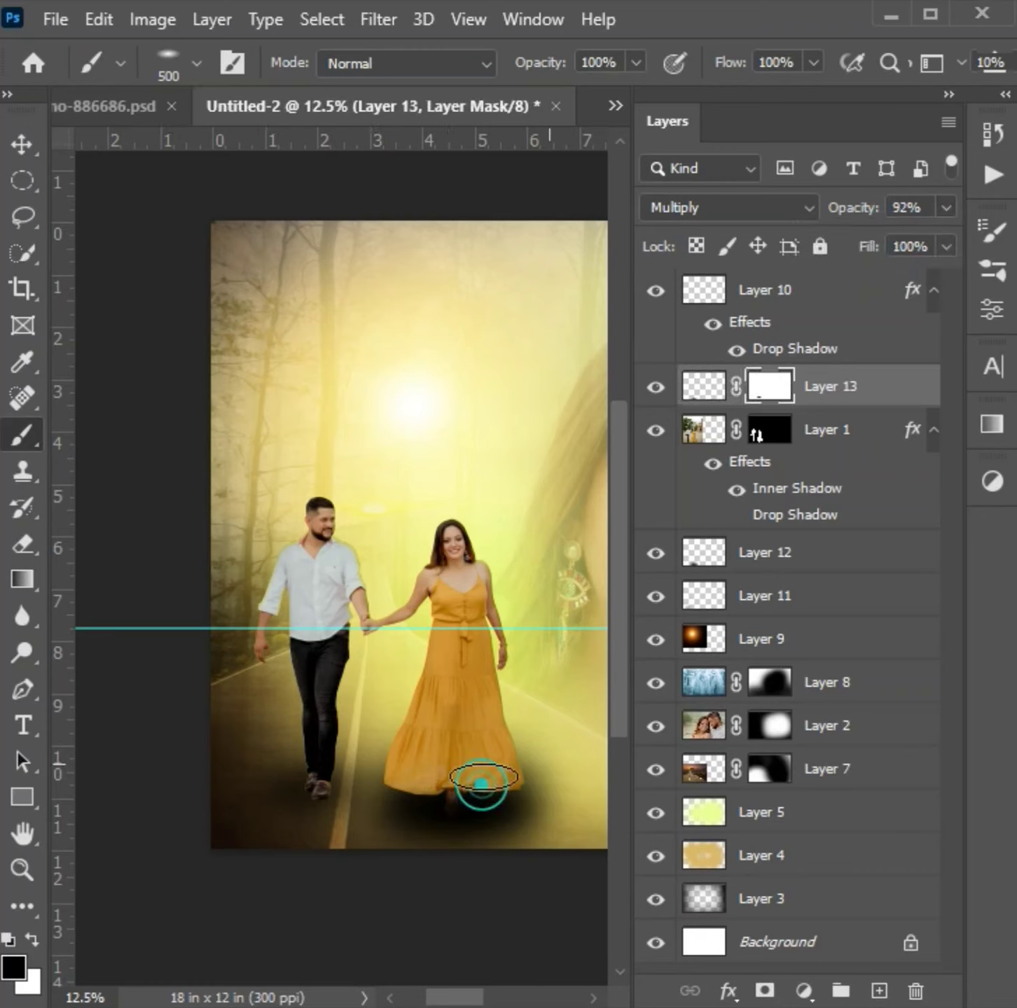
- Try stamping a black shadow over the man's shoes on Layer 13 with lower layer opacity, and undo both changes
click(703, 388)
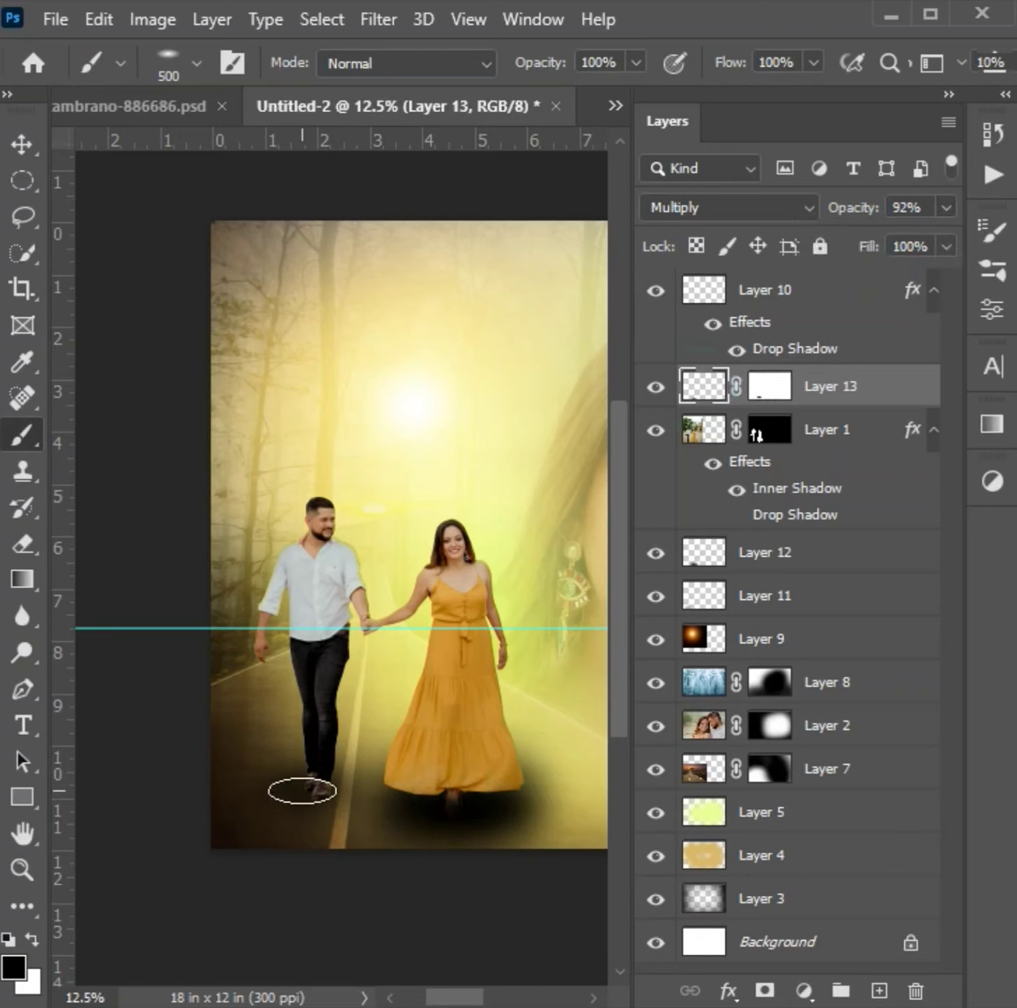
click(315, 795)
mouse_move(946, 208)
mouse_down()
mouse_move(889, 241)
mouse_move(904, 238)
mouse_up()
key(ctrl+z)
key(ctrl+z)
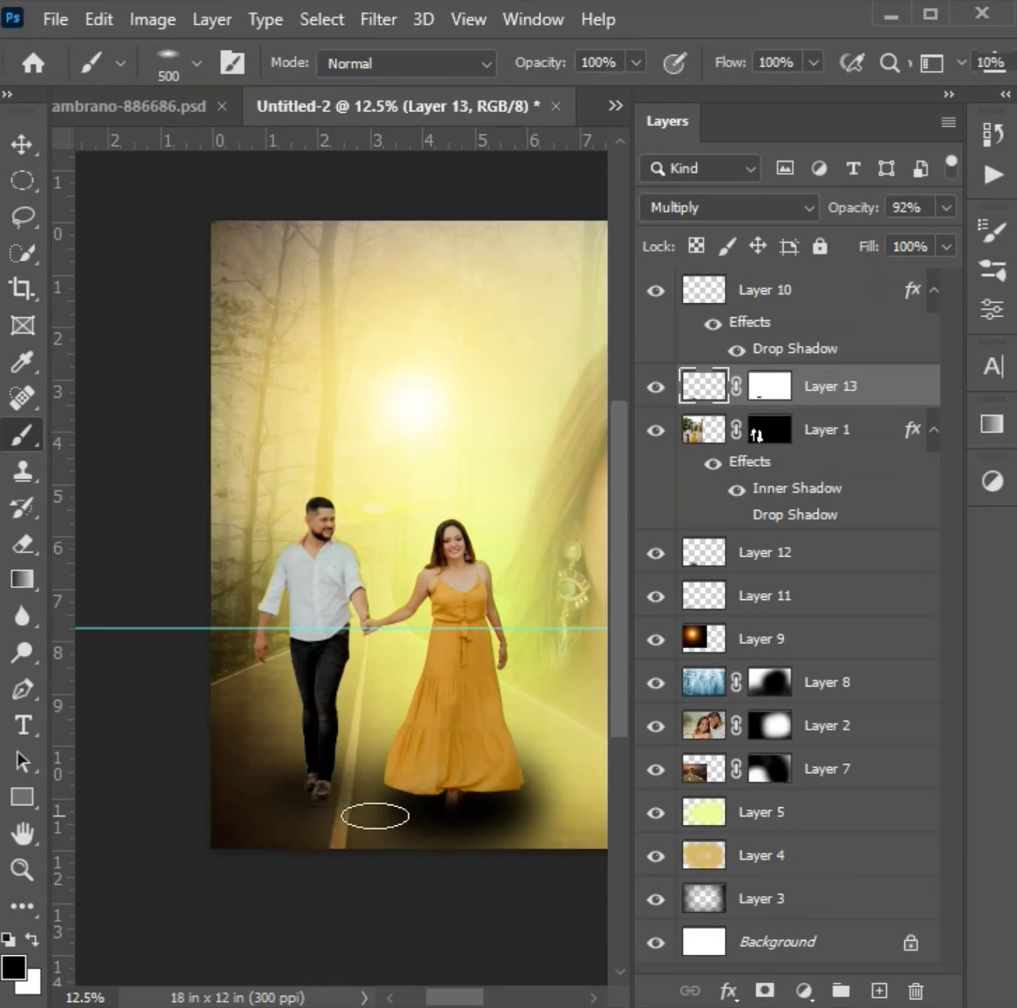
- Stretch and tilt the Layer 13 shadow to about 122% height at roughly 3.2 degrees, and lower the layer's opacity
key(ctrl+t)
drag(238, 754, 241, 747)
drag(401, 867, 396, 871)
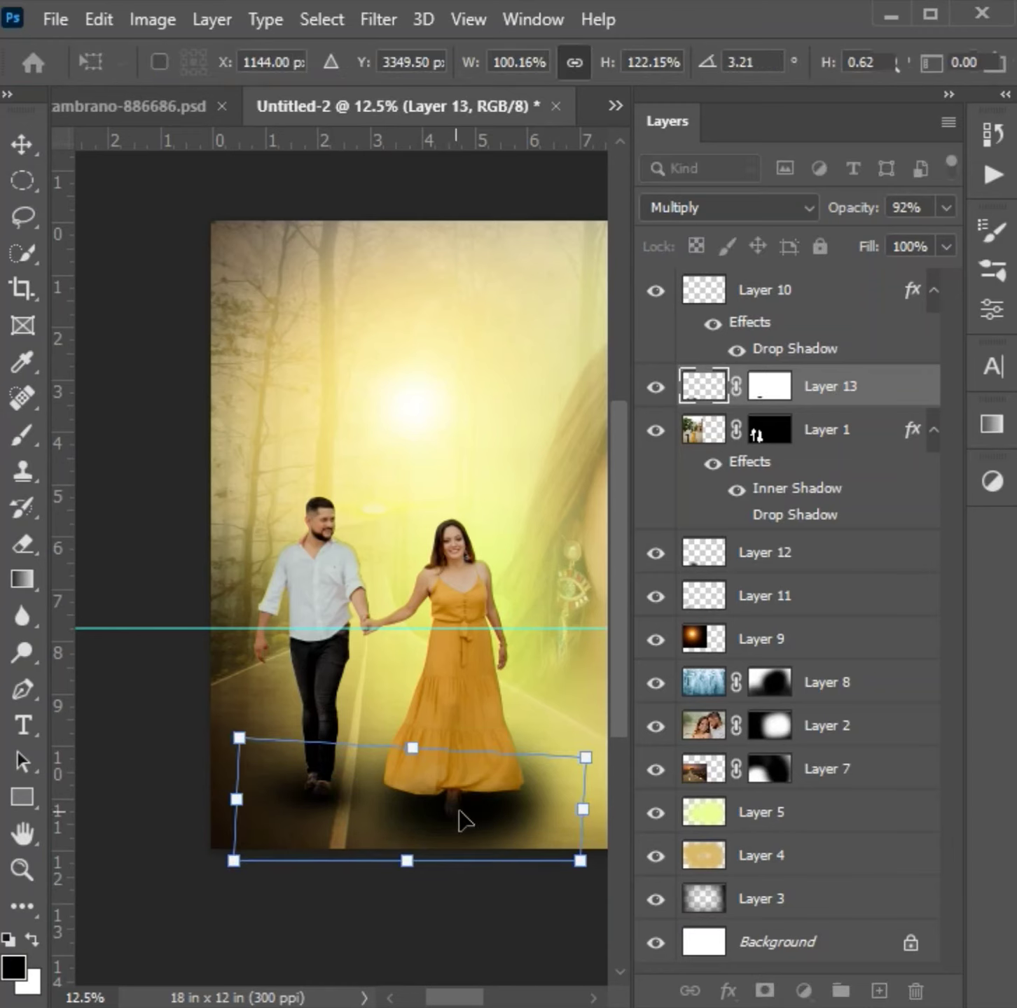
key(Return)
drag(947, 208, 906, 242)
- Resize and position the Groom & Bride title in the white torn area beneath the man's portrait
click(416, 770)
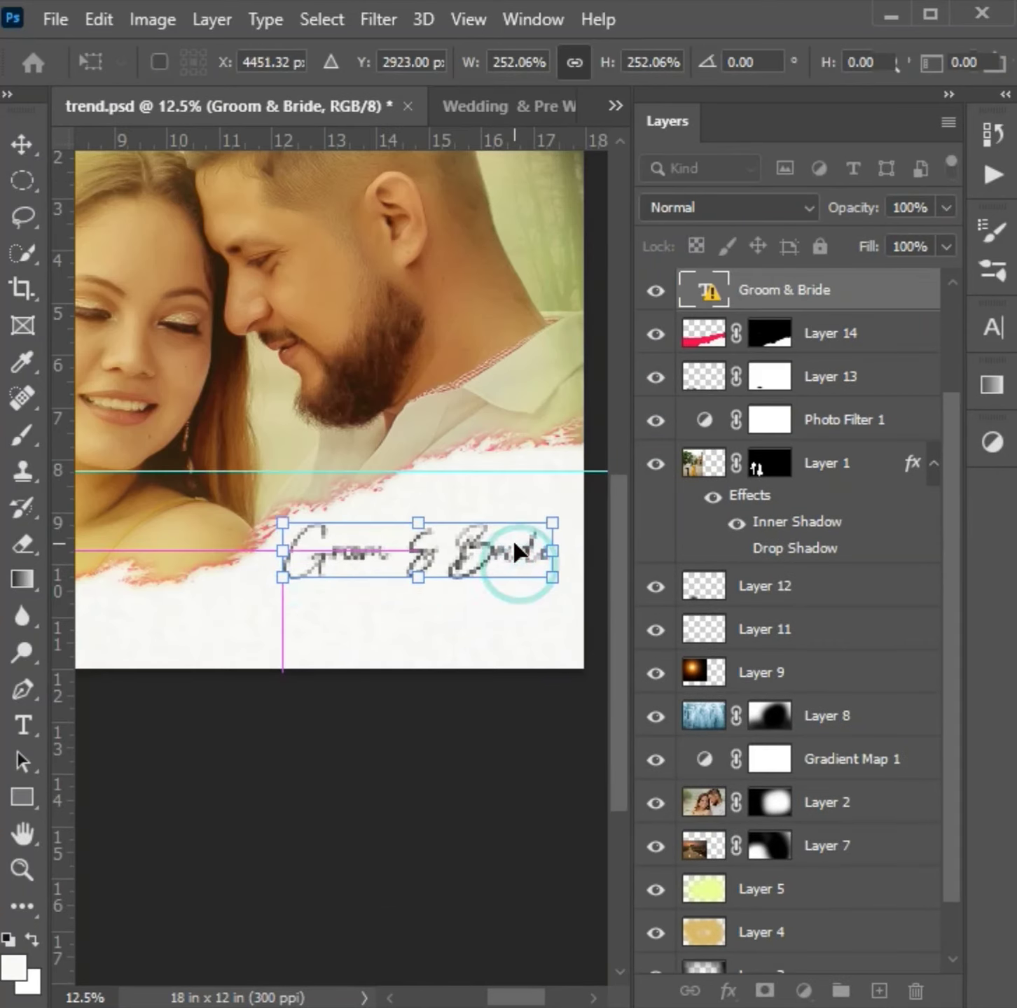
drag(552, 548, 529, 521)
key(Return)
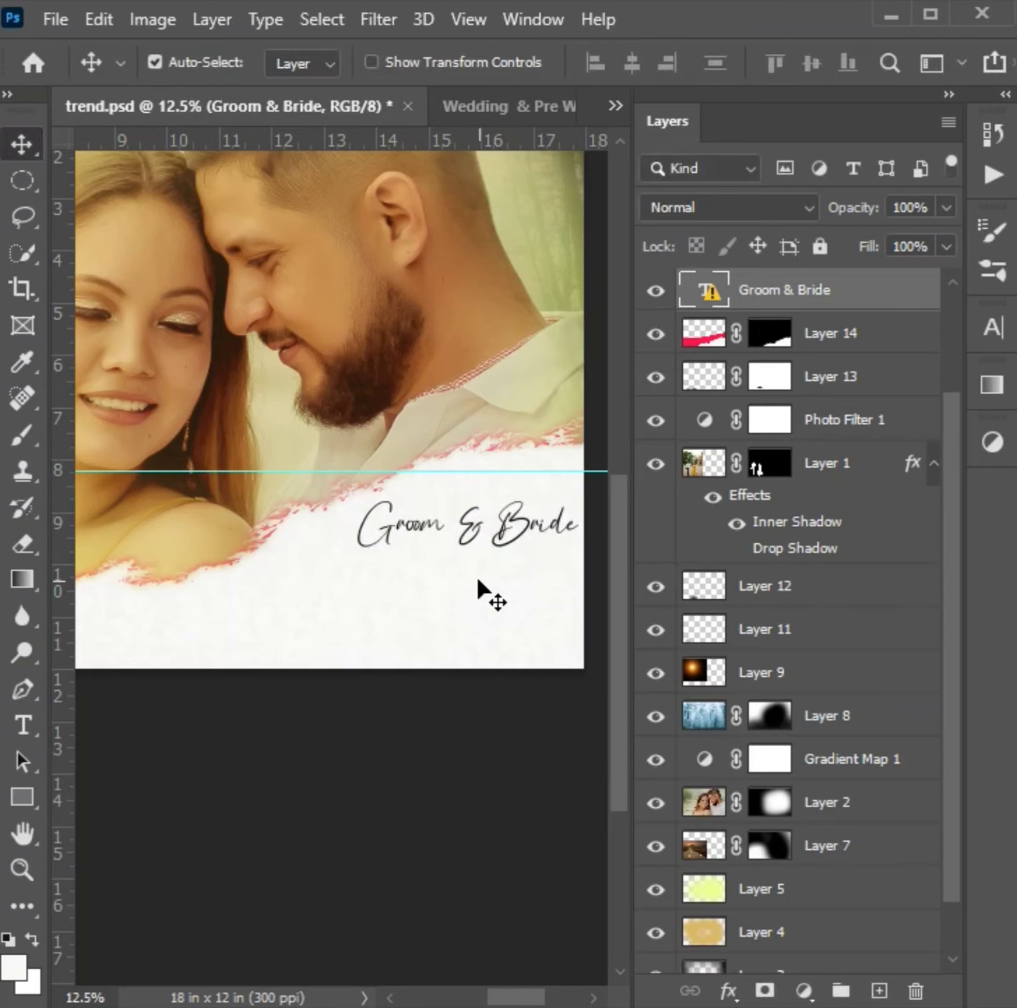
- Pick the "Ever since I've found you" paragraph in Wedding & Pre Wedding___01.psd and return to trend.psd to place it there
drag(523, 525, 196, 491)
right_click(196, 488)
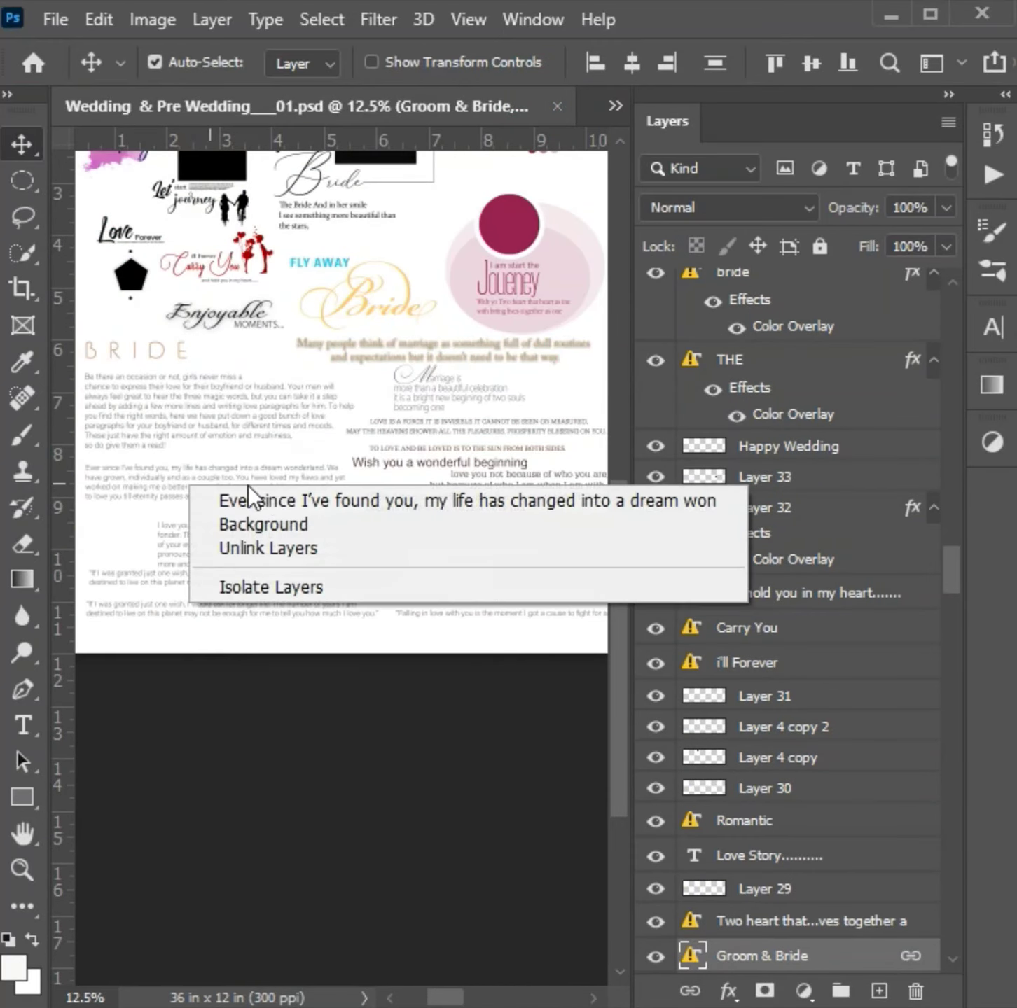
click(263, 492)
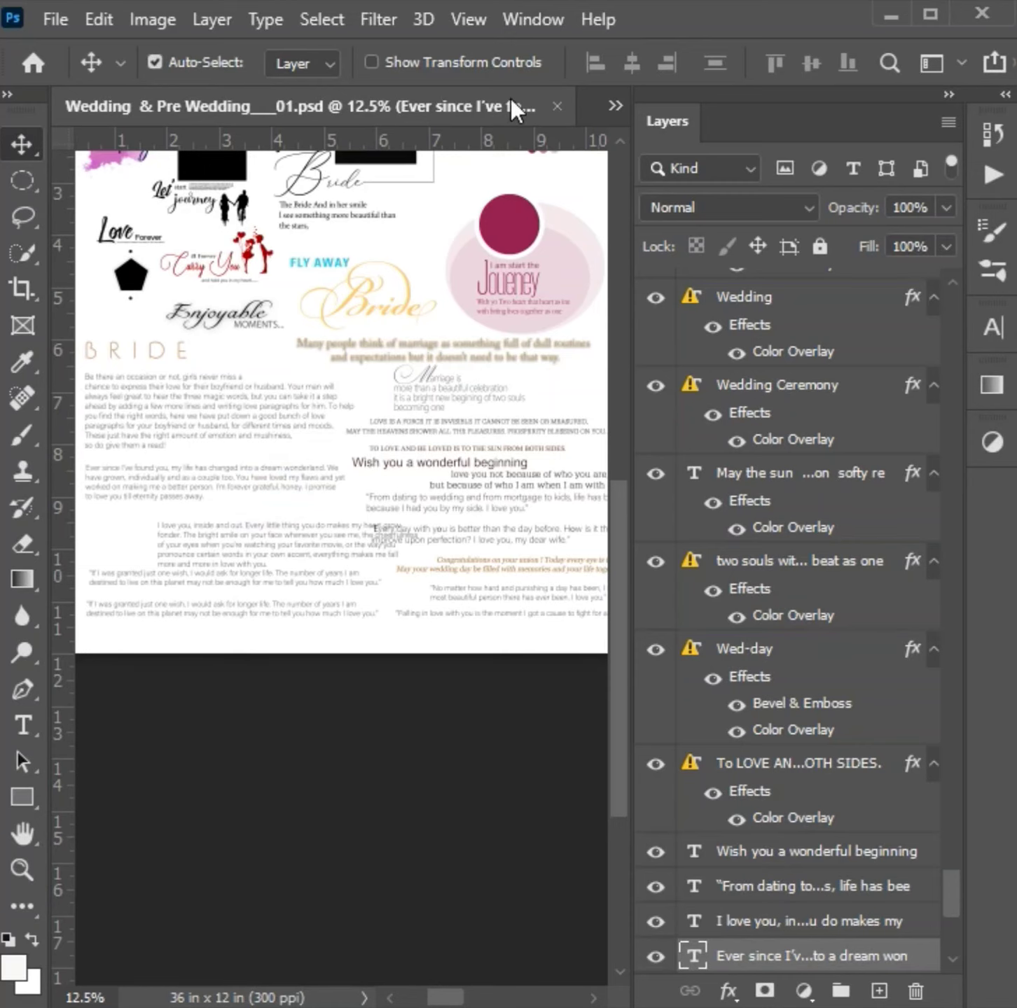
click(614, 105)
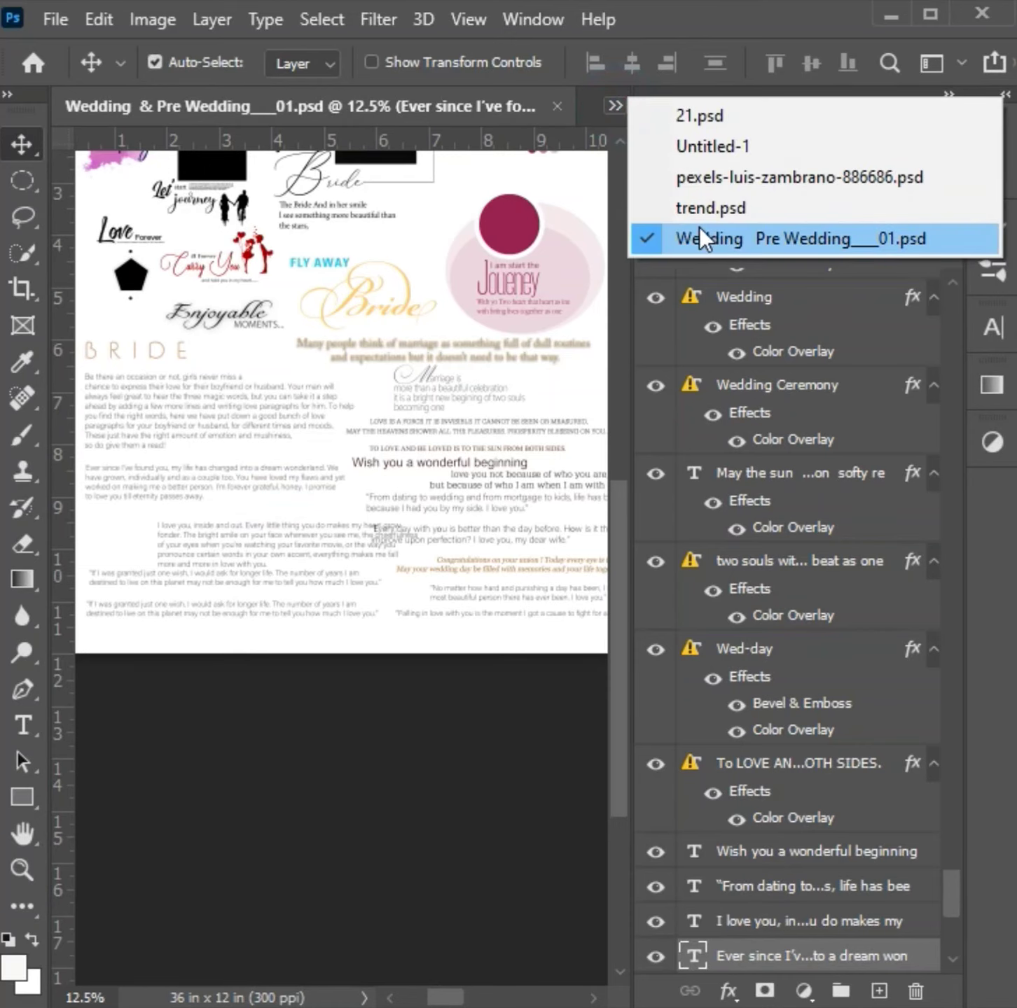
click(688, 218)
- Scale the "Ever since I've found you" paragraph to about 84% width and 109% height and place it along the white area's lower edge
drag(166, 404, 311, 397)
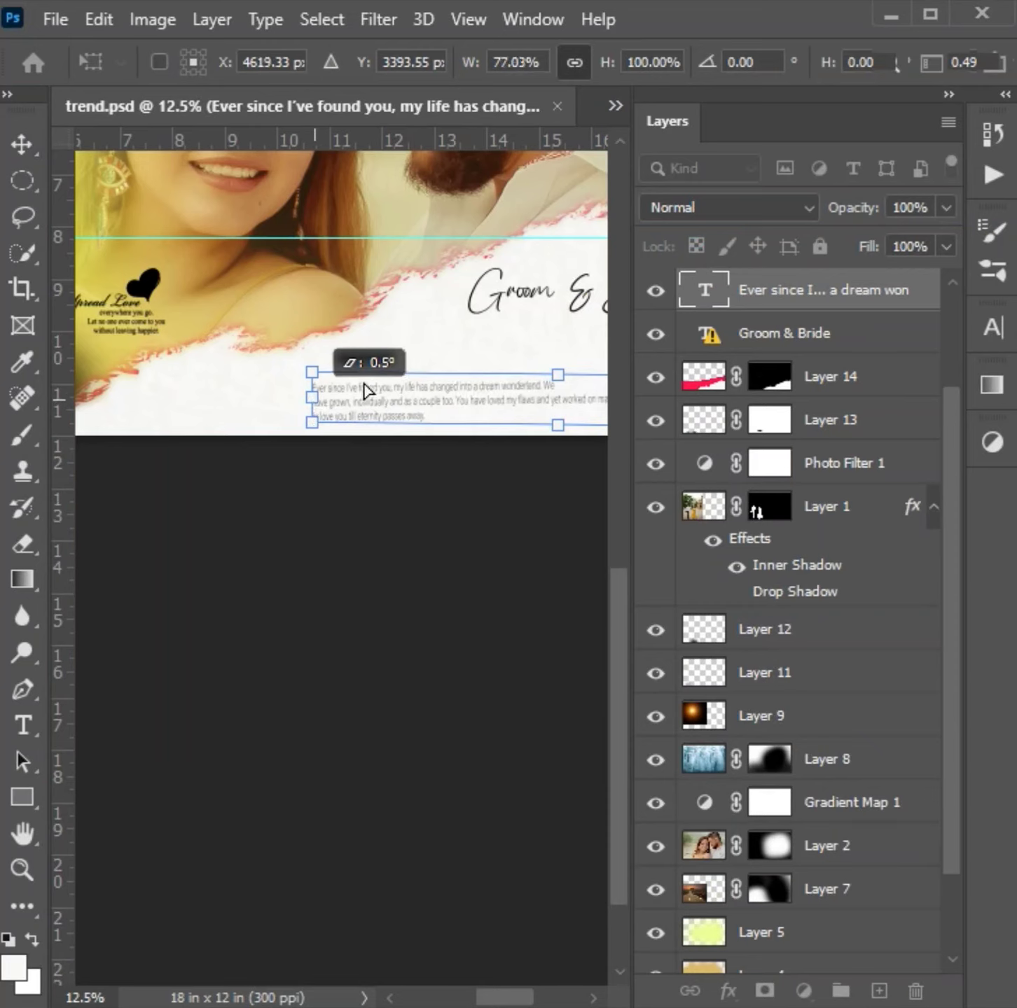
drag(429, 400, 267, 393)
key(ctrl+minus)
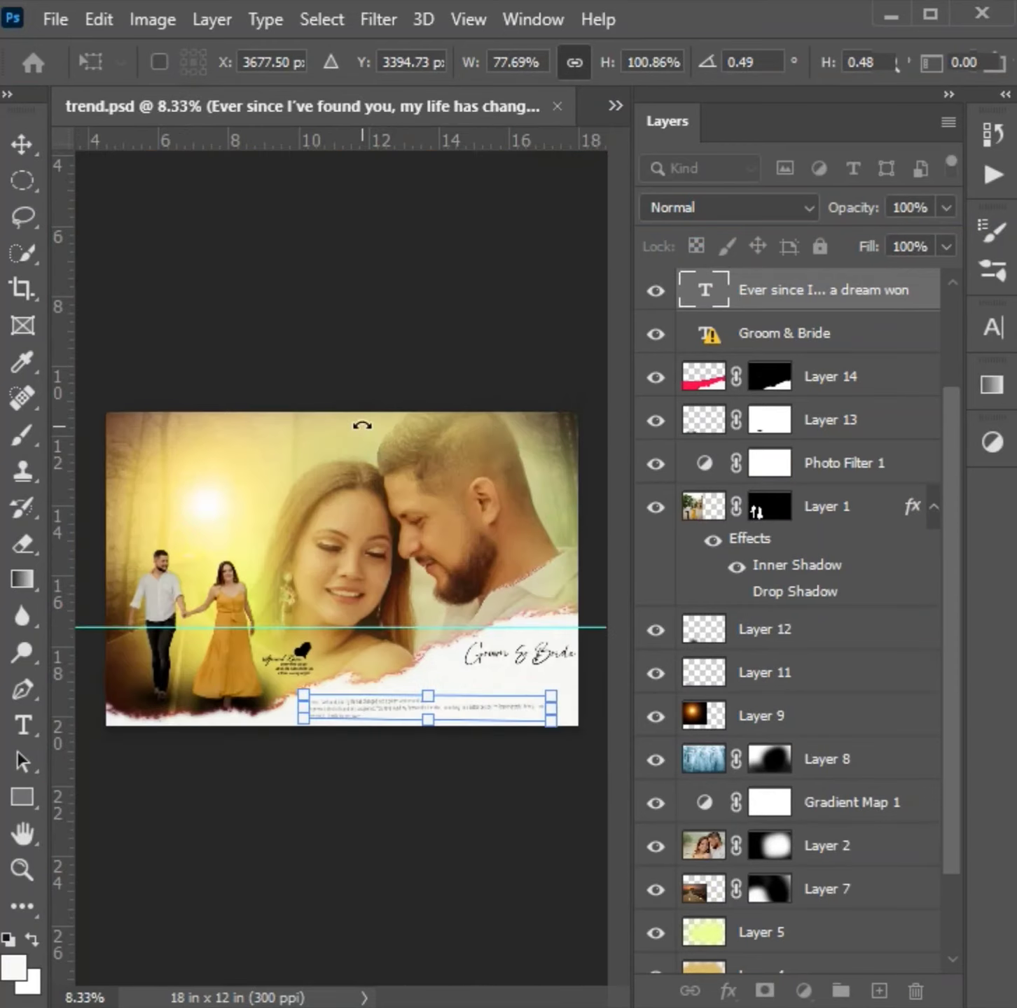
drag(523, 622, 393, 449)
key(Right)
key(Right)
key(Right)
key(Right)
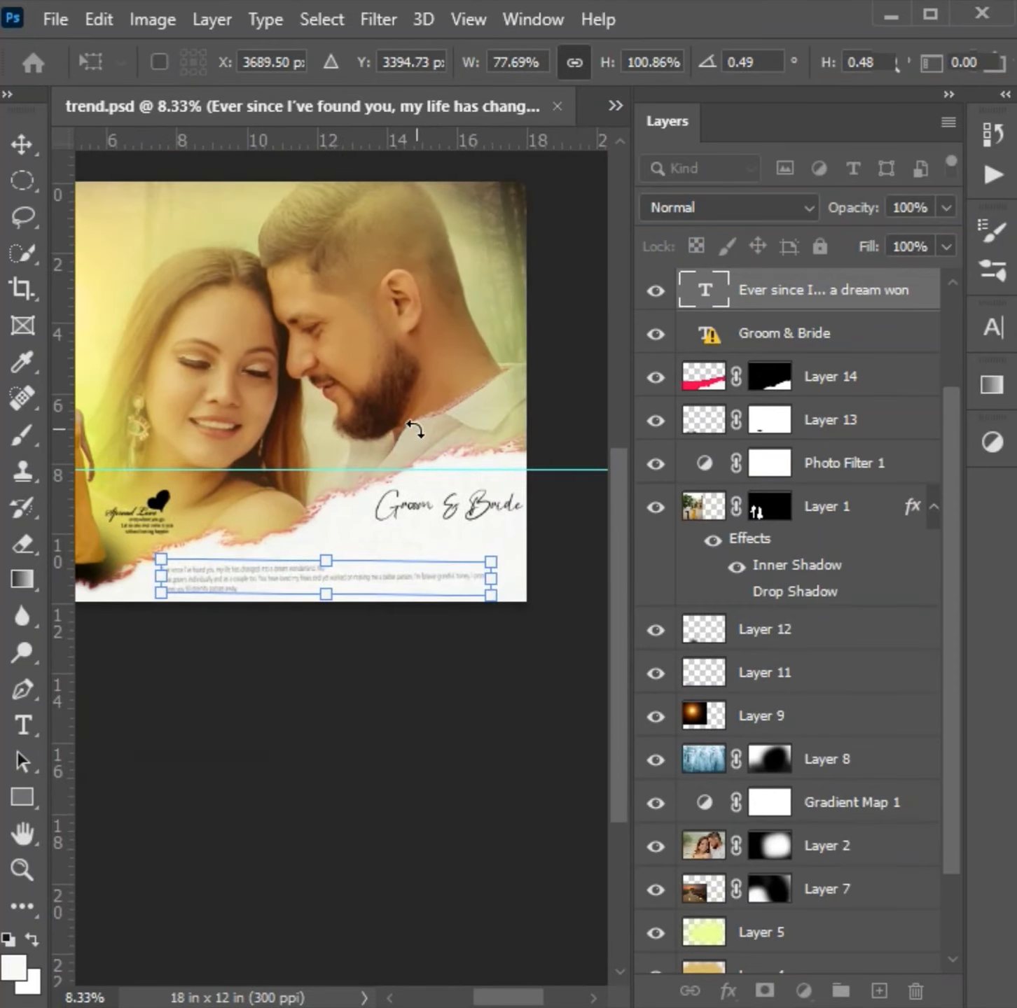
key(Right)
key(Right)
key(Right)
key(Down)
key(Down)
key(Down)
drag(341, 561, 342, 558)
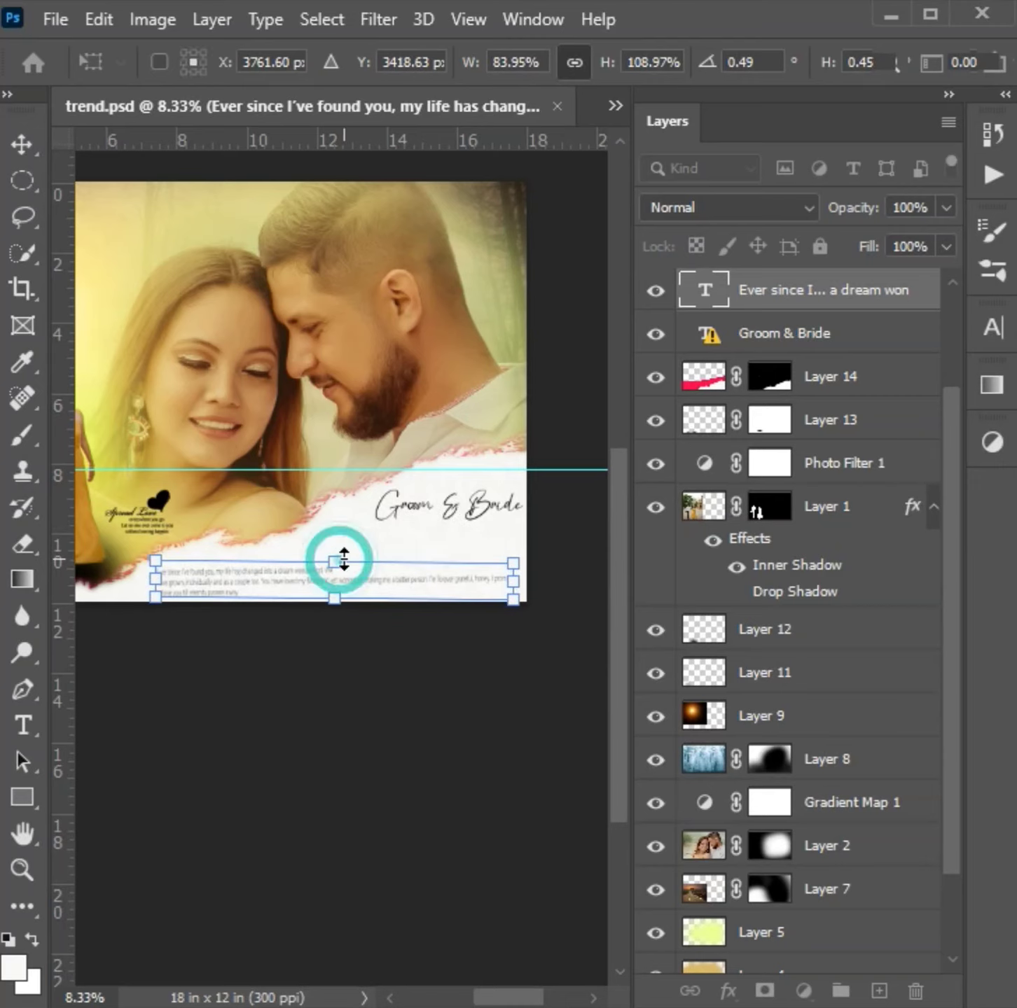
key(Return)
- Add a 30 pt text line reading "poster_by_isuj_photograpy_)!" over the large portrait
key(z)
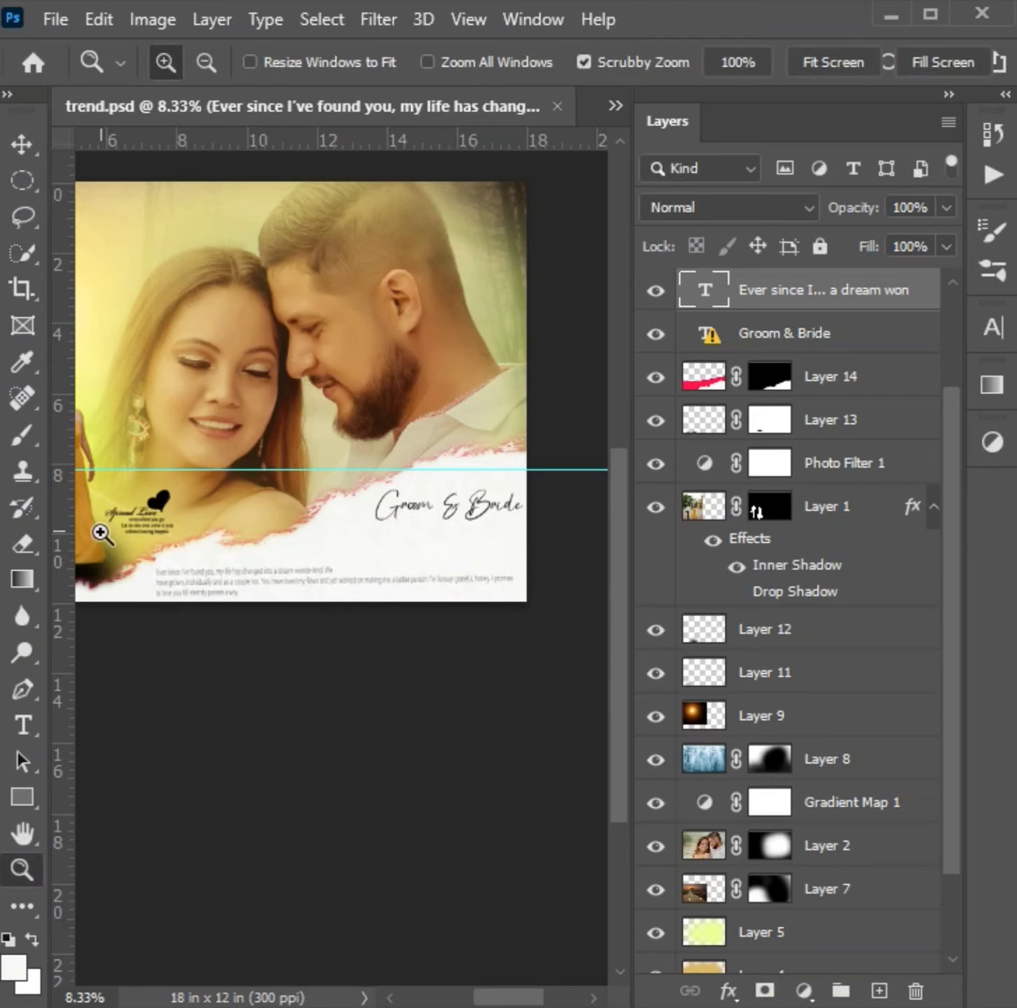
click(23, 725)
click(143, 340)
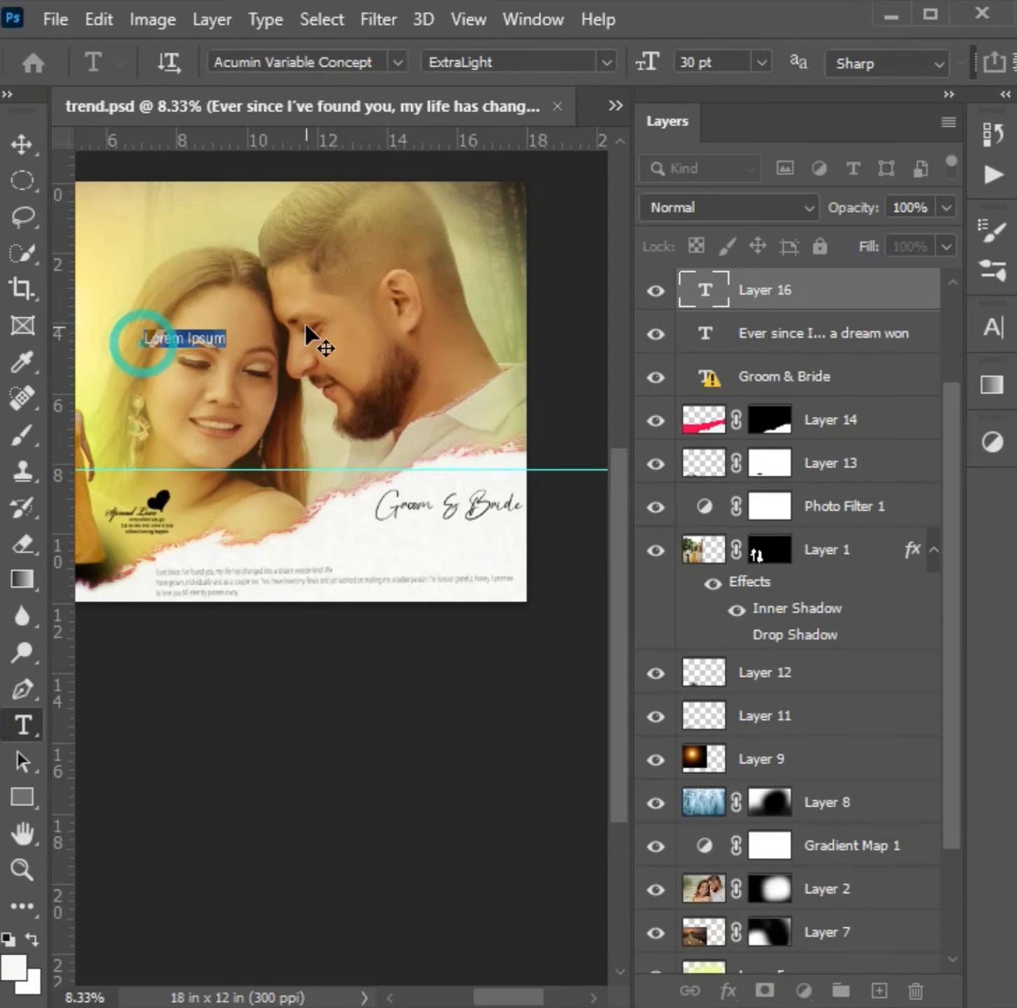
key(BackSpace)
text(poster)
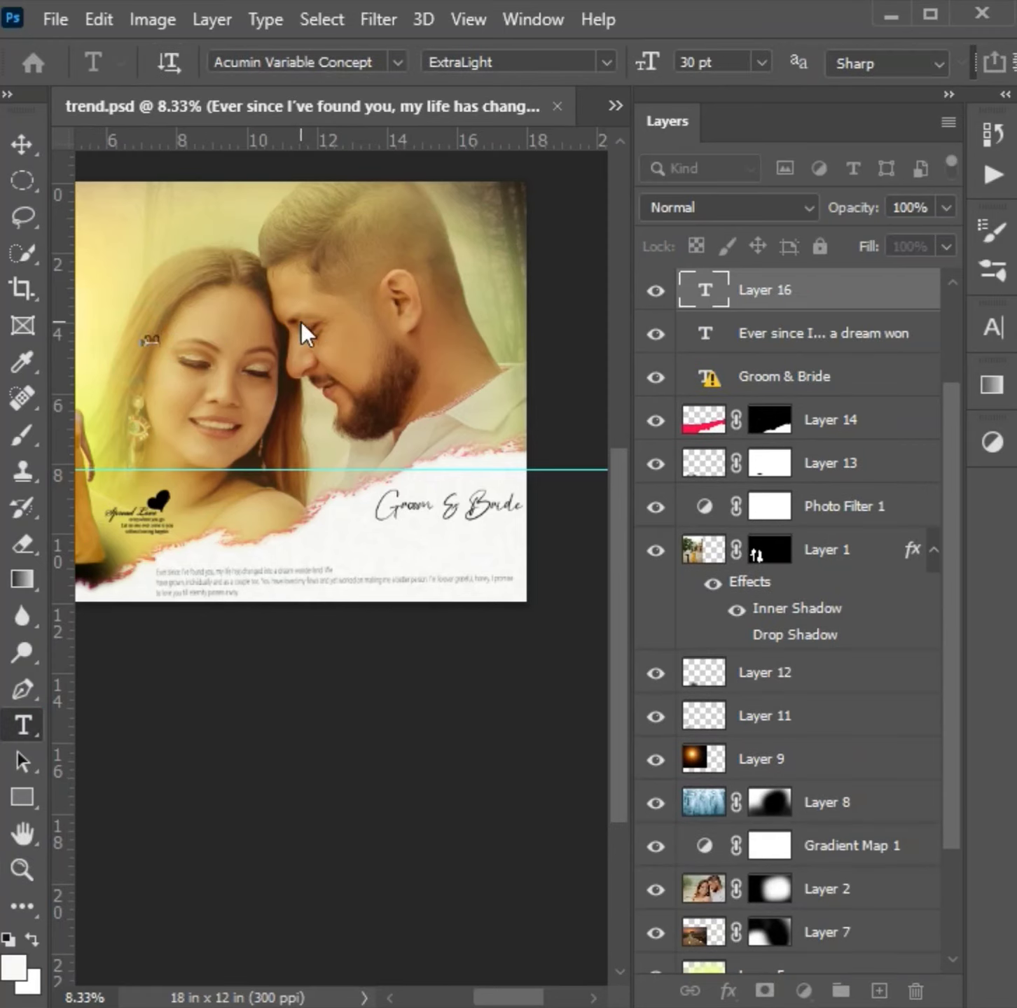
text(_by_)
text(kul)
text(_n)
text(hotography_)
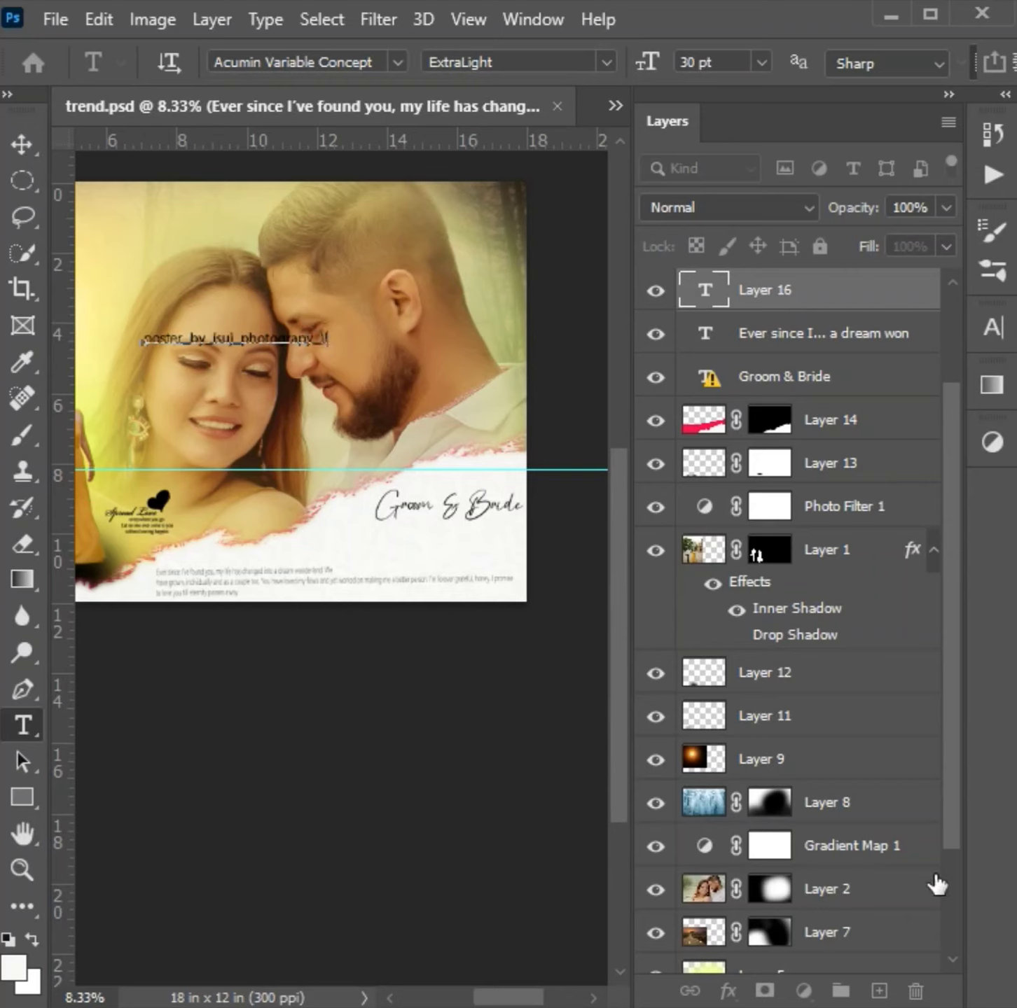
click(833, 294)
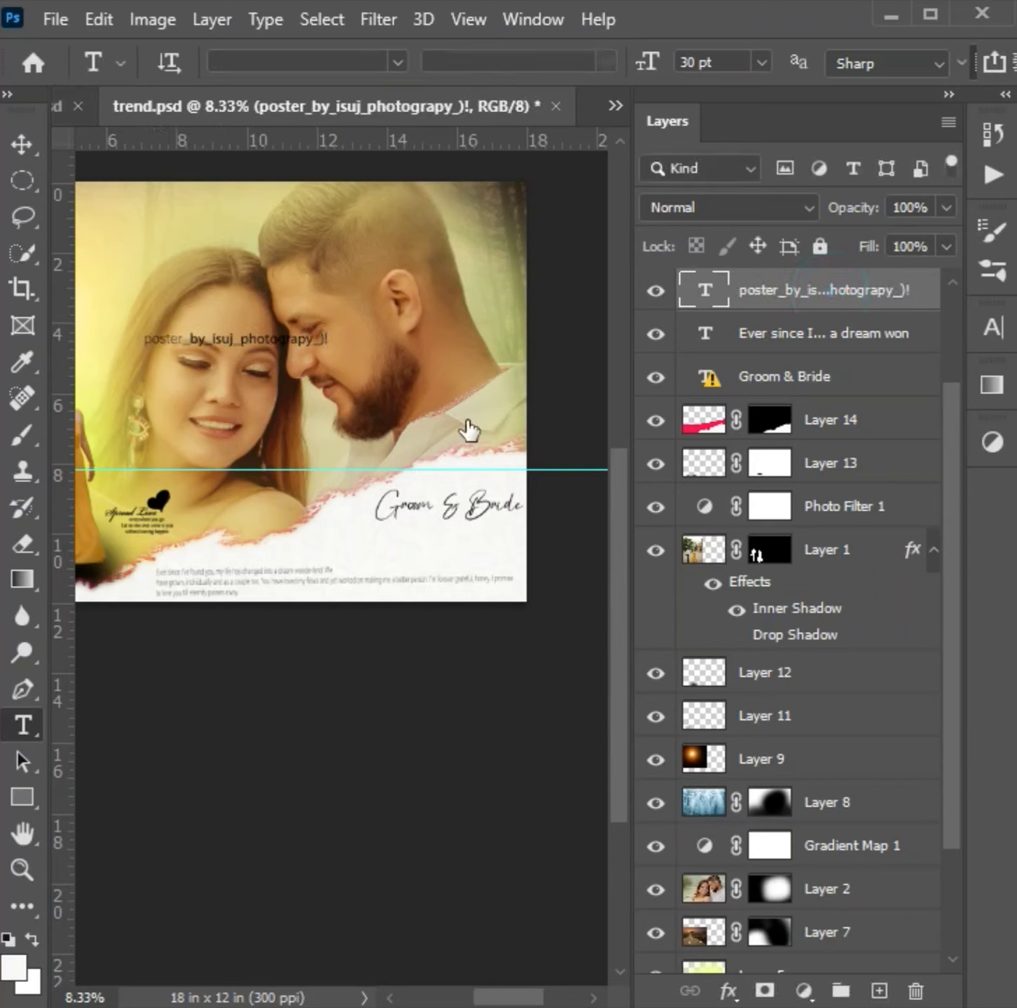
- Scale the poster credit line to about 84% and move it down onto the white torn area
key(ctrl+t)
drag(326, 348, 408, 353)
drag(306, 344, 500, 566)
key(ctrl+plus)
key(ctrl+plus)
key(ctrl+plus)
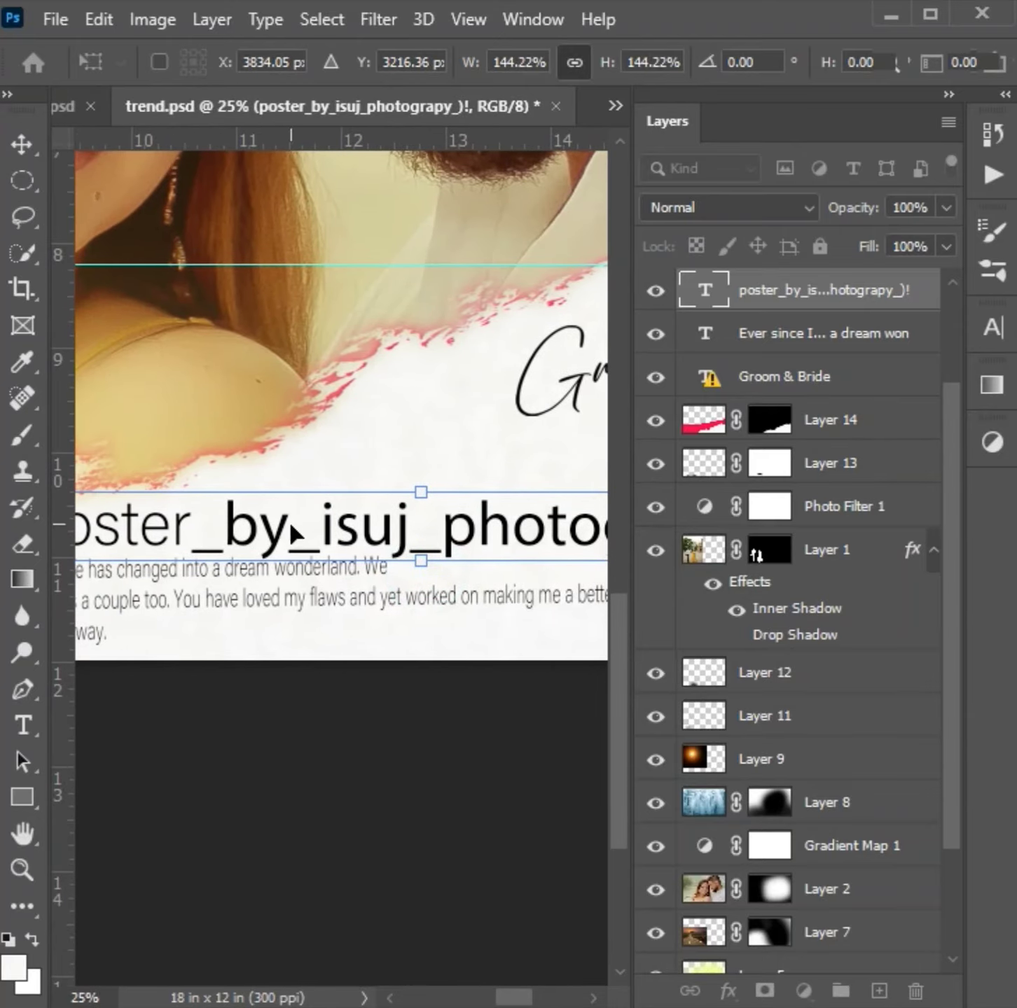
key(ctrl+0)
drag(340, 692, 424, 686)
key(ctrl+plus)
key(ctrl+plus)
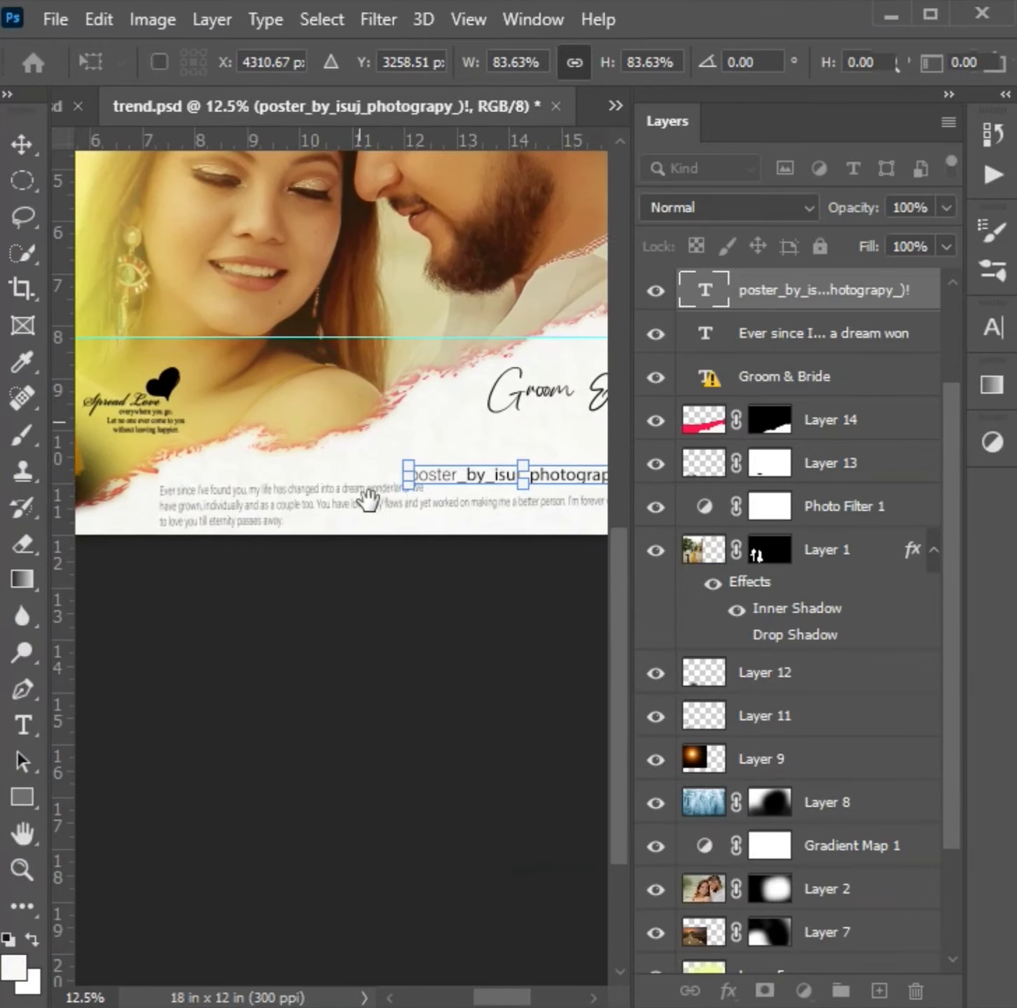
- Position the poster credit line just above the start of the paragraph and commit the transform
right_click(560, 473)
click(534, 465)
drag(555, 482, 336, 479)
drag(406, 454, 353, 458)
key(Right)
key(Right)
key(Up)
key(Up)
key(Up)
key(Return)
- Nudge the Groom & Bride title down and to the left, away from the page's right edge
click(588, 391)
key(shift+Down)
key(shift+Down)
key(shift+Down)
key(shift+Down)
key(shift+Down)
key(shift+Down)
key(shift+Down)
key(shift+Down)
key(shift+Down)
key(shift+Down)
key(shift+Down)
key(shift+Left)
key(shift+Left)
key(shift+Left)
key(shift+Left)
key(shift+Left)
key(shift+Left)
key(shift+Left)
key(shift+Left)
key(shift+Left)
key(shift+Left)
key(shift+Left)
key(shift+Left)
key(shift+Left)
key(shift+Left)
key(shift+Left)
key(shift+Left)
key(shift+Left)
key(shift+Left)
key(shift+Left)
key(shift+Left)
key(shift+Left)
key(shift+Left)
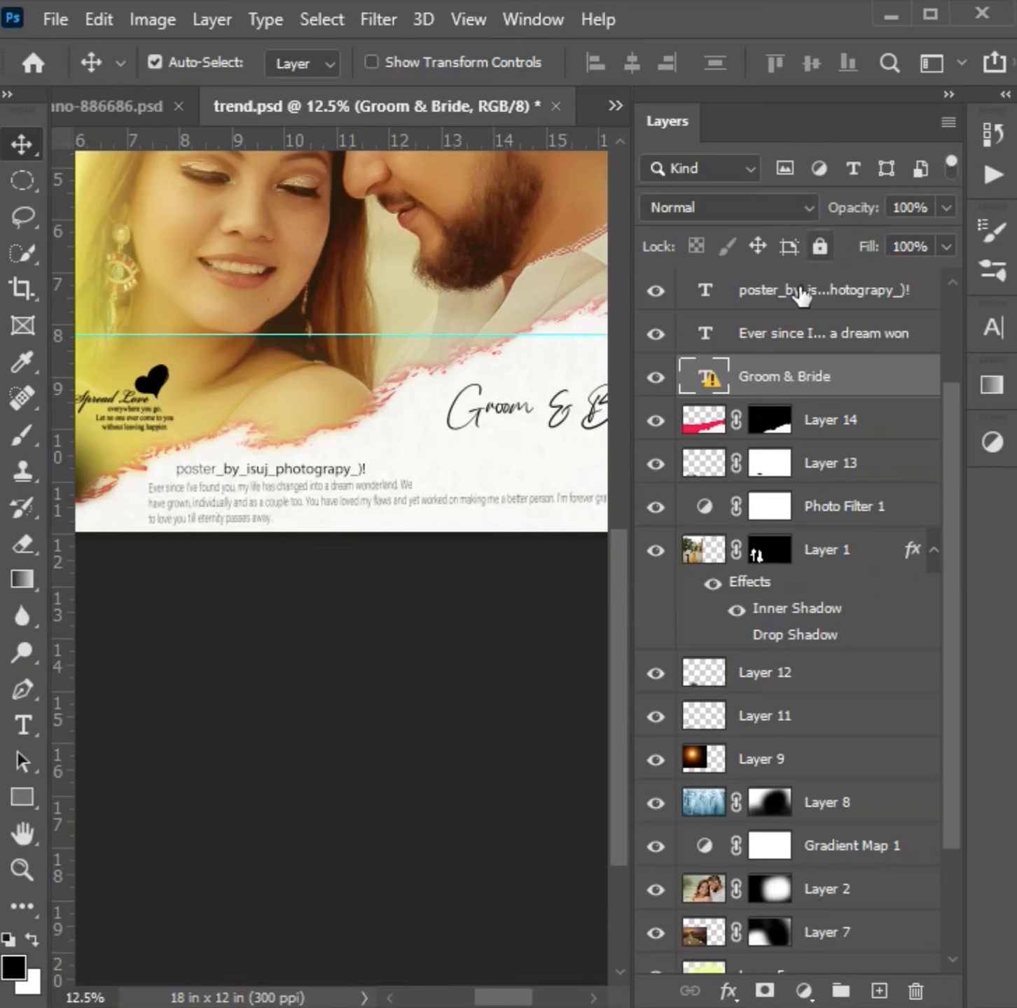
- Hide the interface panels and review the whole album spread at 12.5% zoom
key(ctrl+minus)
key(ctrl+minus)
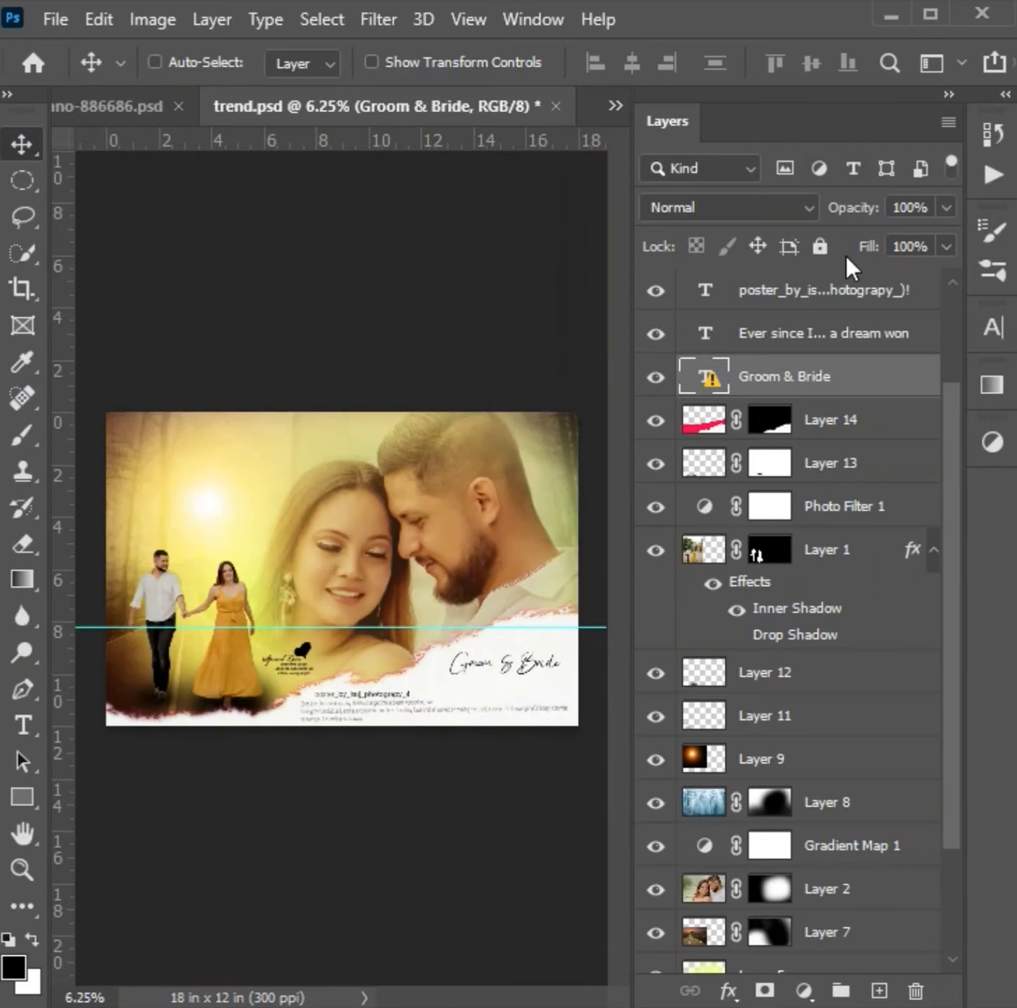
key(Tab)
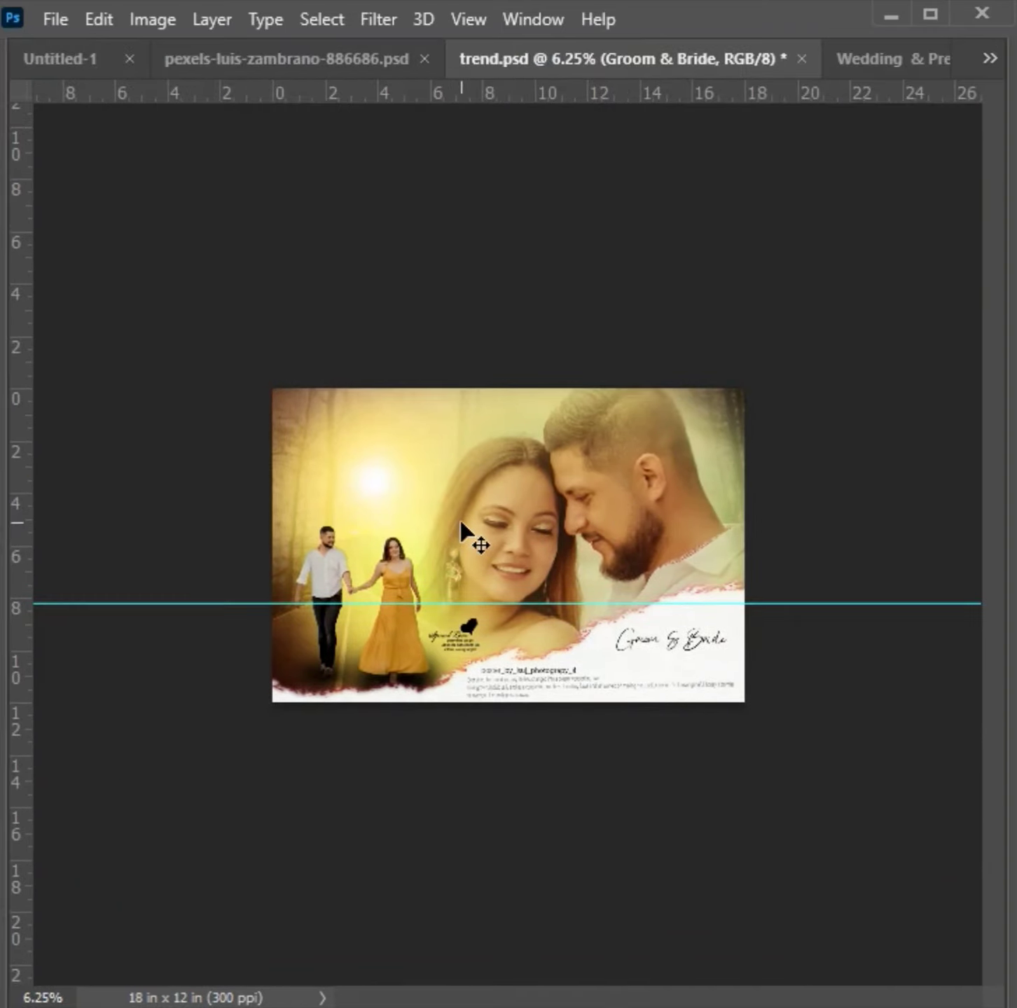
key(ctrl+plus)
key(ctrl+plus)
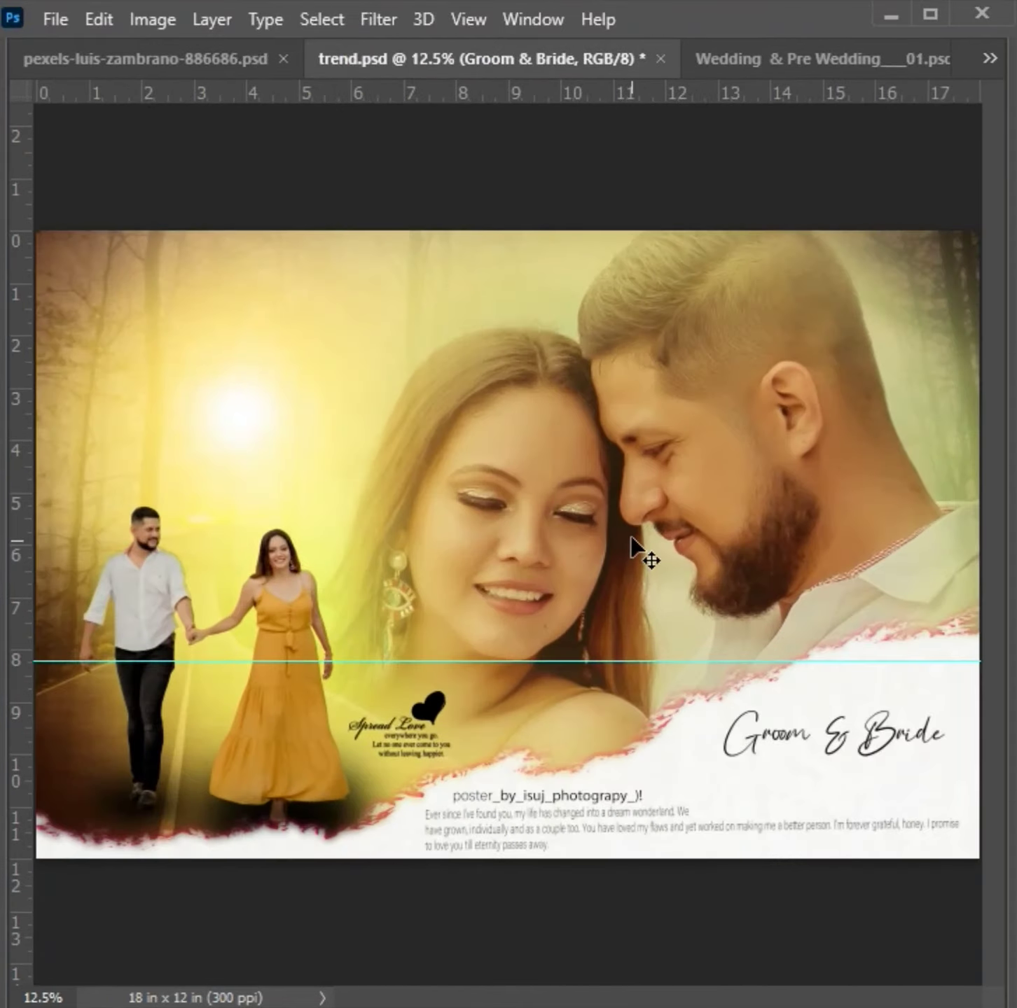